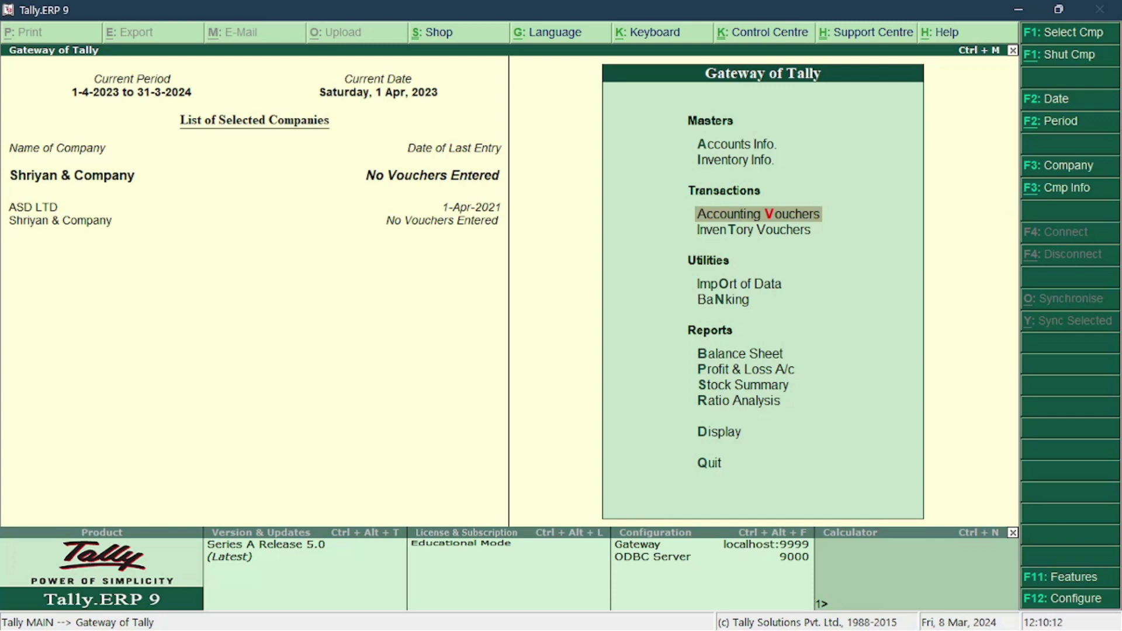
Open accounting voucher entry, consult the transaction list image, and set the receipt voucher's account to Cash.
{"action": "key", "text": "Return"}
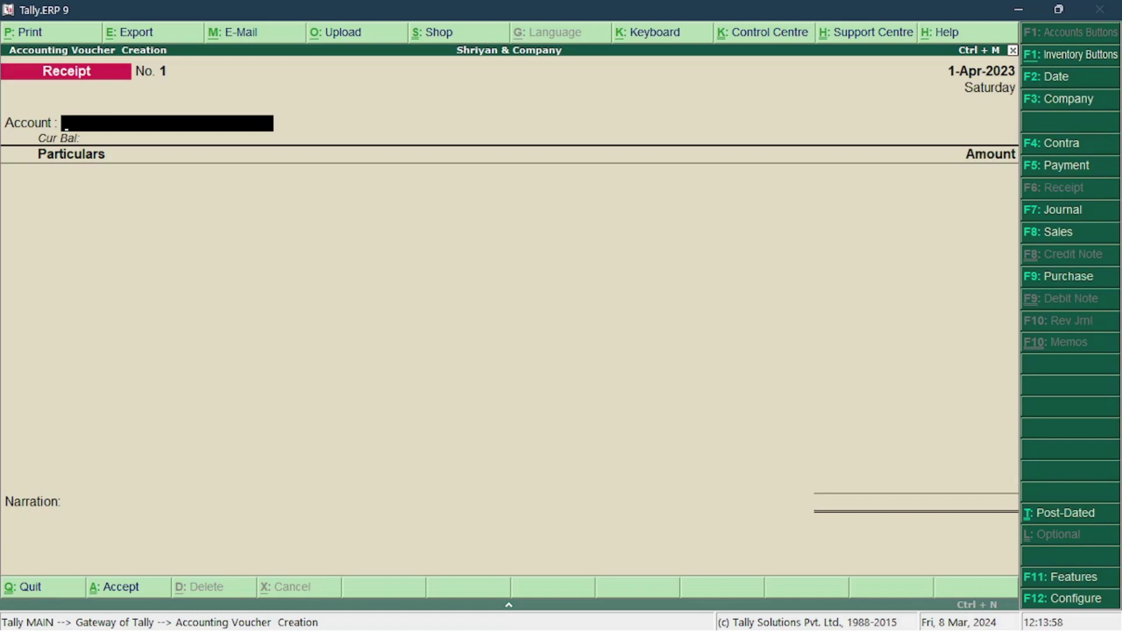
{"action": "mouse_move", "coordinate": [620, 630]}
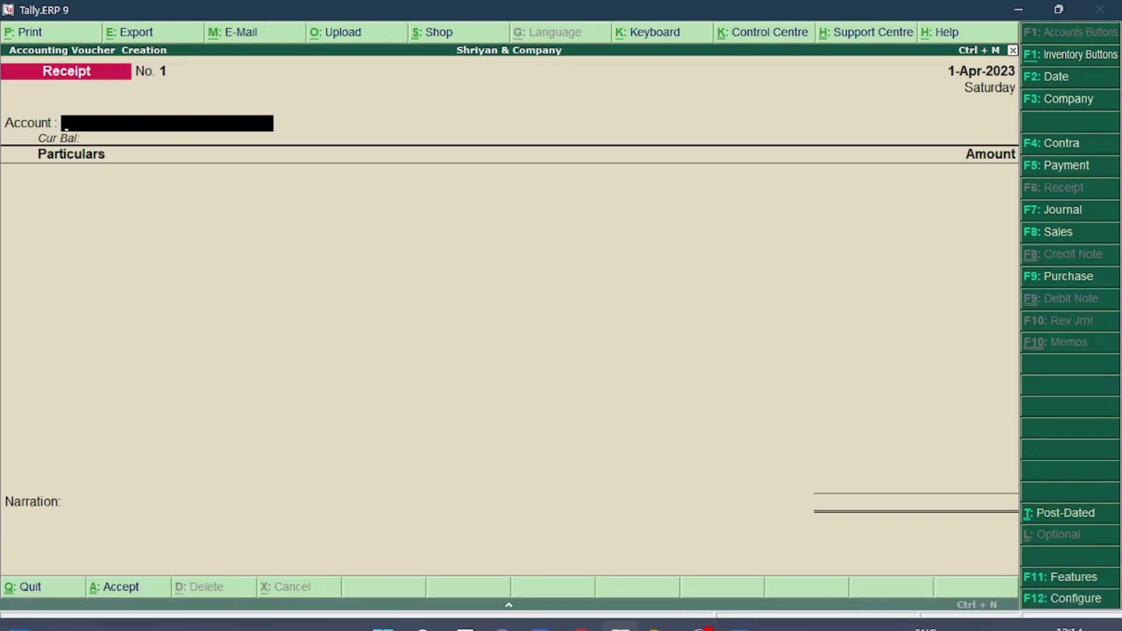
{"action": "left_click", "coordinate": [739, 609]}
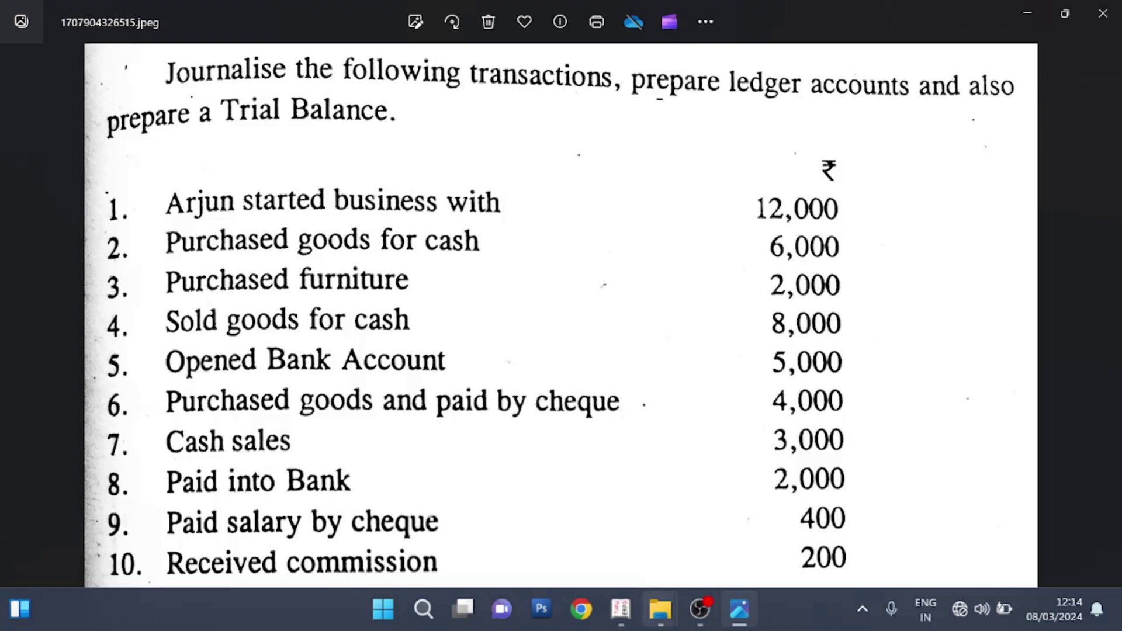
{"action": "left_click", "coordinate": [620, 609]}
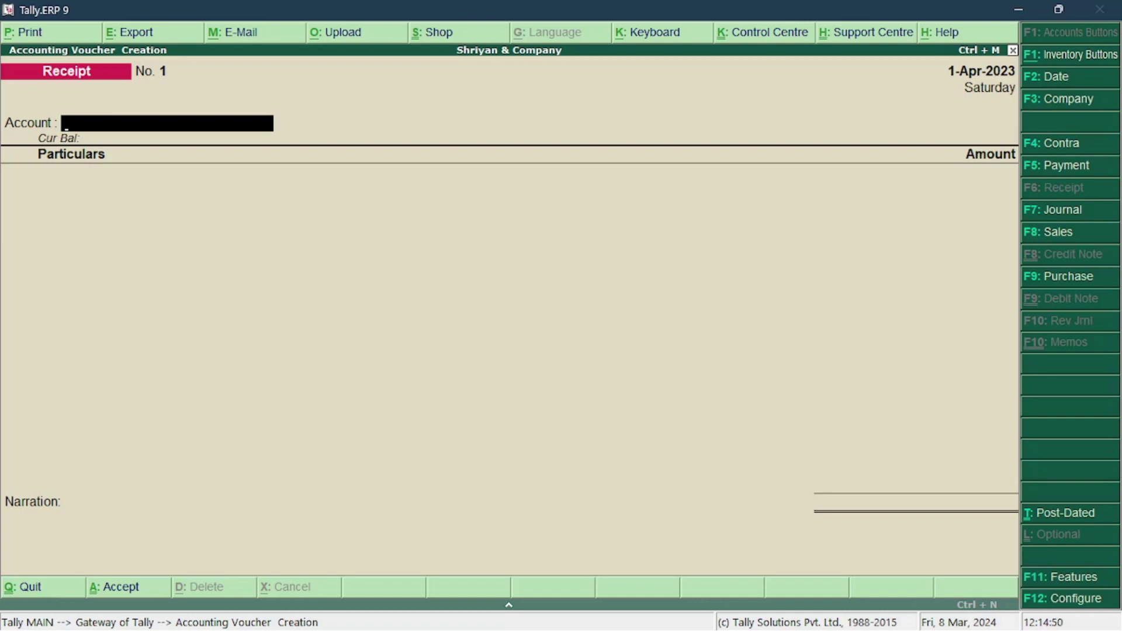
{"action": "type", "text": "C"}
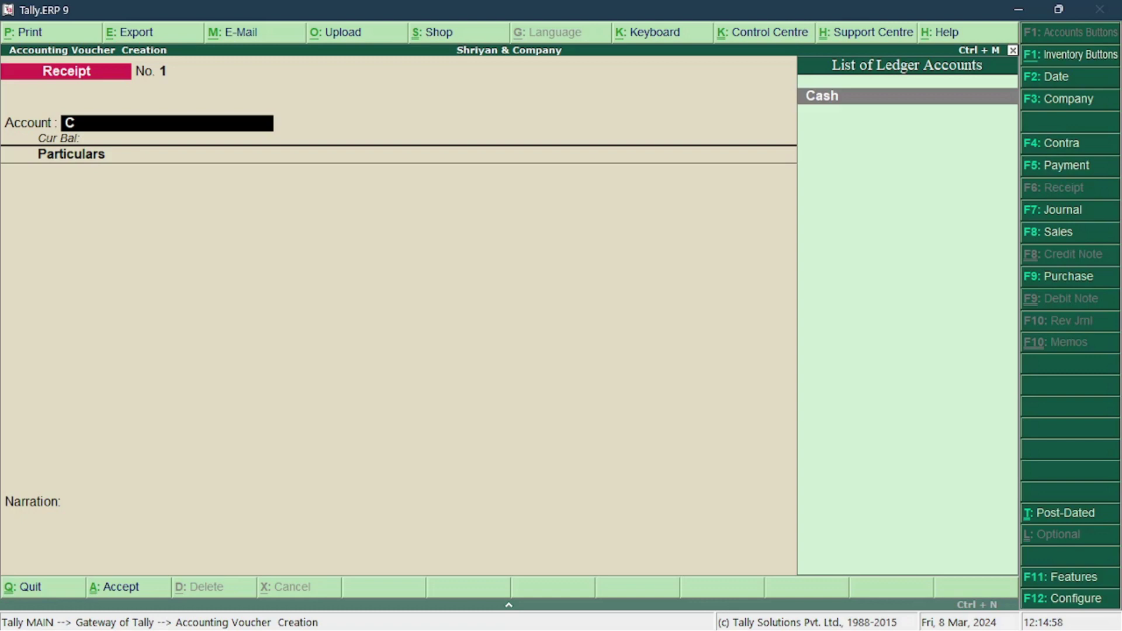
{"action": "key", "text": "Return"}
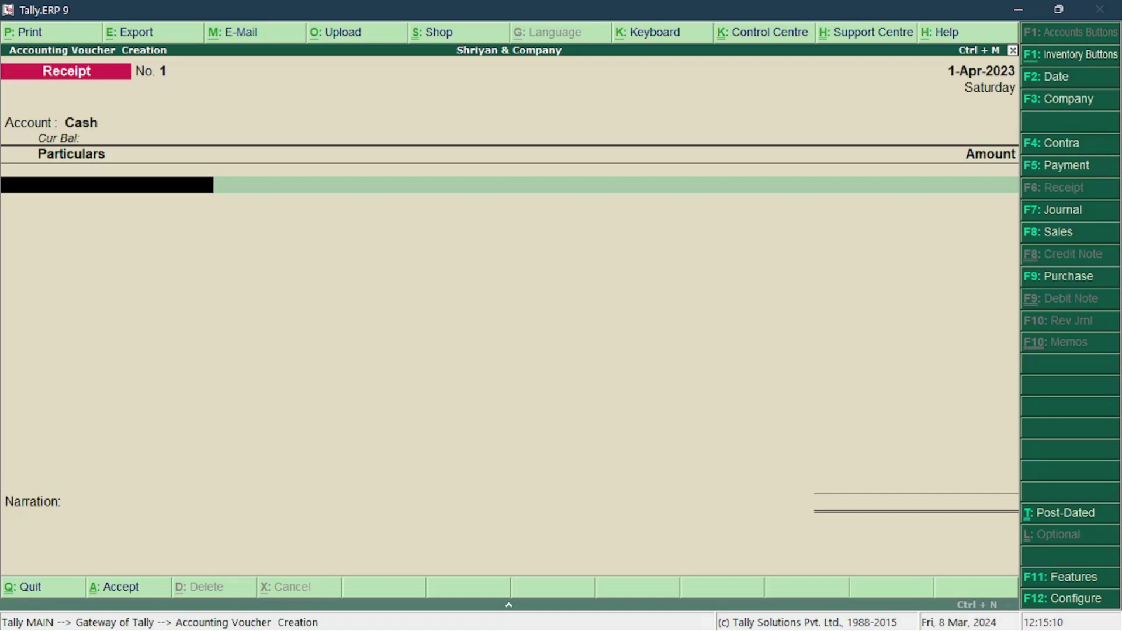
Add the owner's capital ledger to the receipt voucher with an amount of 12,000.
{"action": "type", "text": "S"}
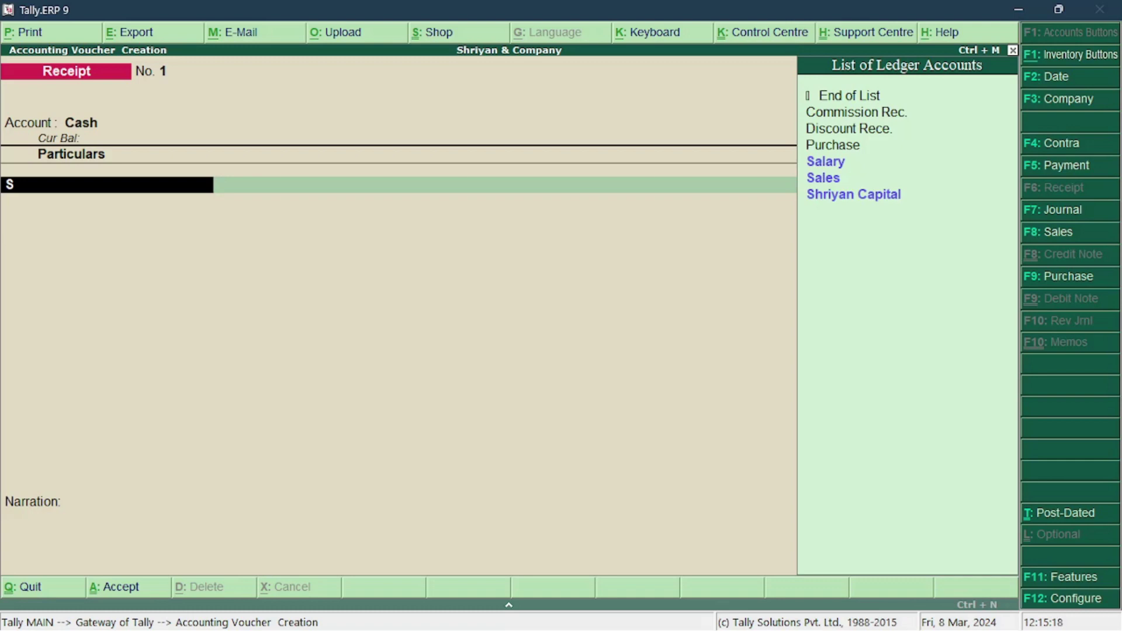
{"action": "type", "text": "h"}
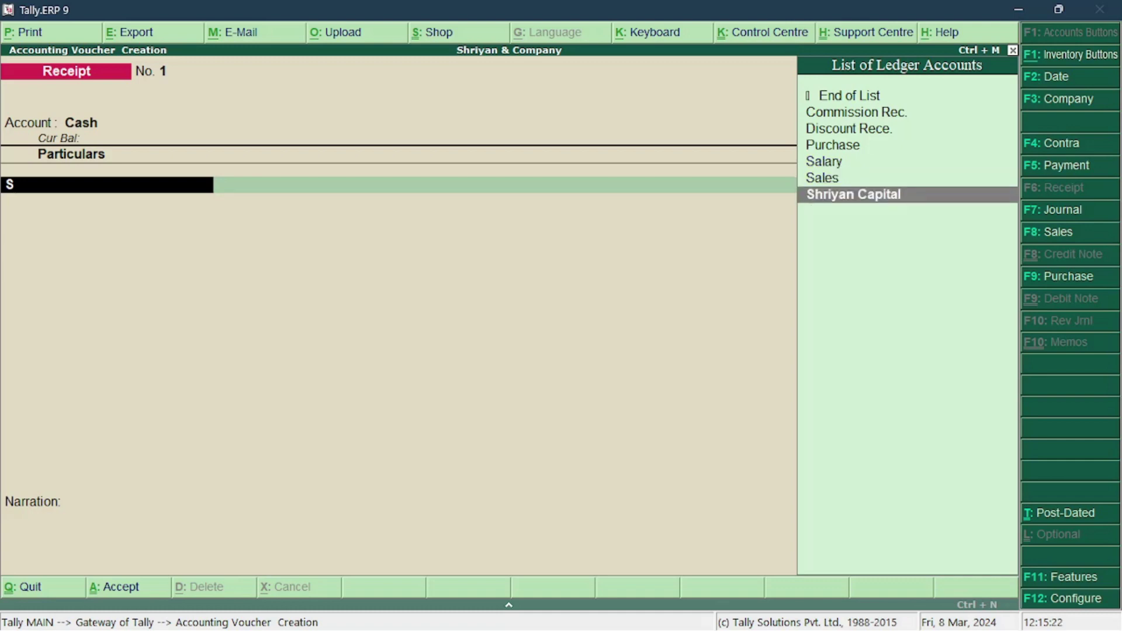
{"action": "key", "text": "Return"}
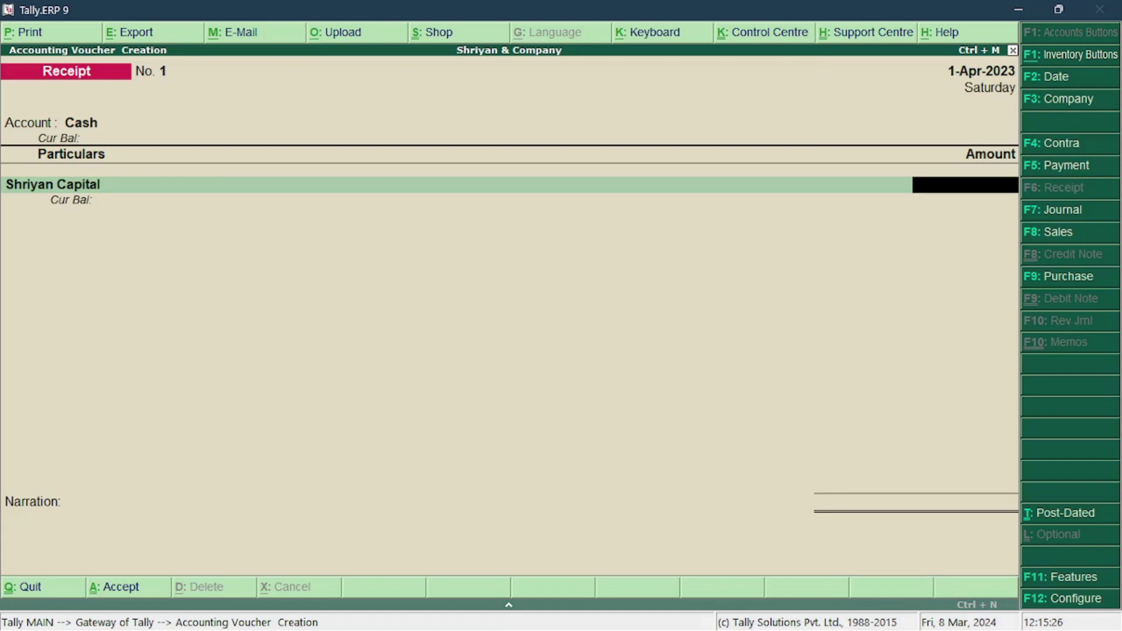
{"action": "type", "text": "12000"}
{"action": "key", "text": "Return"}
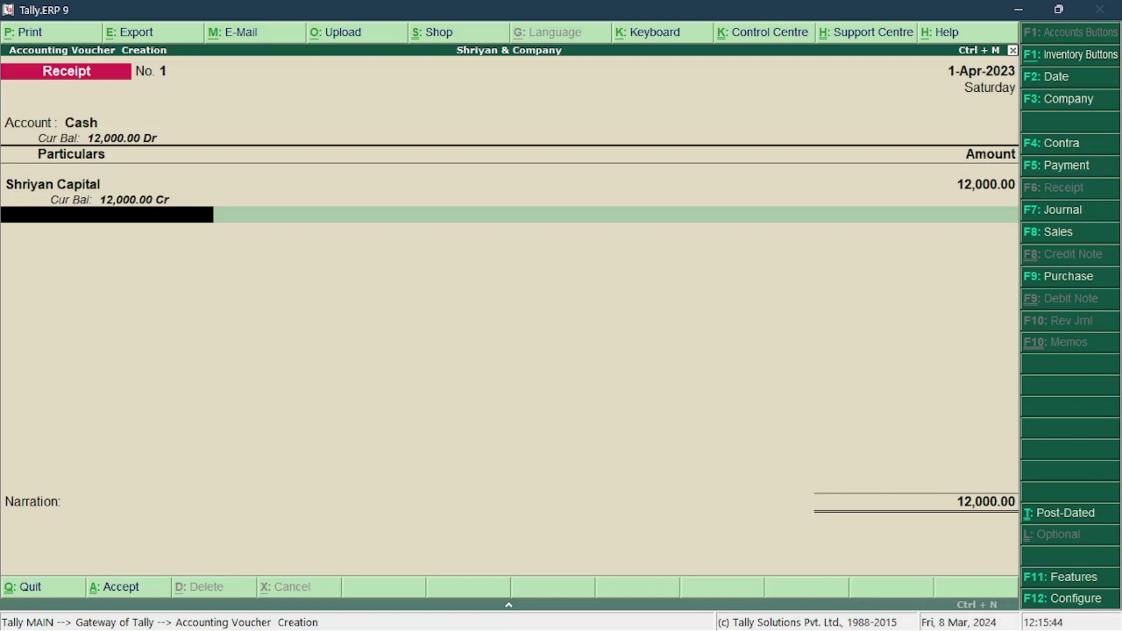
Enter the narration "Capital Introduced" and save the receipt voucher.
{"action": "key", "text": "Return"}
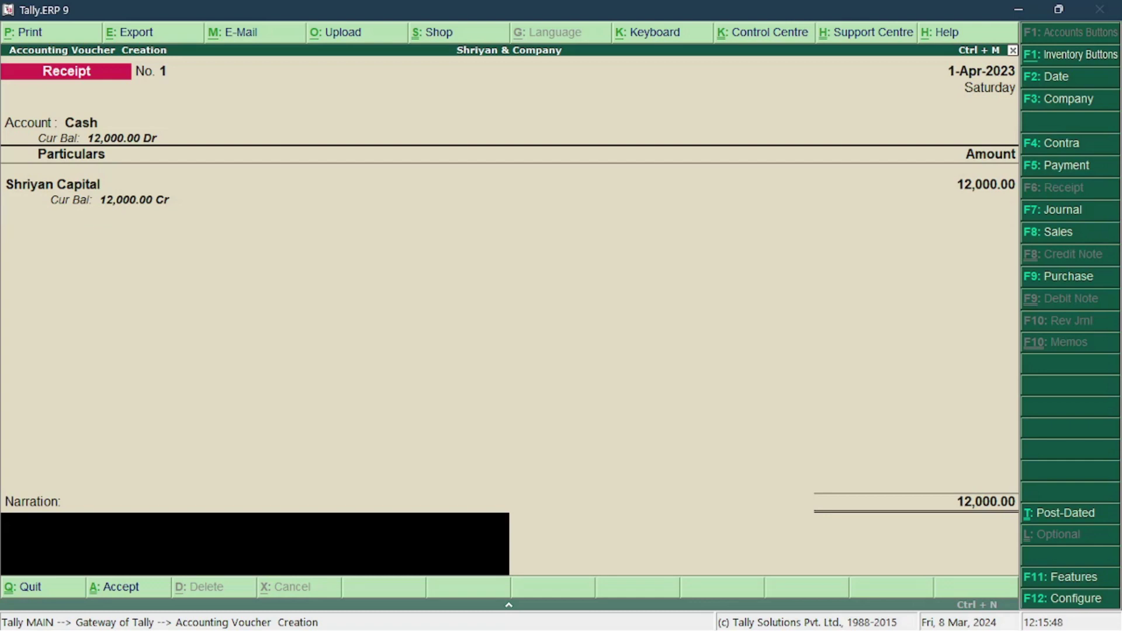
{"action": "type", "text": "Capital Introduc"}
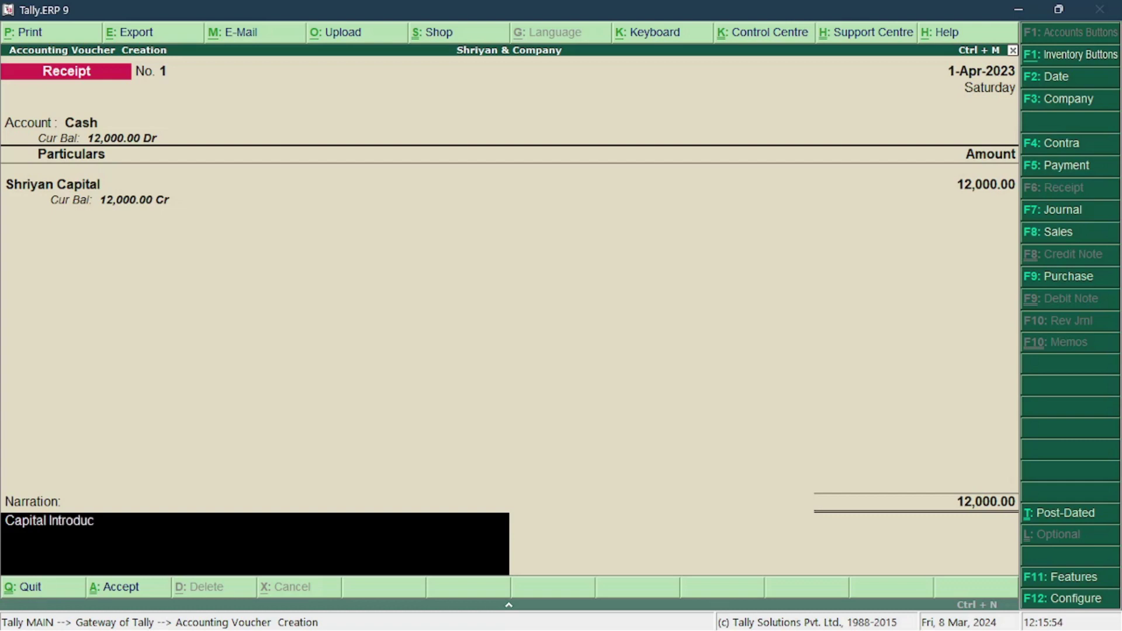
{"action": "type", "text": "ed"}
{"action": "key", "text": "Return"}
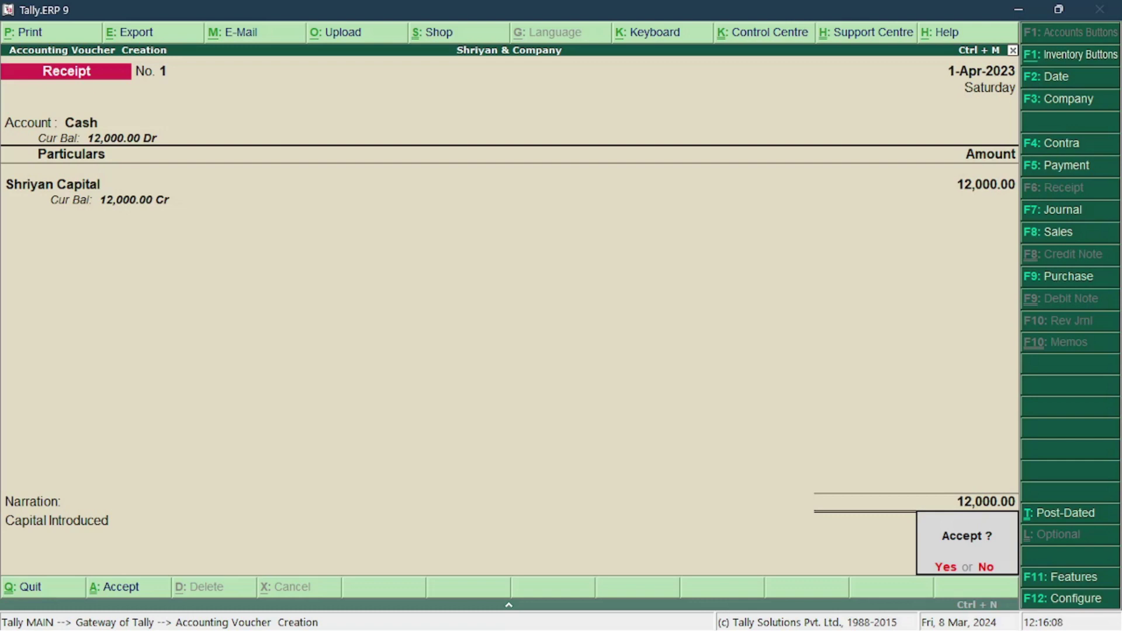
{"action": "key", "text": "Return"}
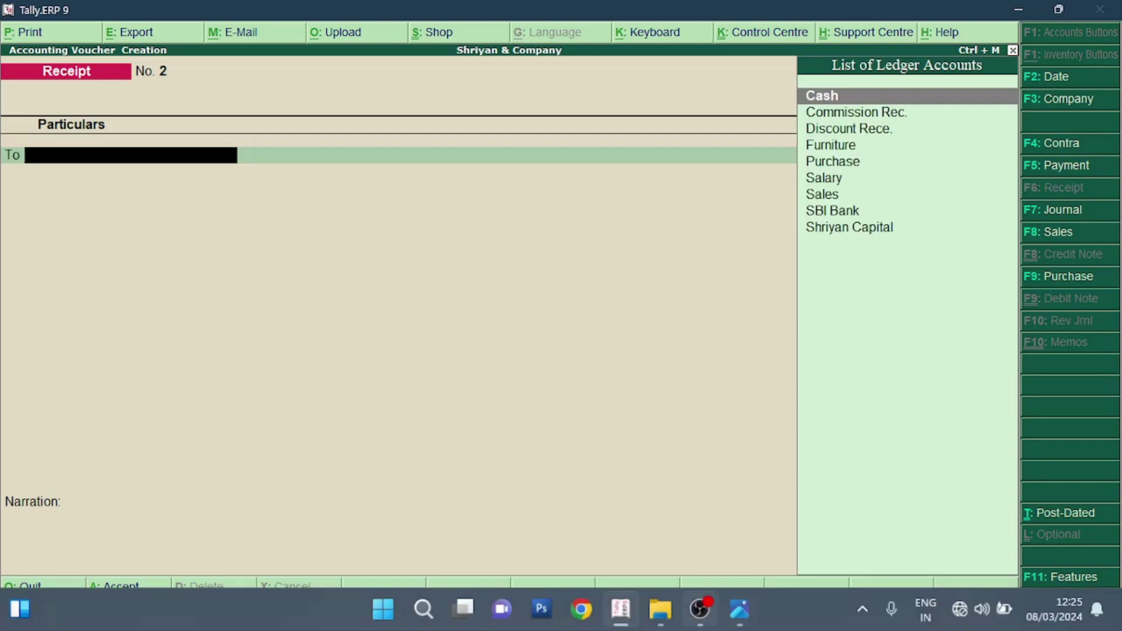
Check the next transaction in the image and start a purchase voucher crediting Cash 6,000, with supplier invoice number and date blank.
{"action": "key", "text": "alt+Tab"}
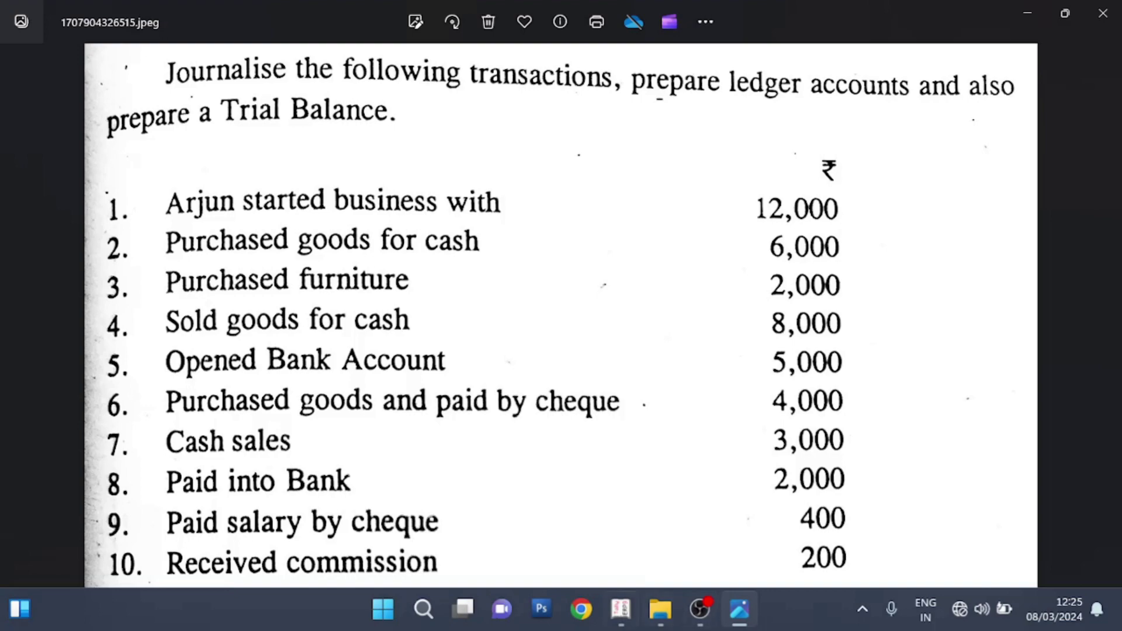
{"action": "left_click", "coordinate": [620, 609]}
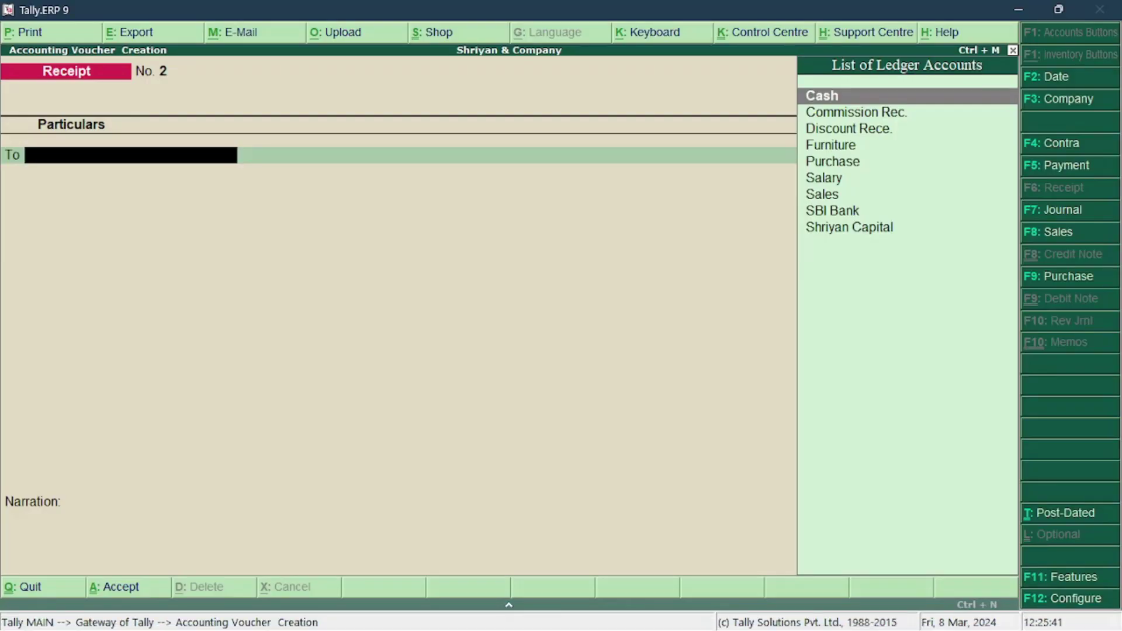
{"action": "key", "text": "F9"}
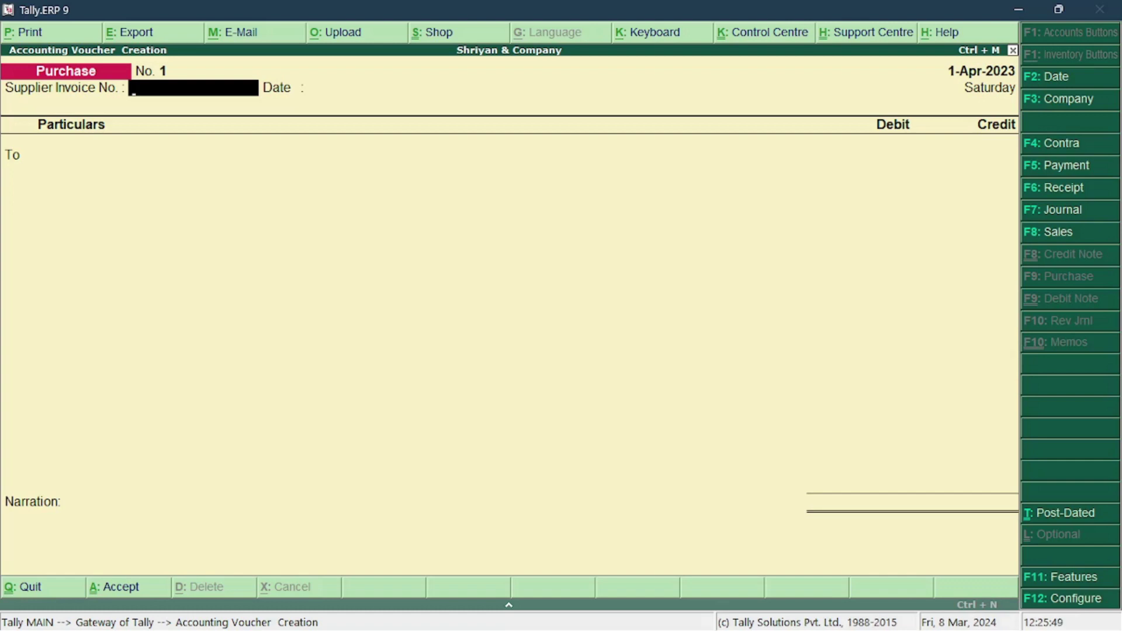
{"action": "key", "text": "Return"}
{"action": "key", "text": "Return"}
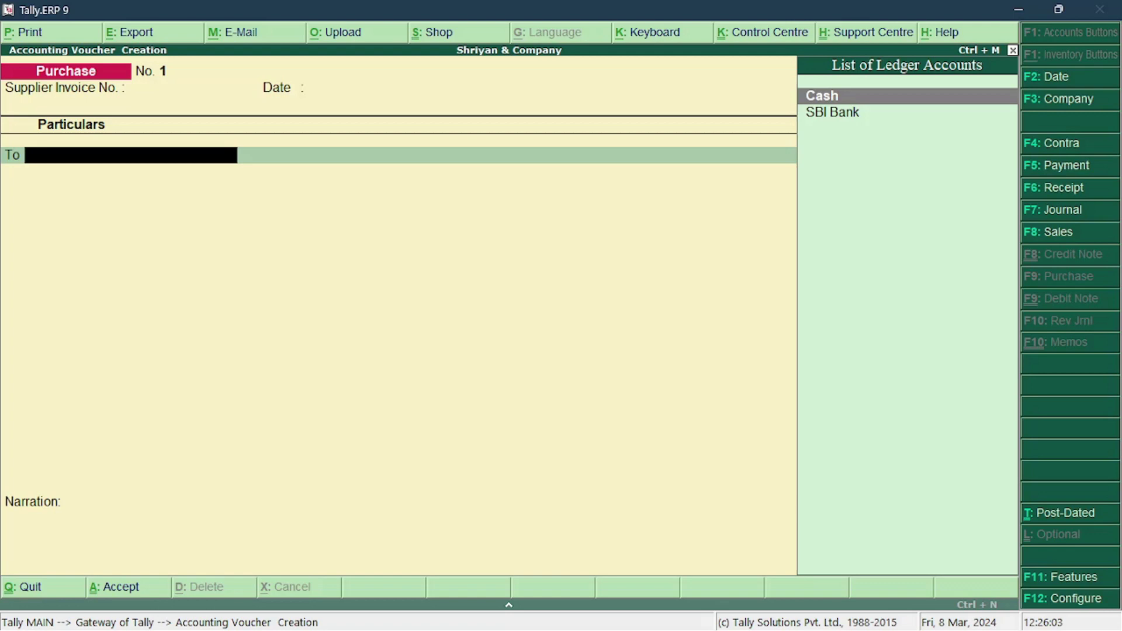
{"action": "key", "text": "Return"}
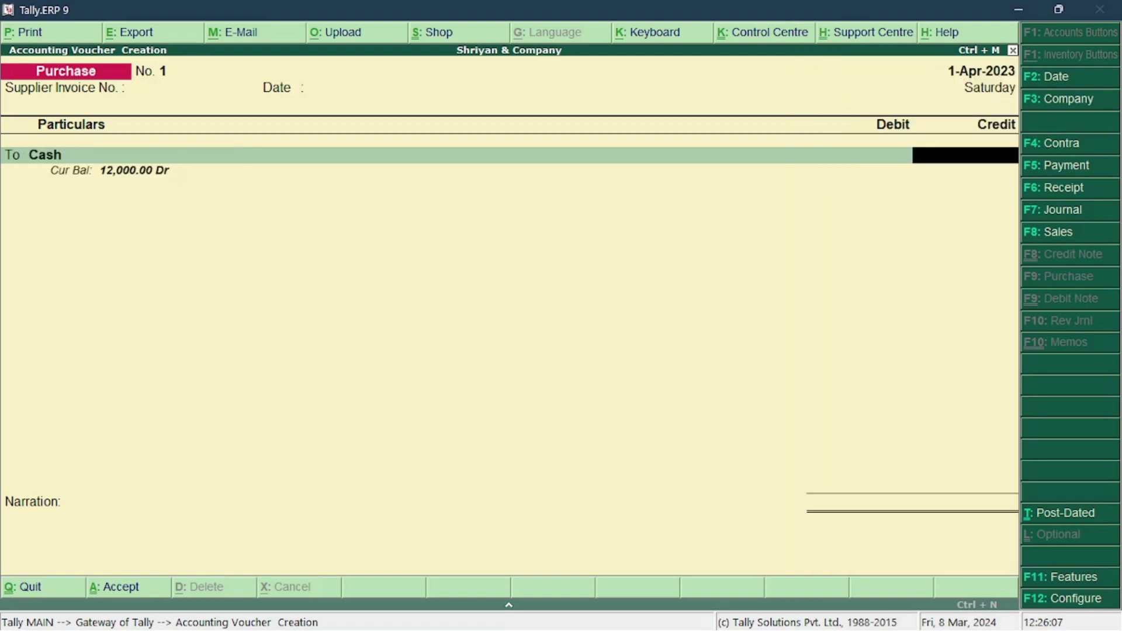
{"action": "type", "text": "6000"}
{"action": "key", "text": "Return"}
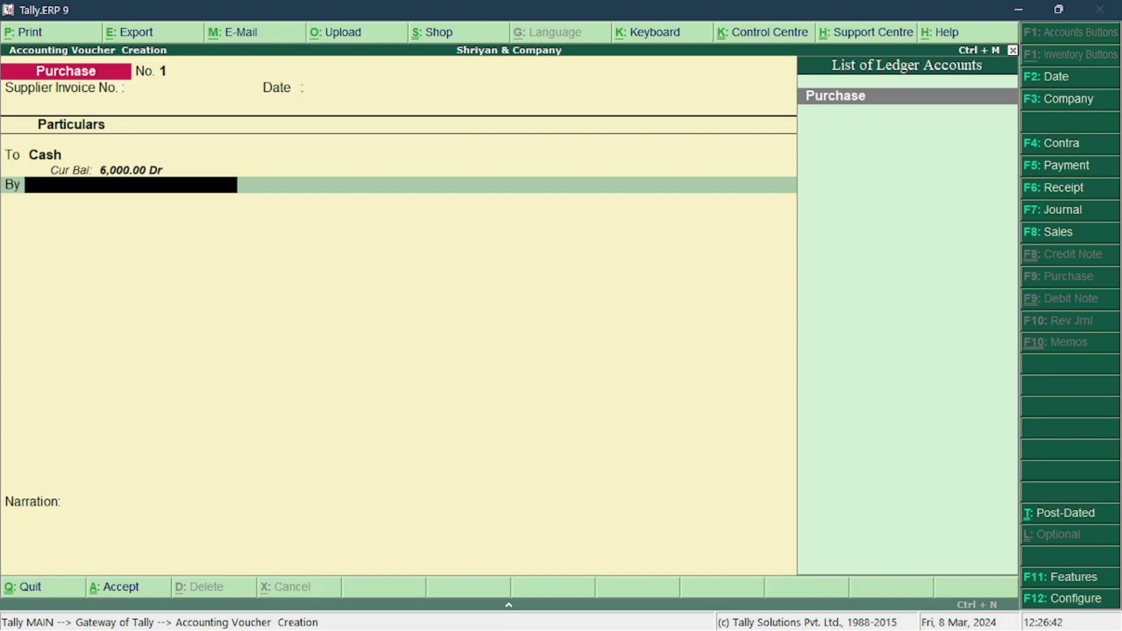
Debit the Purchase ledger 6,000 and save the purchase voucher without a narration.
{"action": "key", "text": "Return"}
{"action": "key", "text": "Return"}
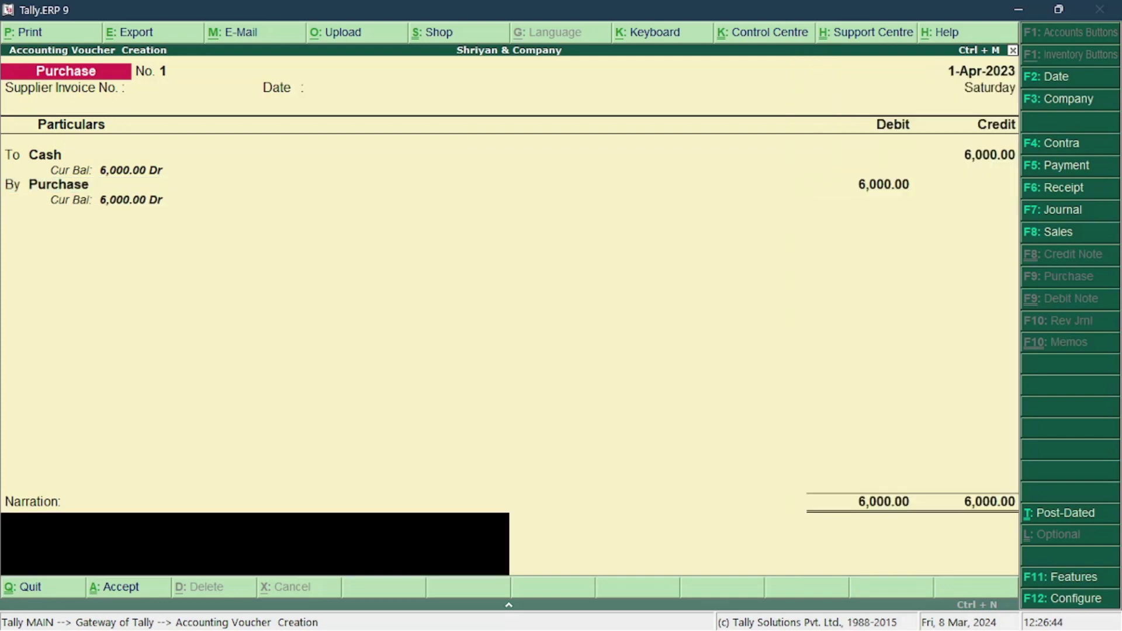
{"action": "key", "text": "Return"}
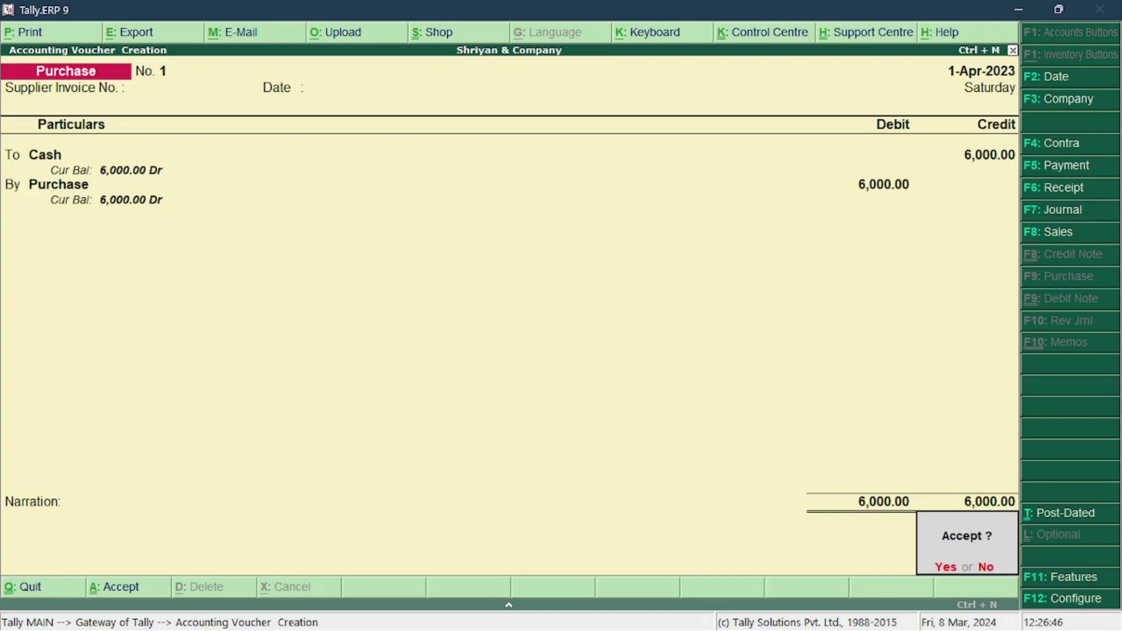
{"action": "key", "text": "Return"}
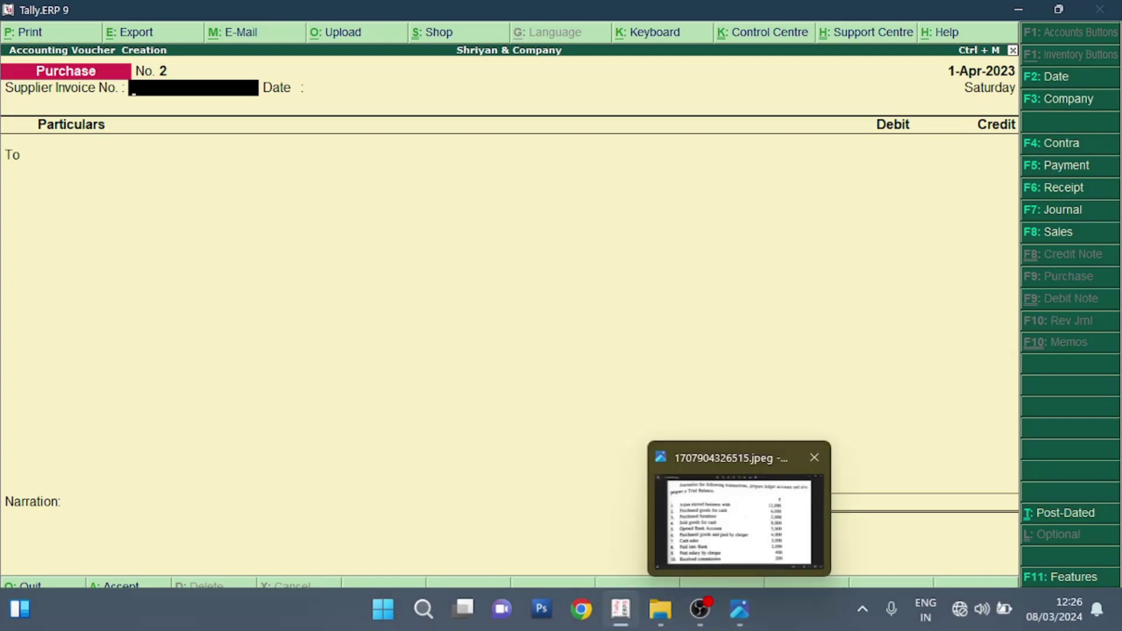
Check the furniture transaction in the image and start a payment voucher debiting the Furniture ledger 2,000.
{"action": "left_click", "coordinate": [740, 610]}
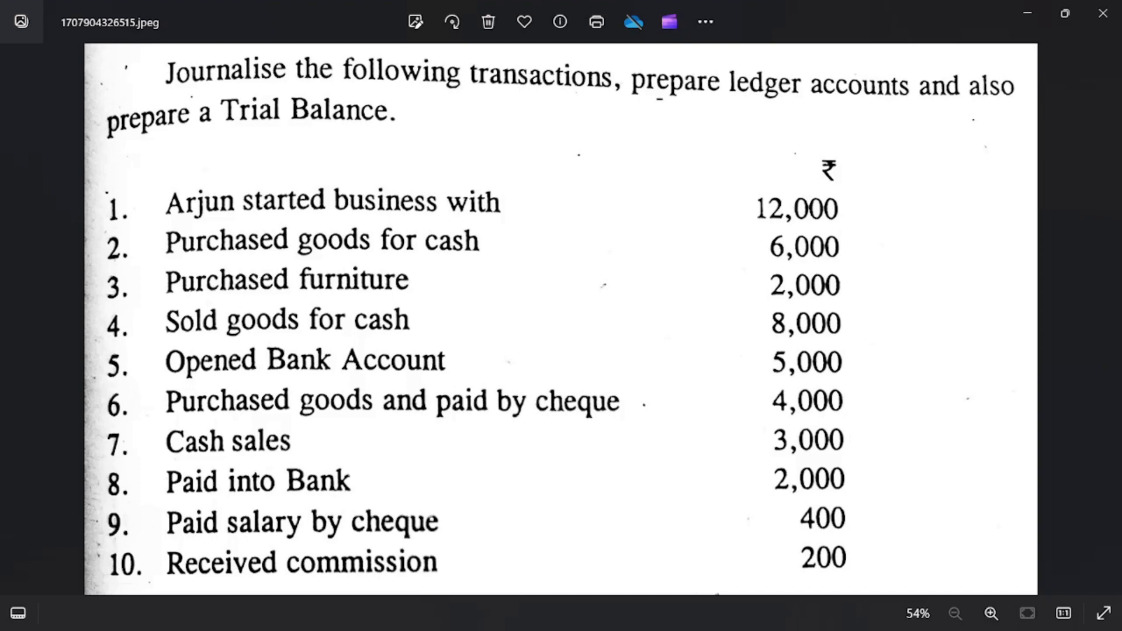
{"action": "mouse_move", "coordinate": [739, 609]}
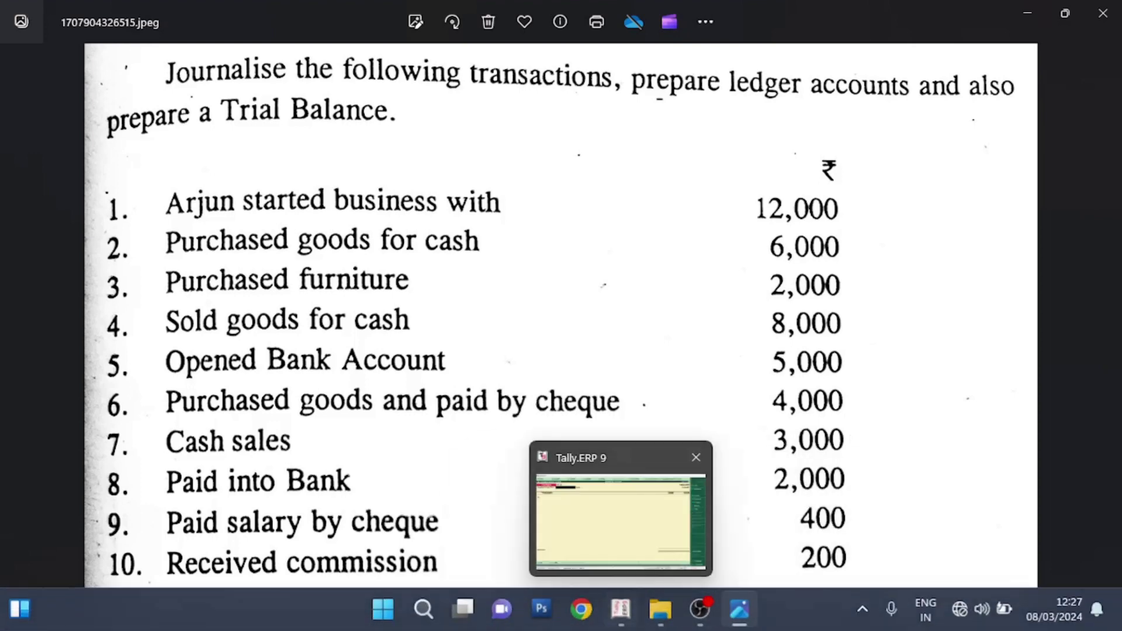
{"action": "left_click", "coordinate": [621, 609]}
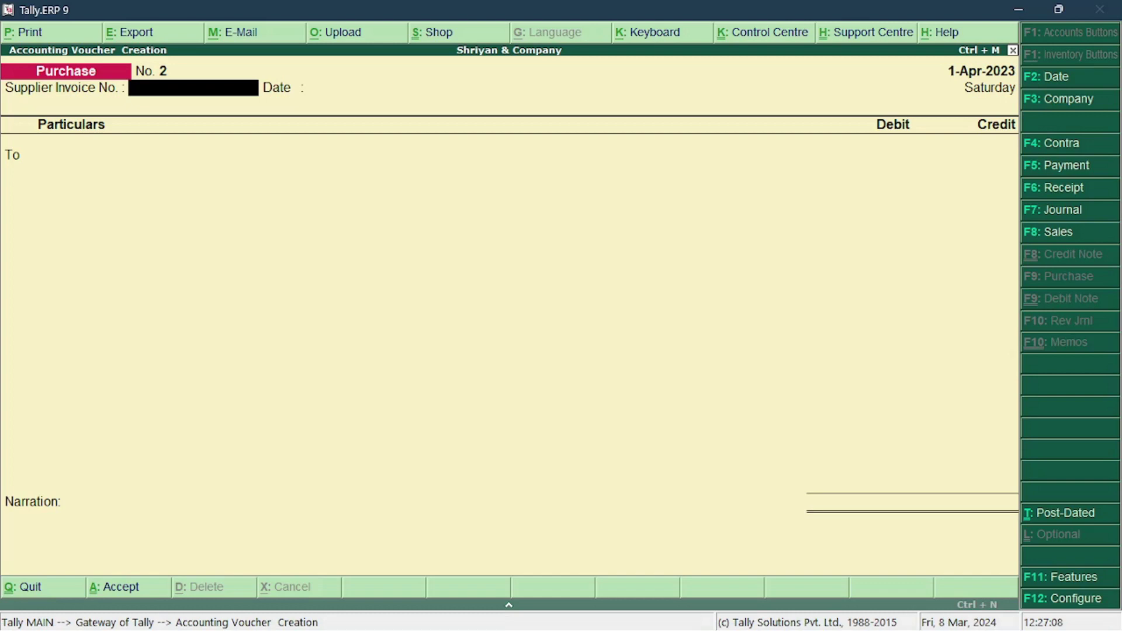
{"action": "key", "text": "F5"}
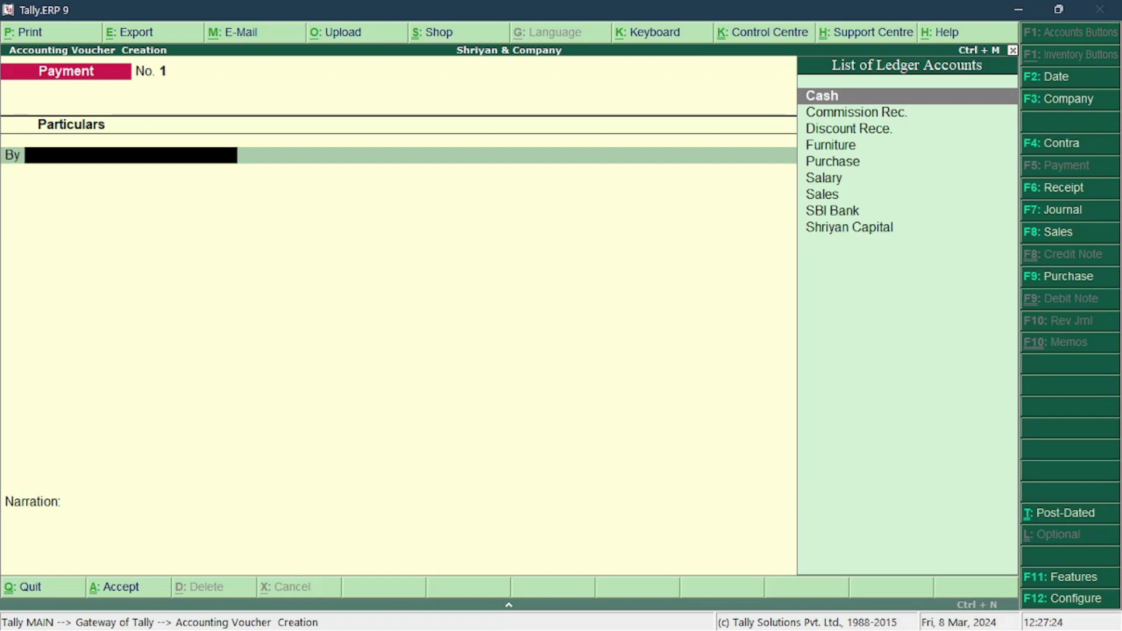
{"action": "key", "text": "Down"}
{"action": "key", "text": "Down"}
{"action": "key", "text": "Down"}
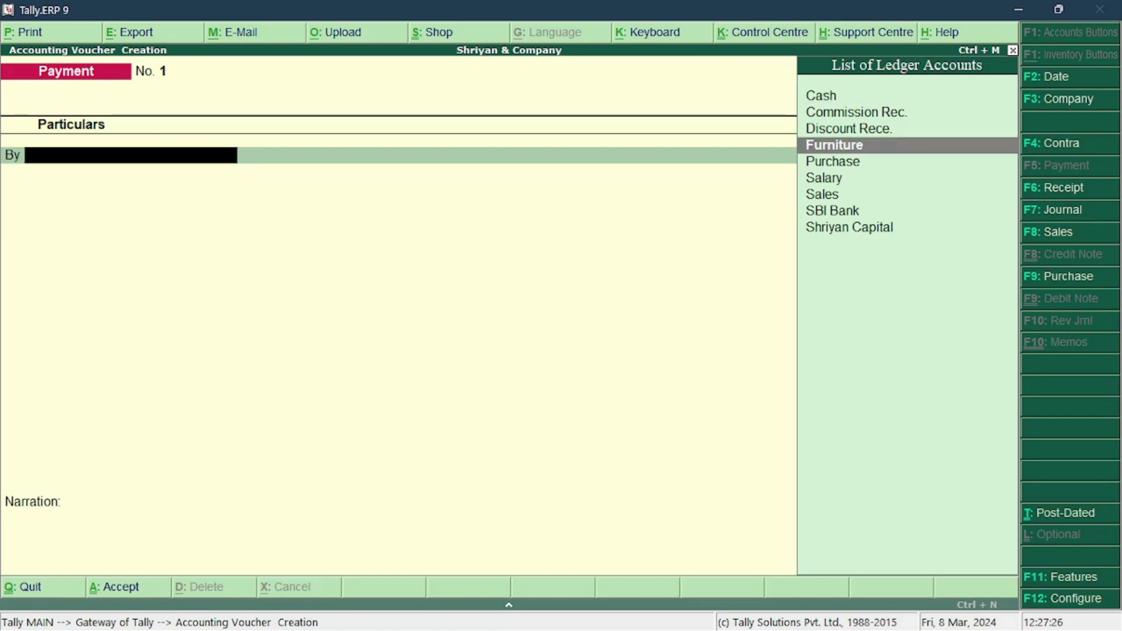
{"action": "key", "text": "Return"}
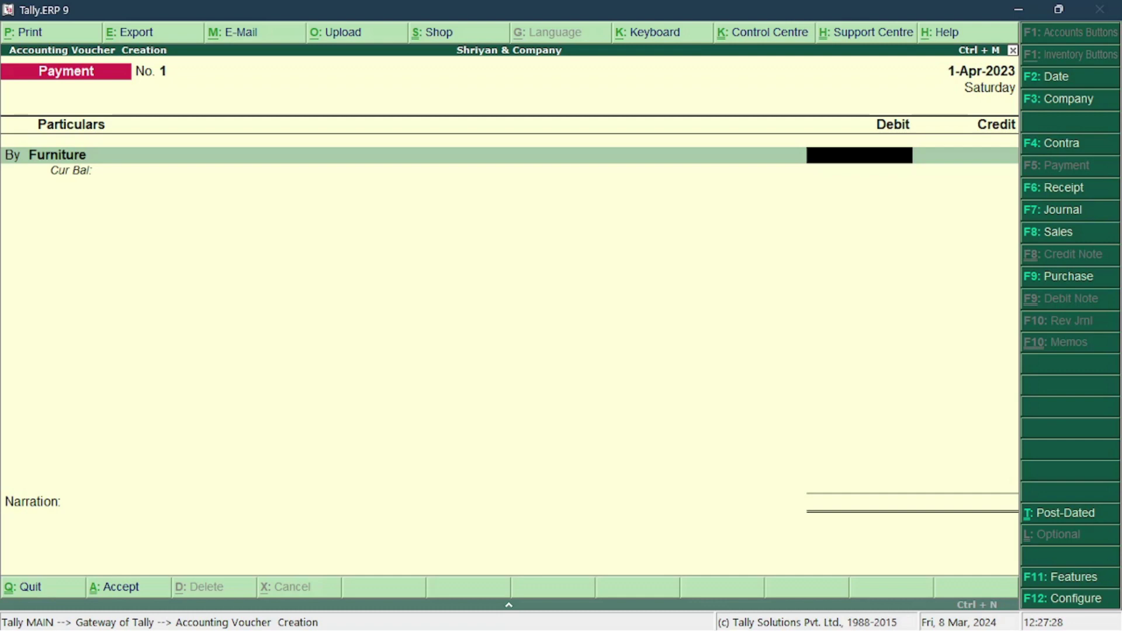
{"action": "type", "text": "2000"}
{"action": "key", "text": "Return"}
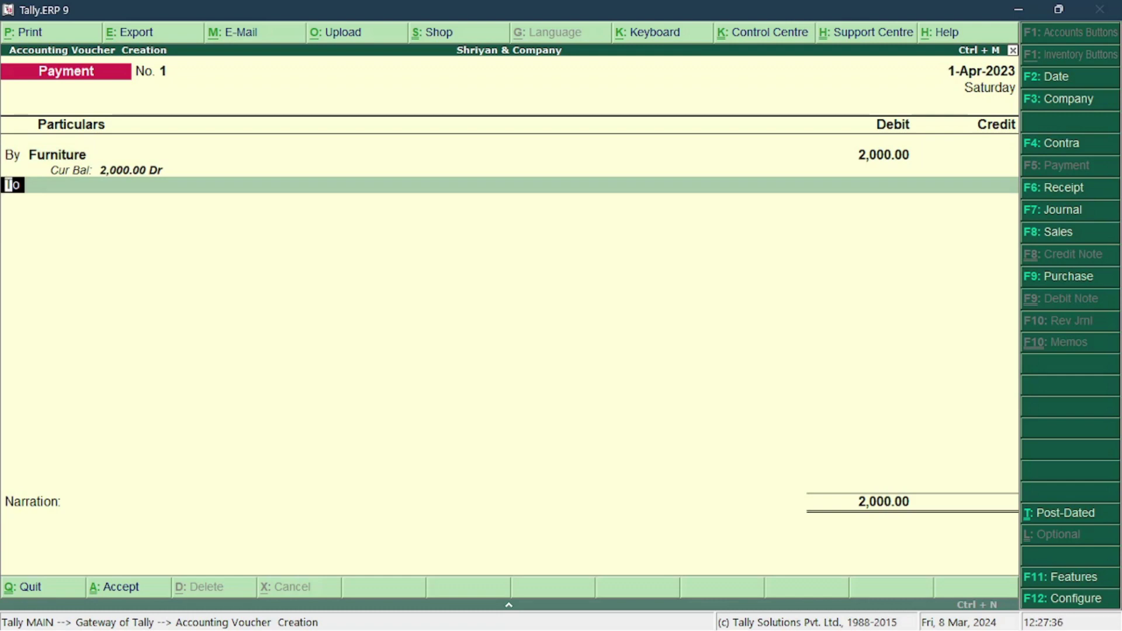
Credit Cash 2,000 for the furniture and save the payment voucher without a narration.
{"action": "key", "text": "Return"}
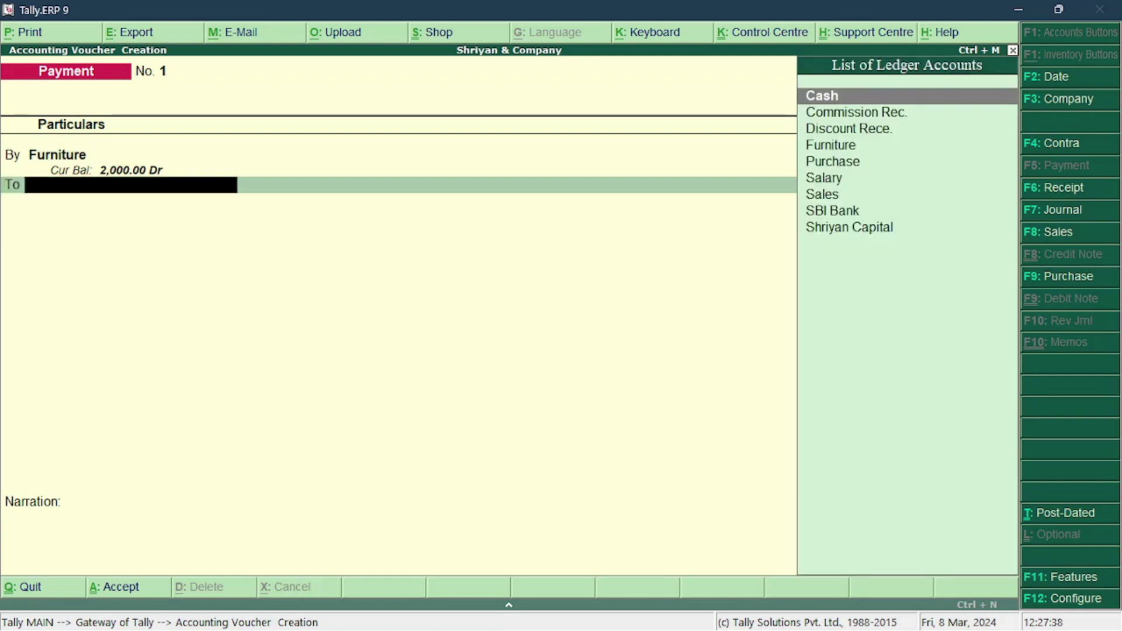
{"action": "key", "text": "Return"}
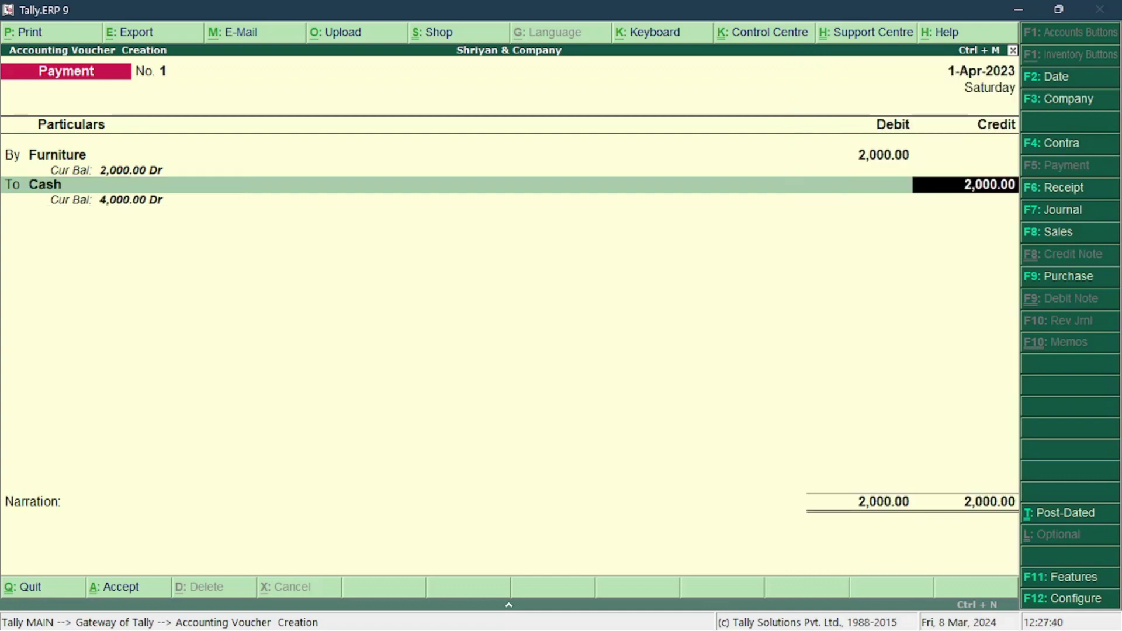
{"action": "key", "text": "Return"}
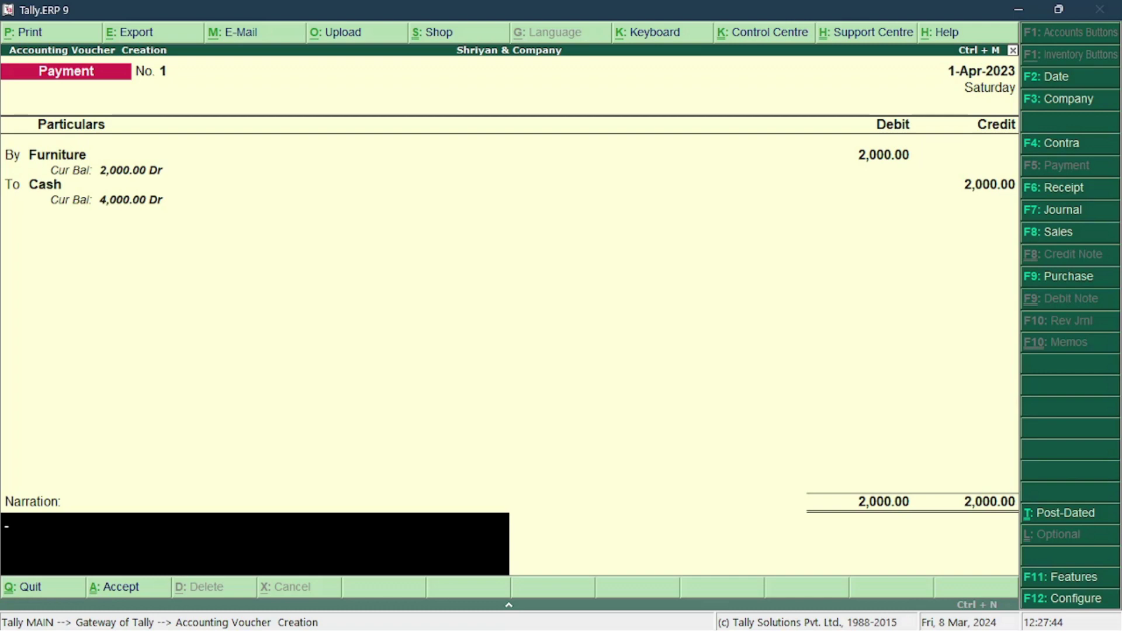
{"action": "key", "text": "Return"}
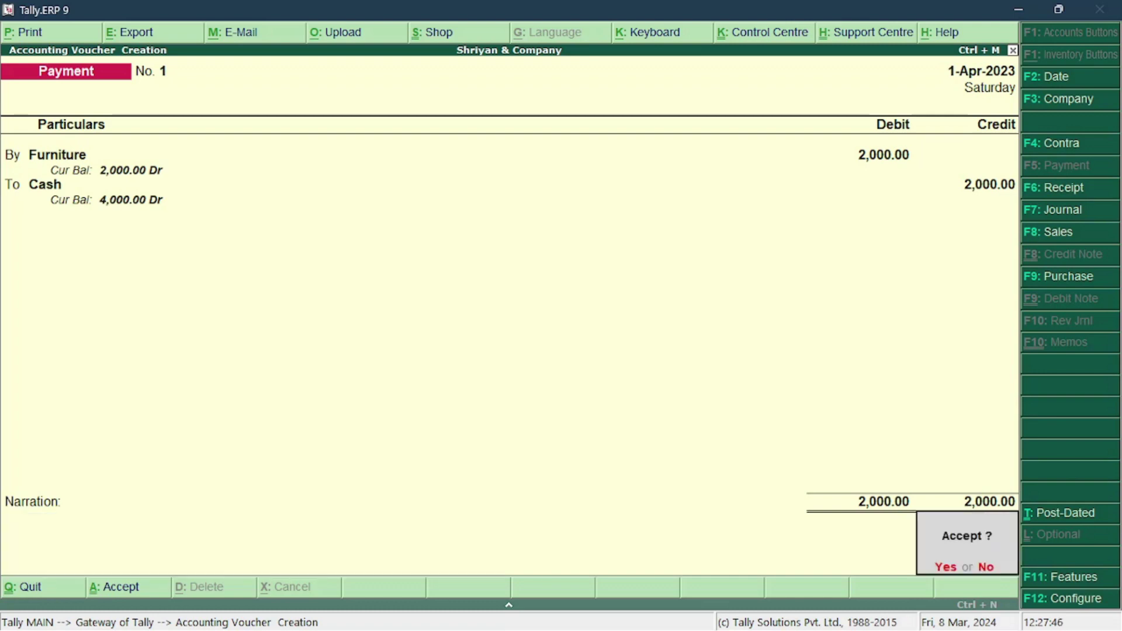
{"action": "key", "text": "Return"}
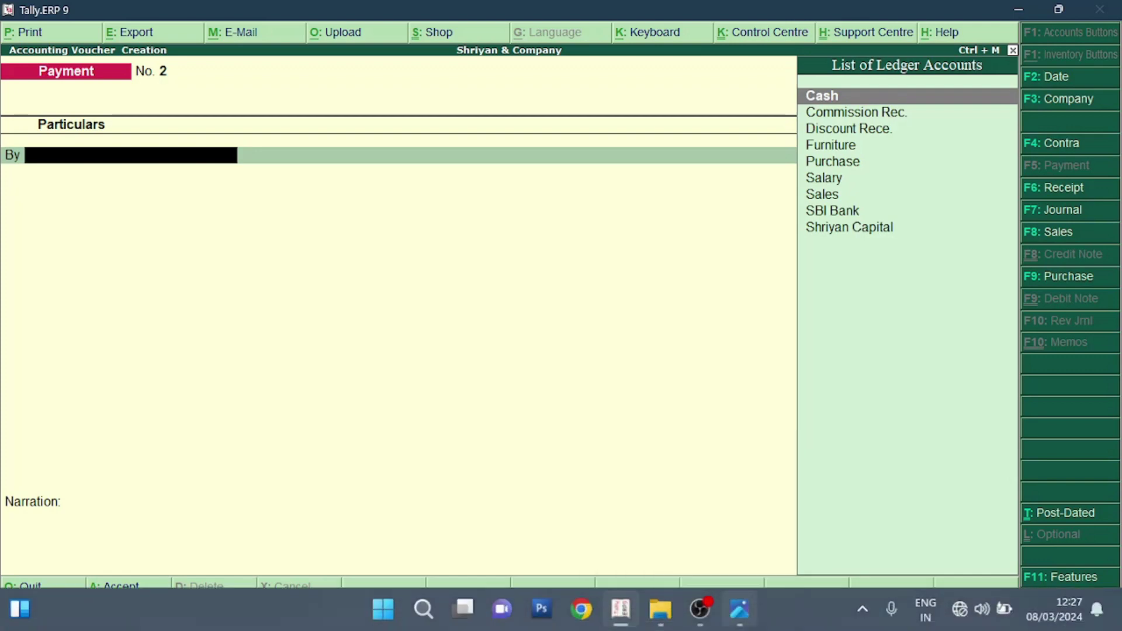
Check the cash sale in the image and start a sales voucher debiting Cash 8,000, with the reference blank.
{"action": "left_click", "coordinate": [739, 609]}
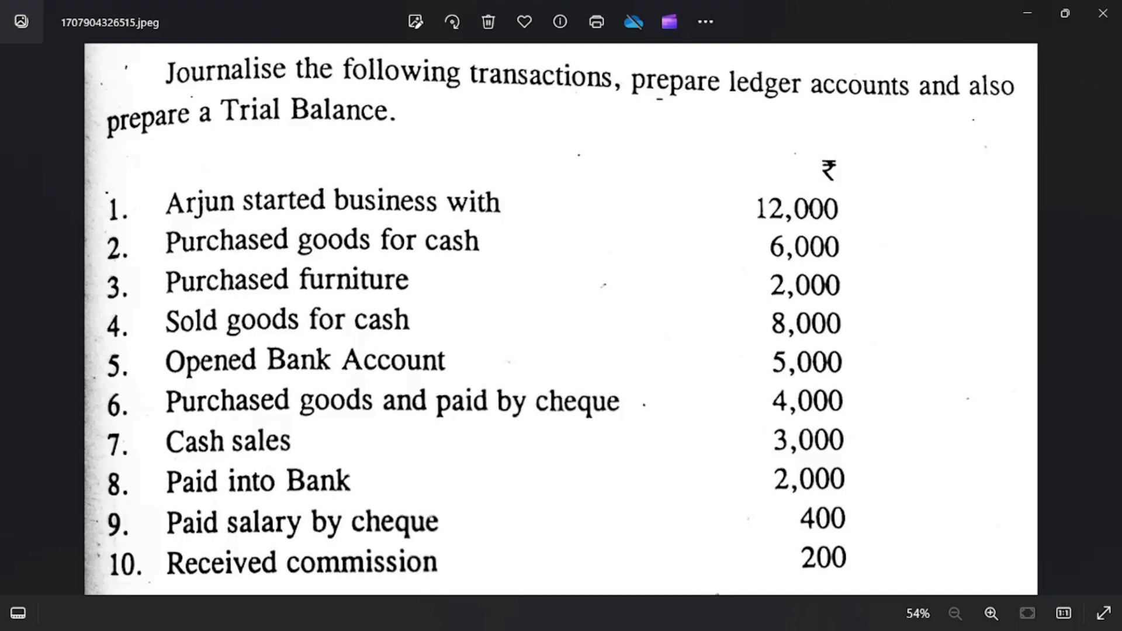
{"action": "mouse_move", "coordinate": [590, 629]}
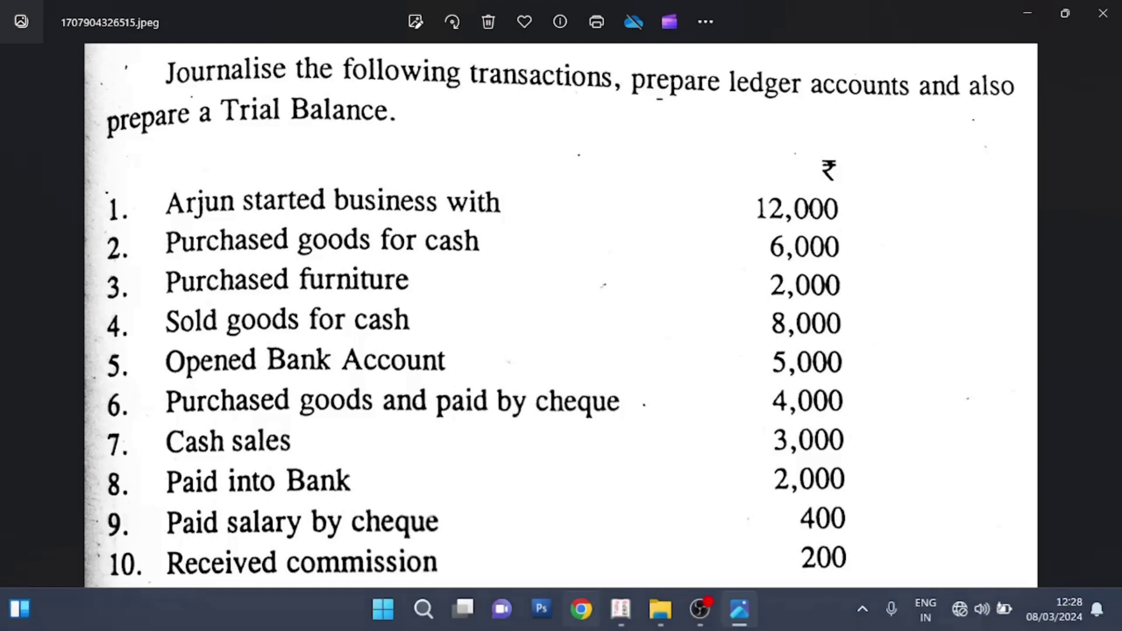
{"action": "left_click", "coordinate": [621, 609]}
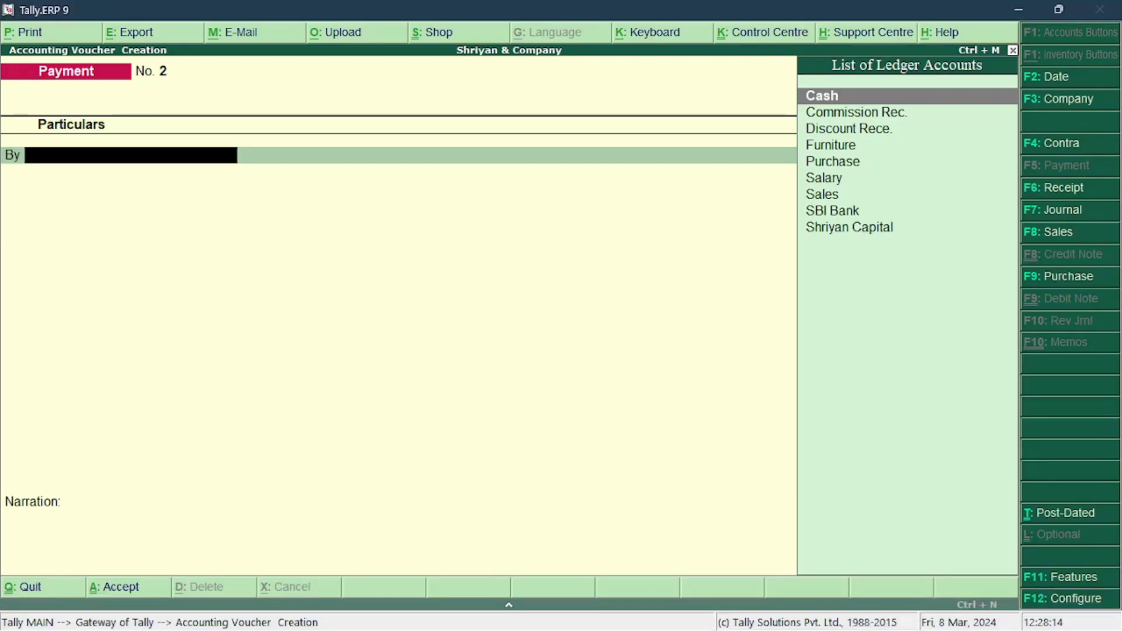
{"action": "key", "text": "F8"}
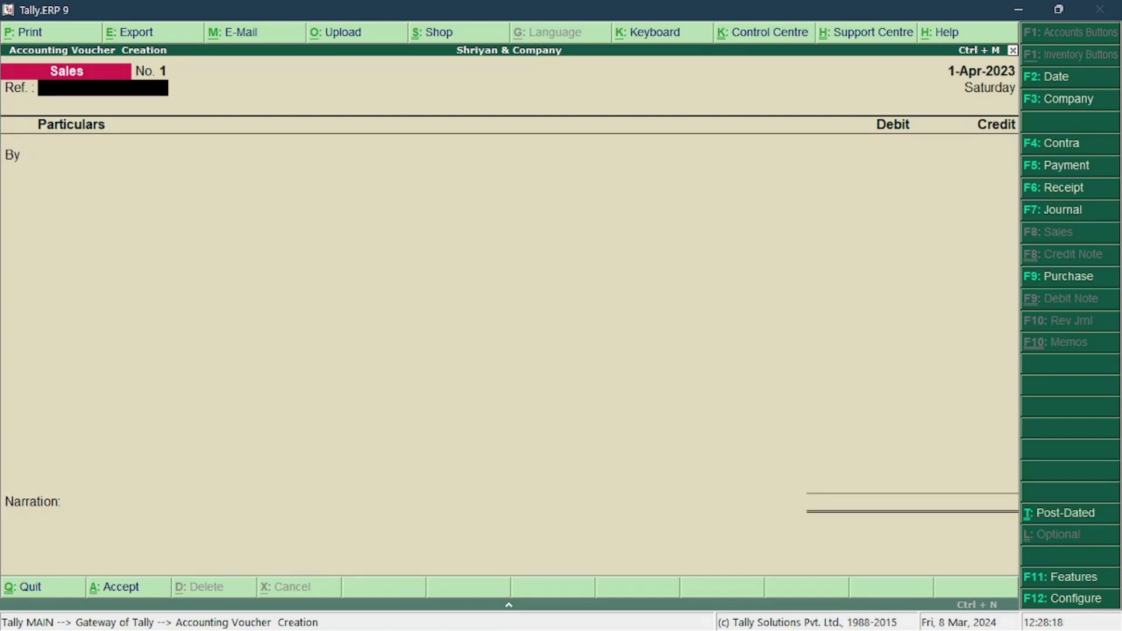
{"action": "key", "text": "Return"}
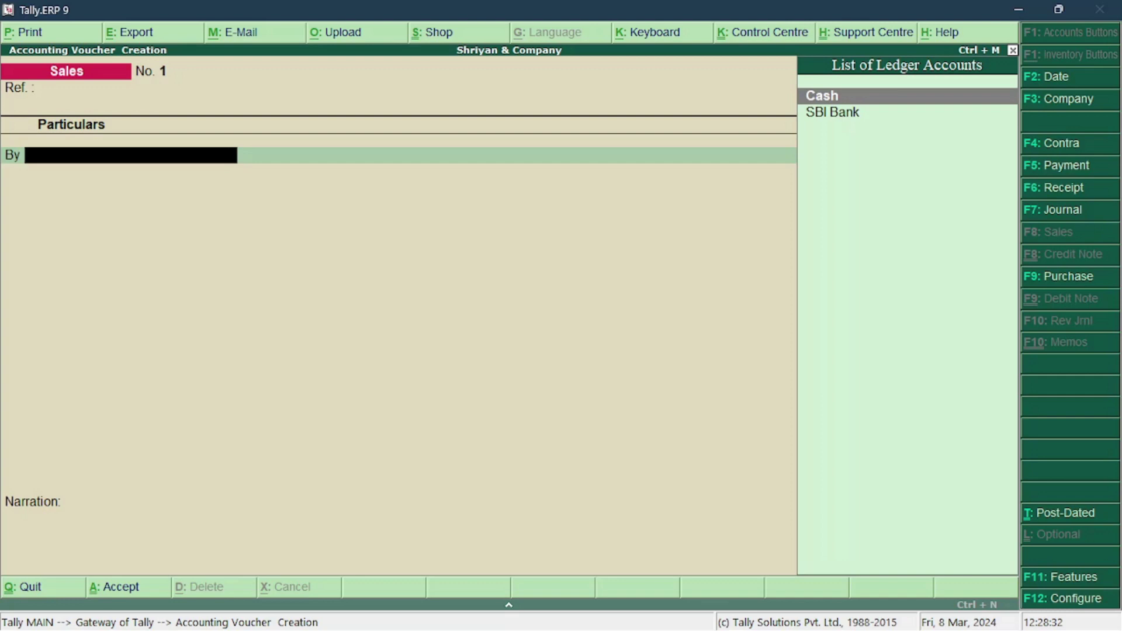
{"action": "key", "text": "Return"}
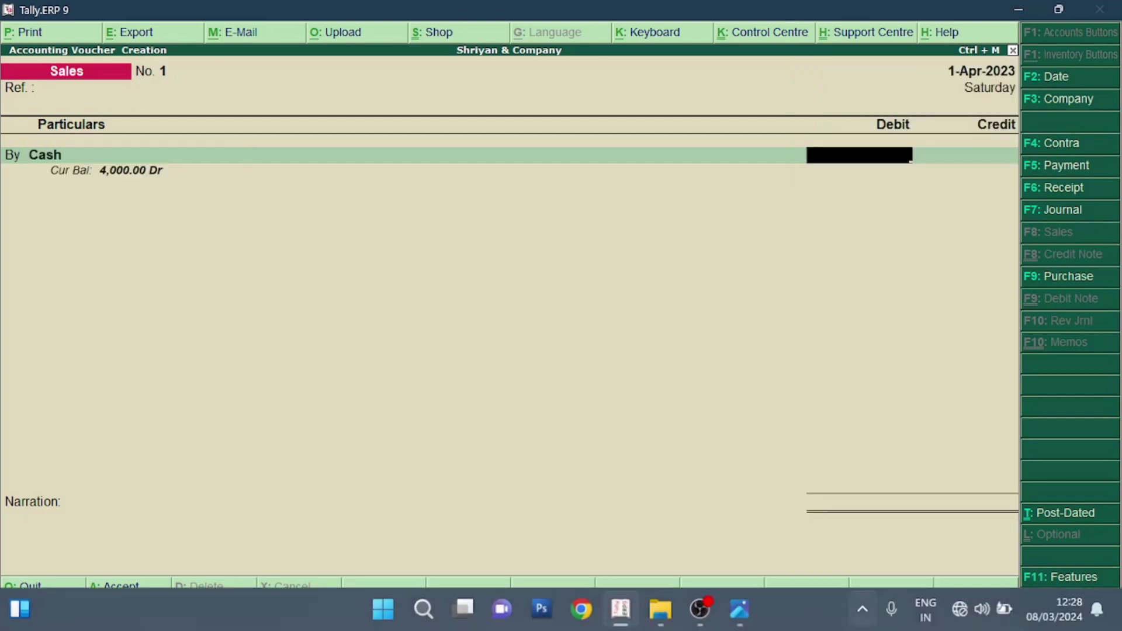
{"action": "left_click", "coordinate": [740, 609]}
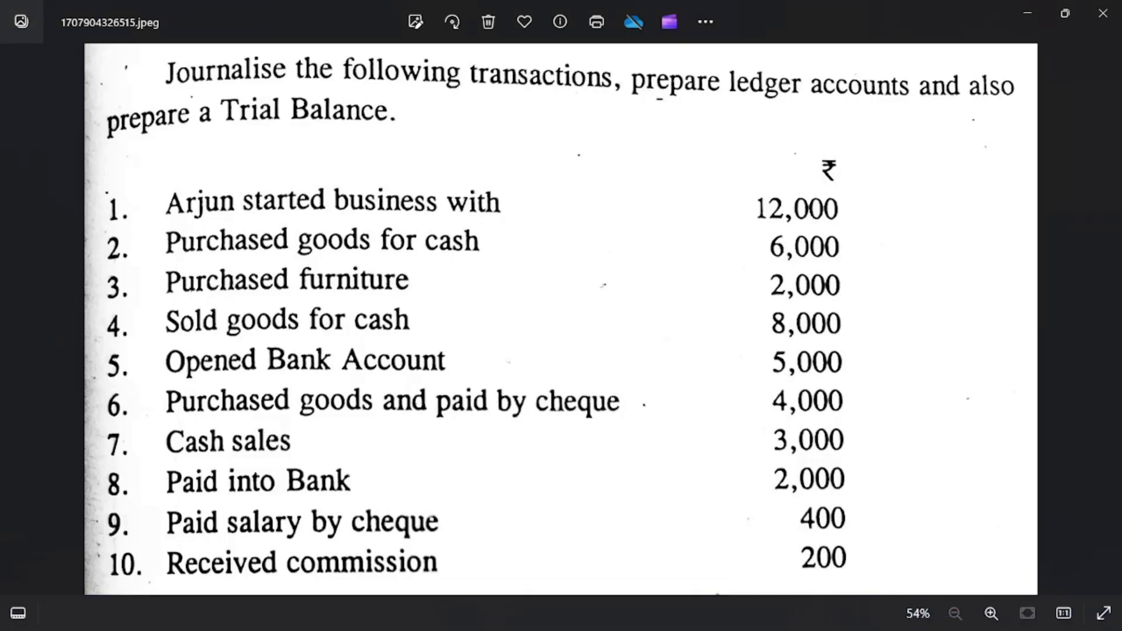
{"action": "left_click", "coordinate": [620, 609]}
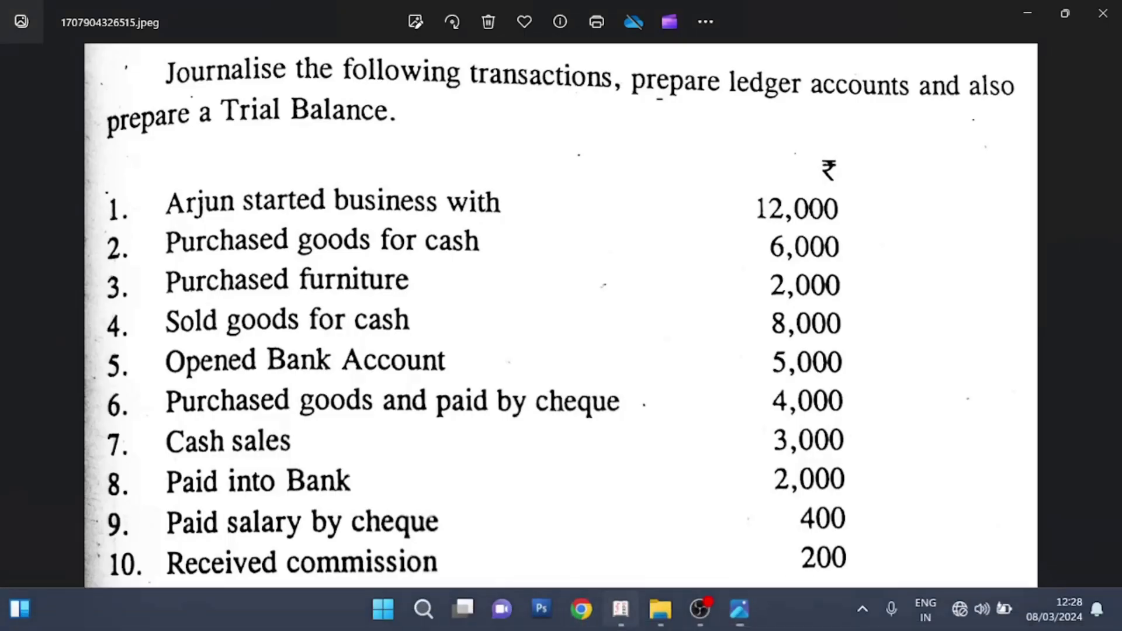
{"action": "type", "text": "8000"}
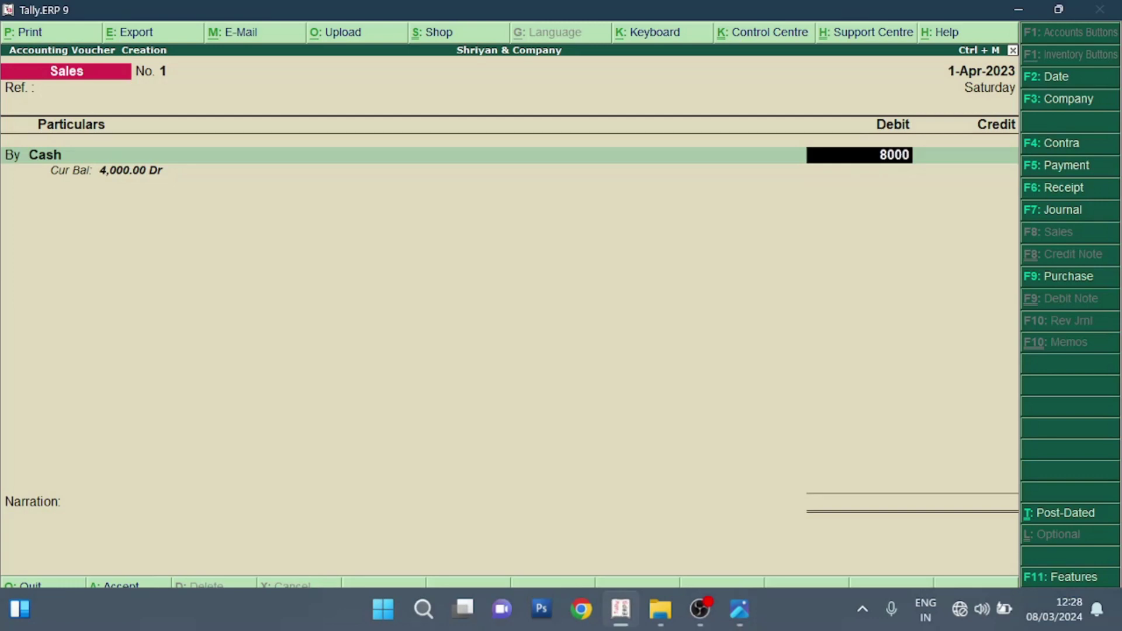
{"action": "key", "text": "Return"}
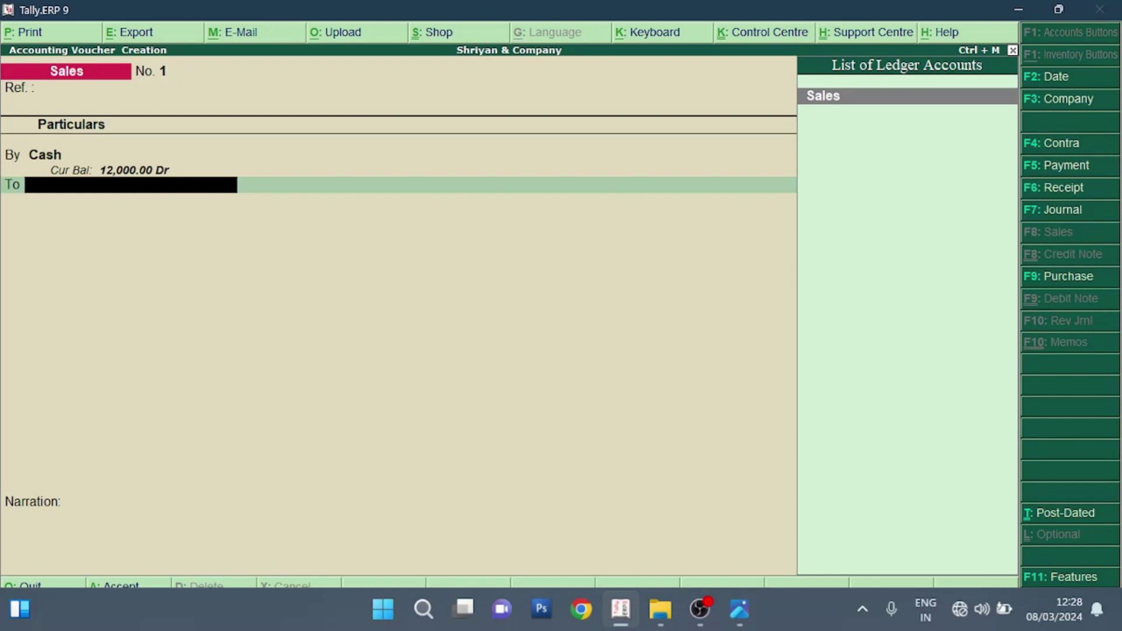
Credit the Sales ledger 8,000 and save the sales voucher without a narration.
{"action": "key", "text": "Return"}
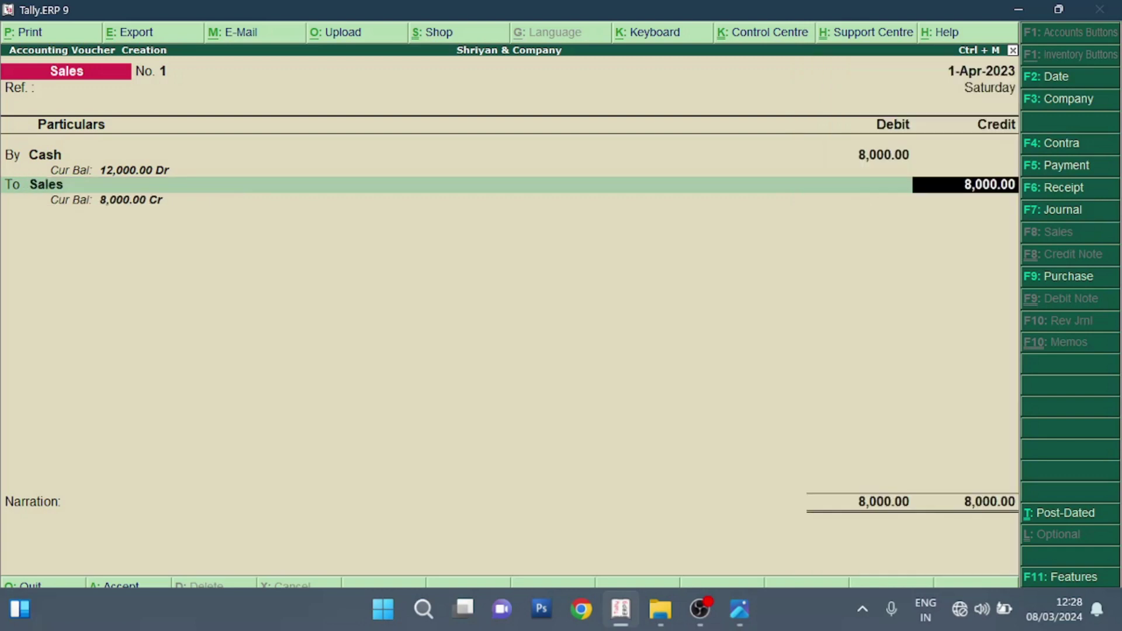
{"action": "key", "text": "Return"}
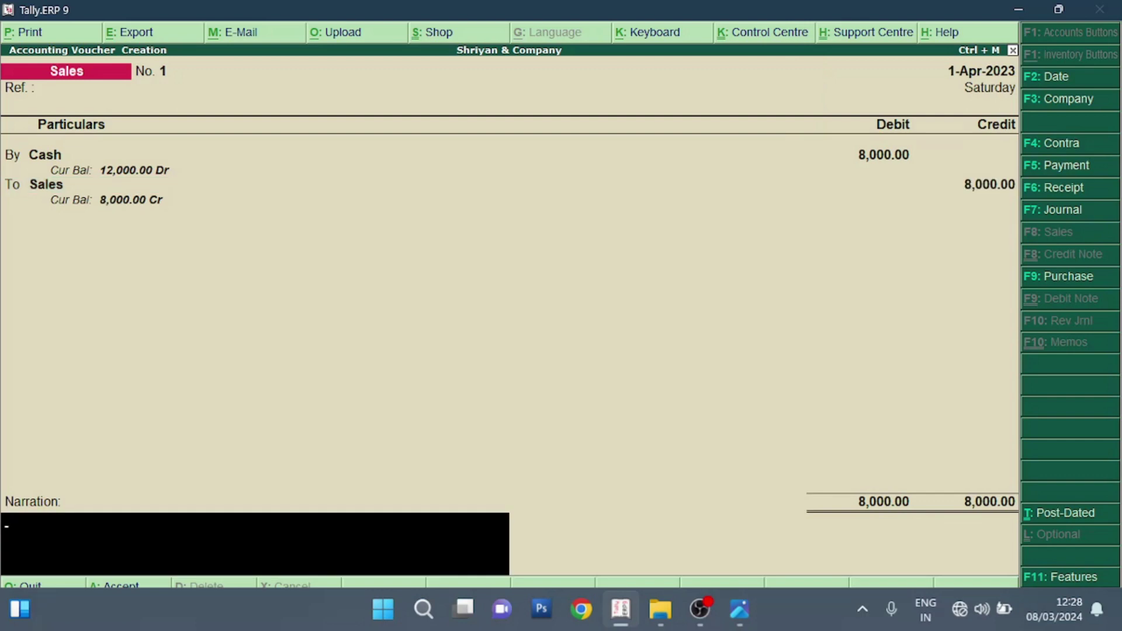
{"action": "key", "text": "Return"}
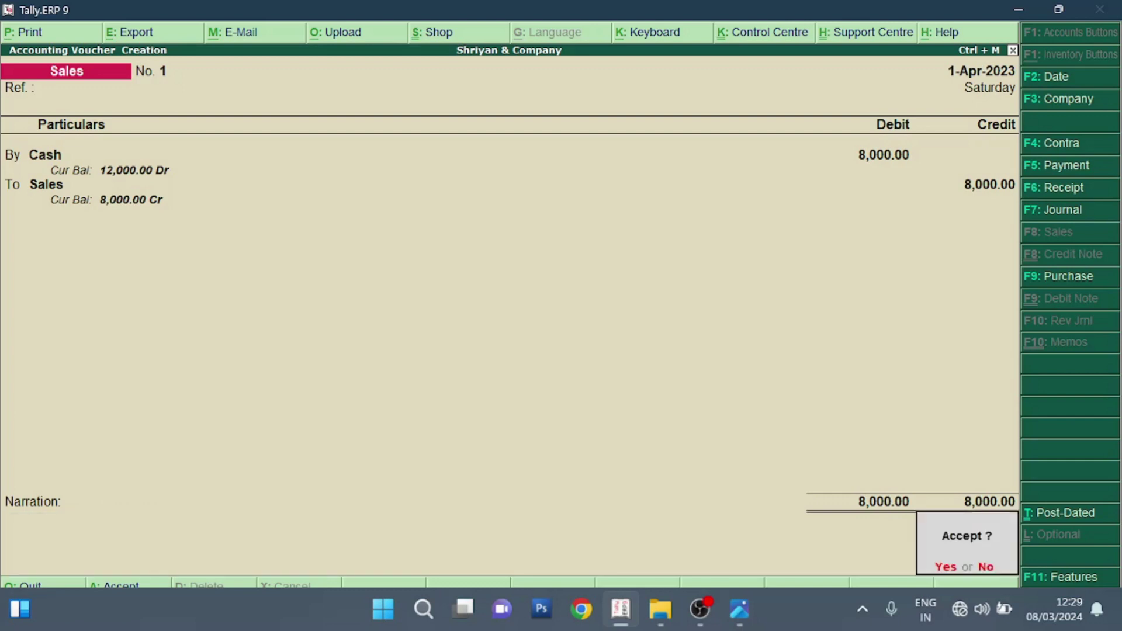
{"action": "key", "text": "Return"}
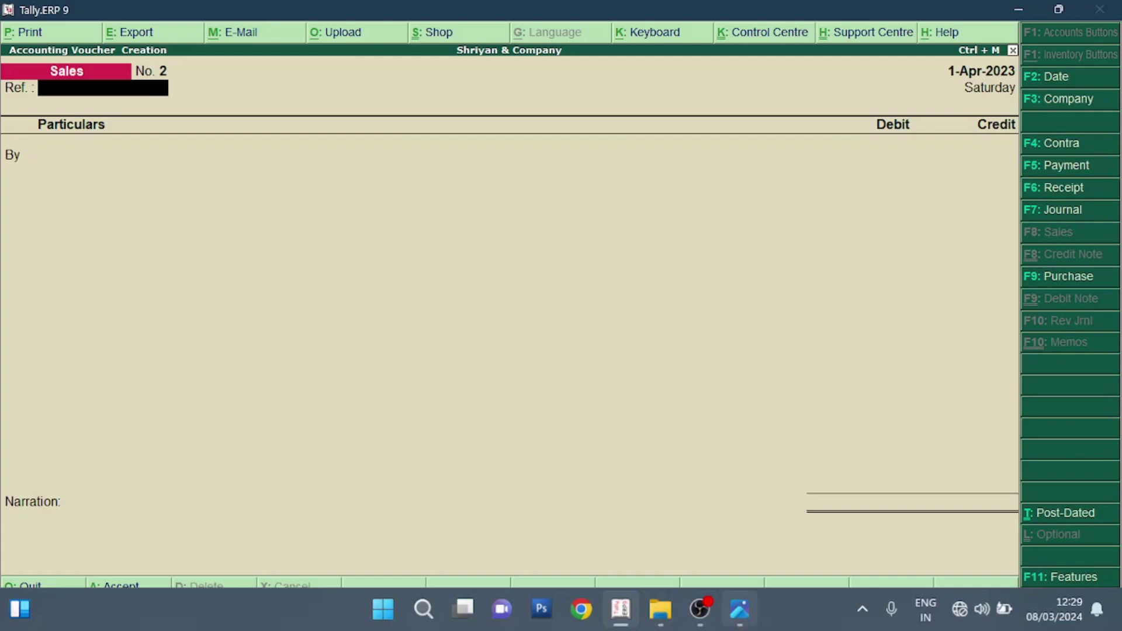
Check the bank account opening in the image and start a contra voucher crediting Cash 5,000.
{"action": "mouse_move", "coordinate": [739, 609]}
{"action": "left_click", "coordinate": [739, 520]}
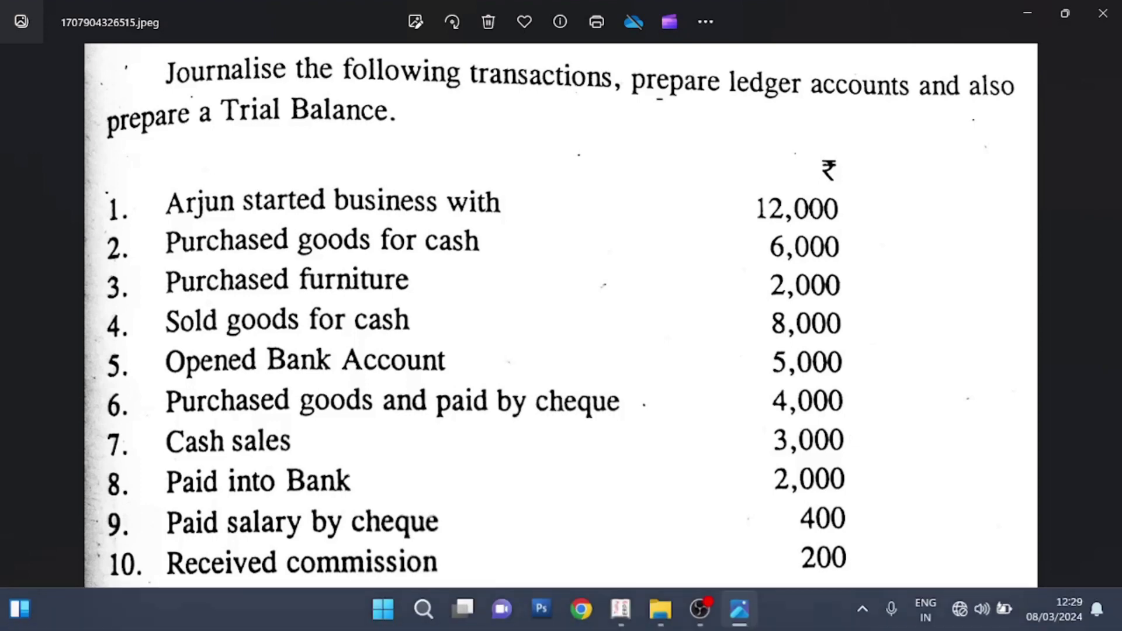
{"action": "mouse_move", "coordinate": [621, 610]}
{"action": "left_click", "coordinate": [620, 520]}
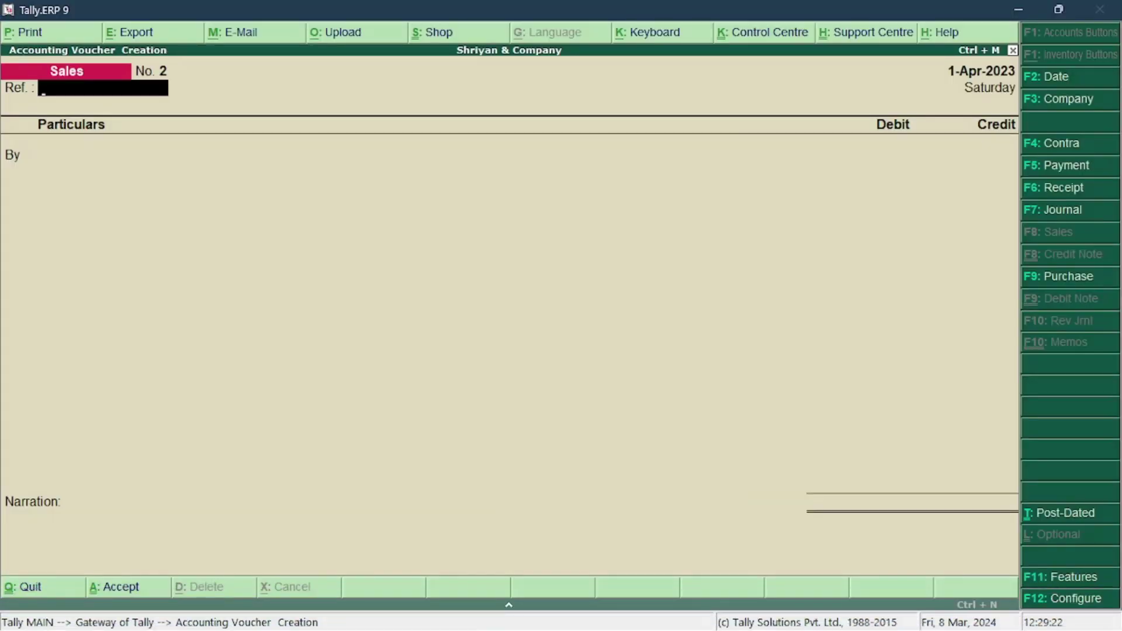
{"action": "key", "text": "F4"}
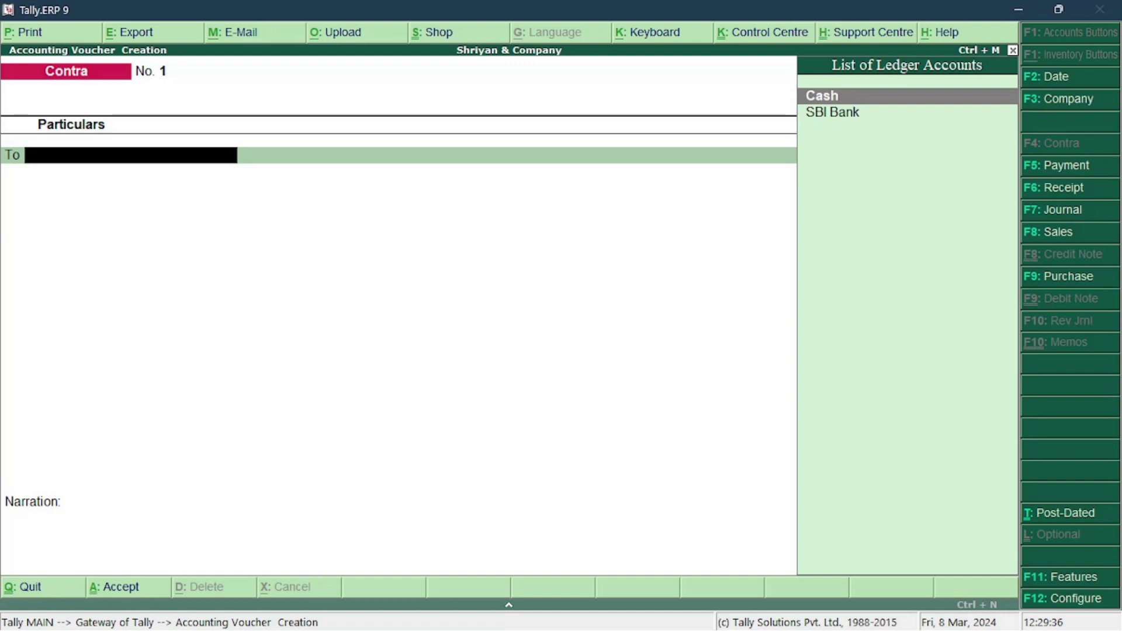
{"action": "key", "text": "Return"}
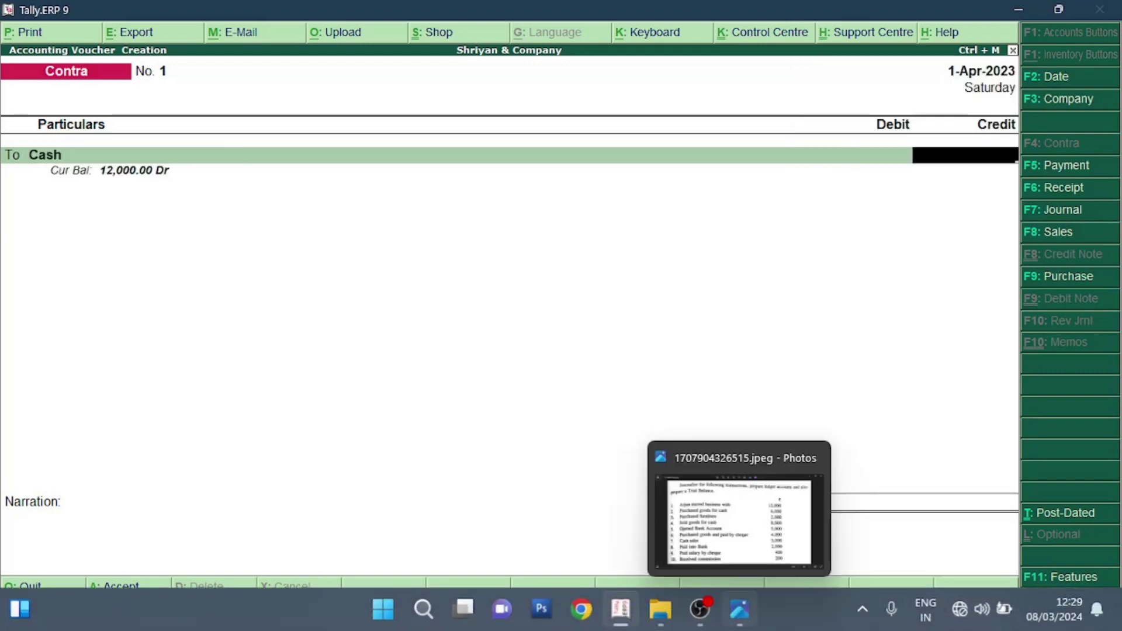
{"action": "mouse_move", "coordinate": [660, 610]}
{"action": "left_click", "coordinate": [739, 609]}
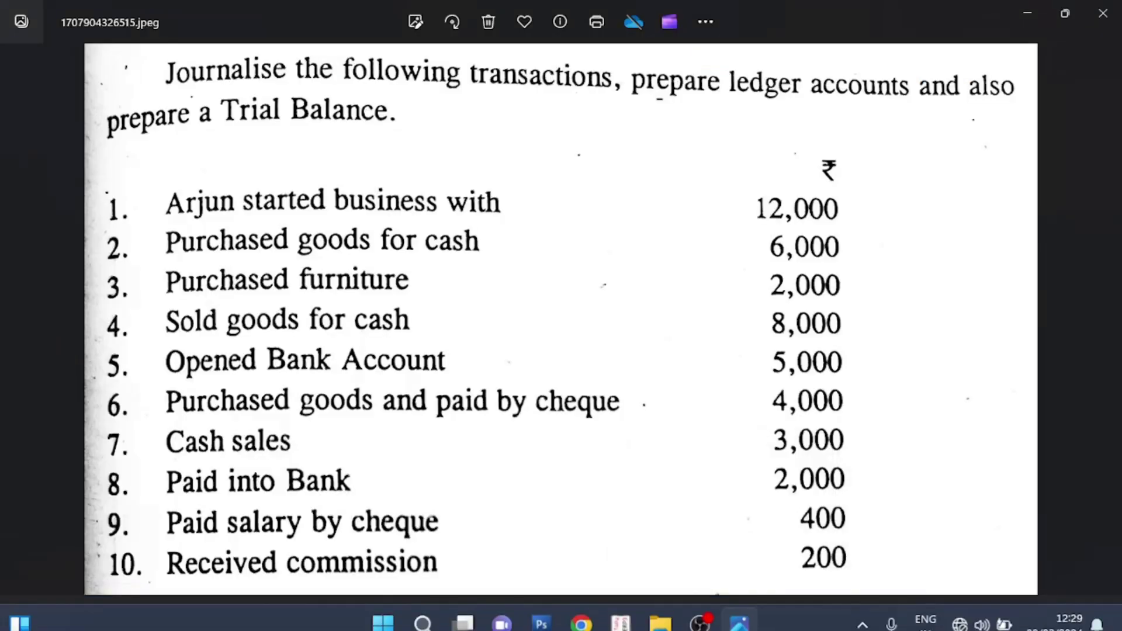
{"action": "mouse_move", "coordinate": [620, 609]}
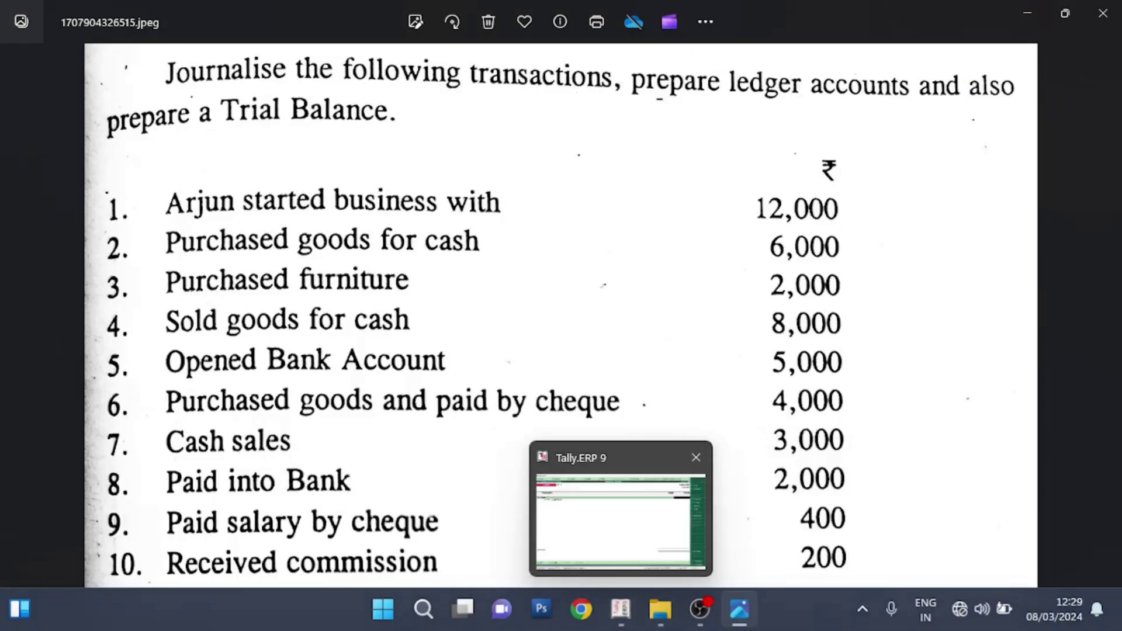
{"action": "left_click", "coordinate": [621, 517]}
{"action": "type", "text": "5000"}
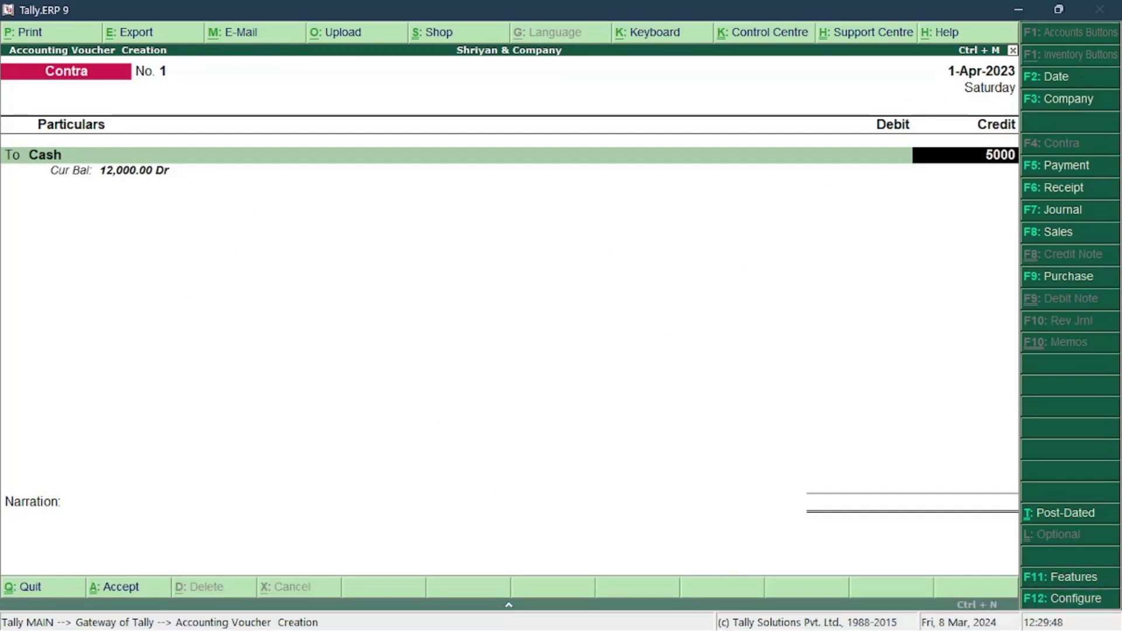
{"action": "key", "text": "Return"}
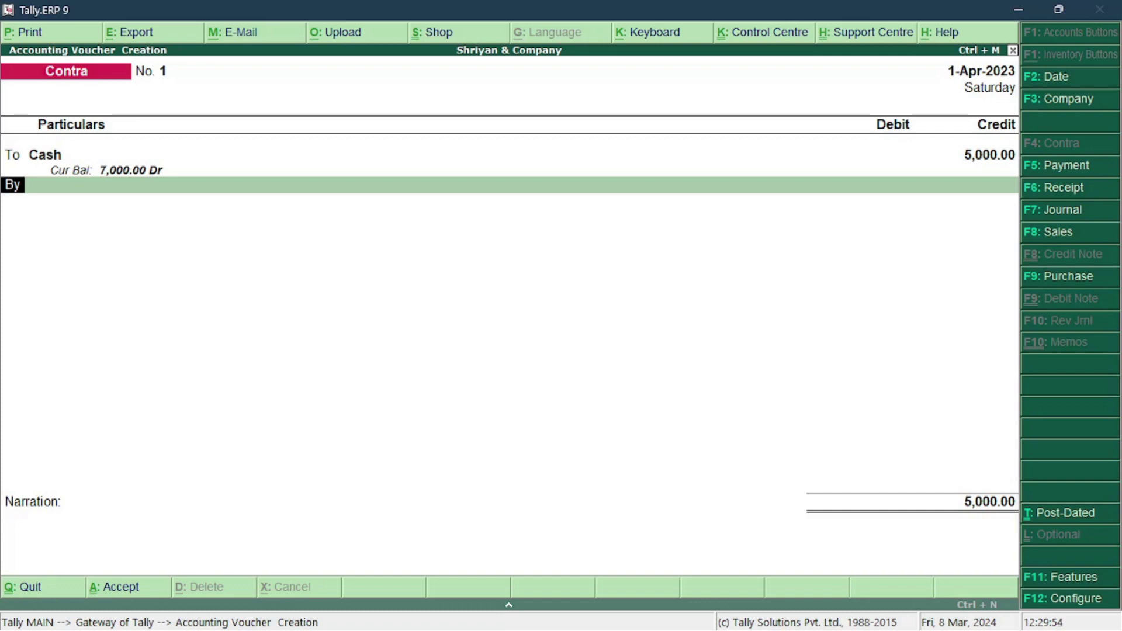
Debit the SBI Bank ledger 5,000 in the contra voucher.
{"action": "key", "text": "Return"}
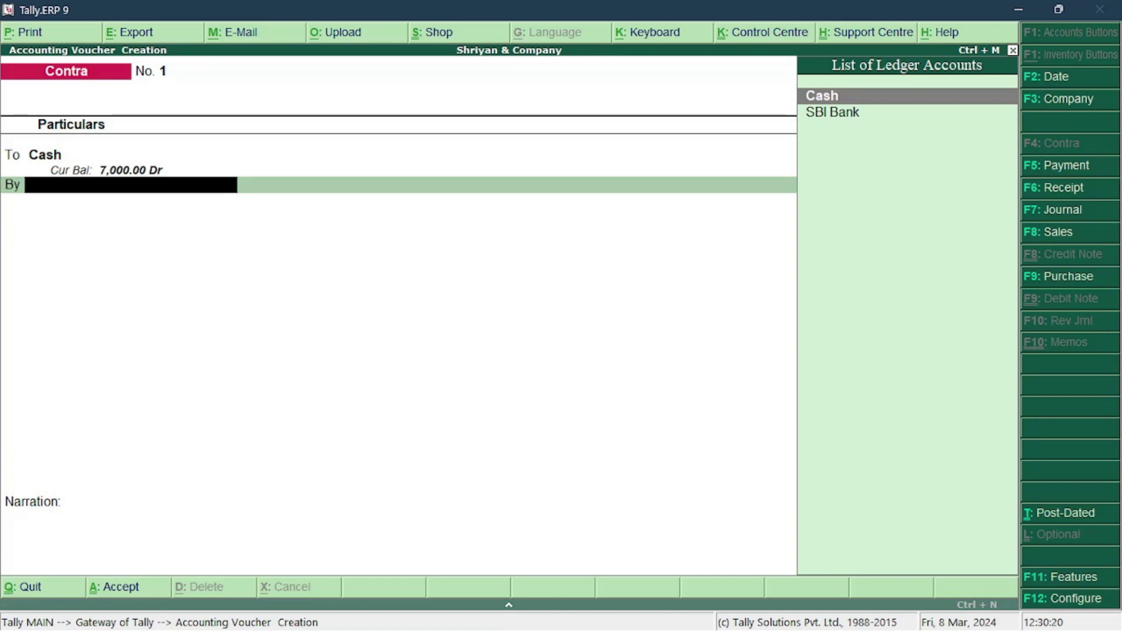
{"action": "key", "text": "Down"}
{"action": "key", "text": "Return"}
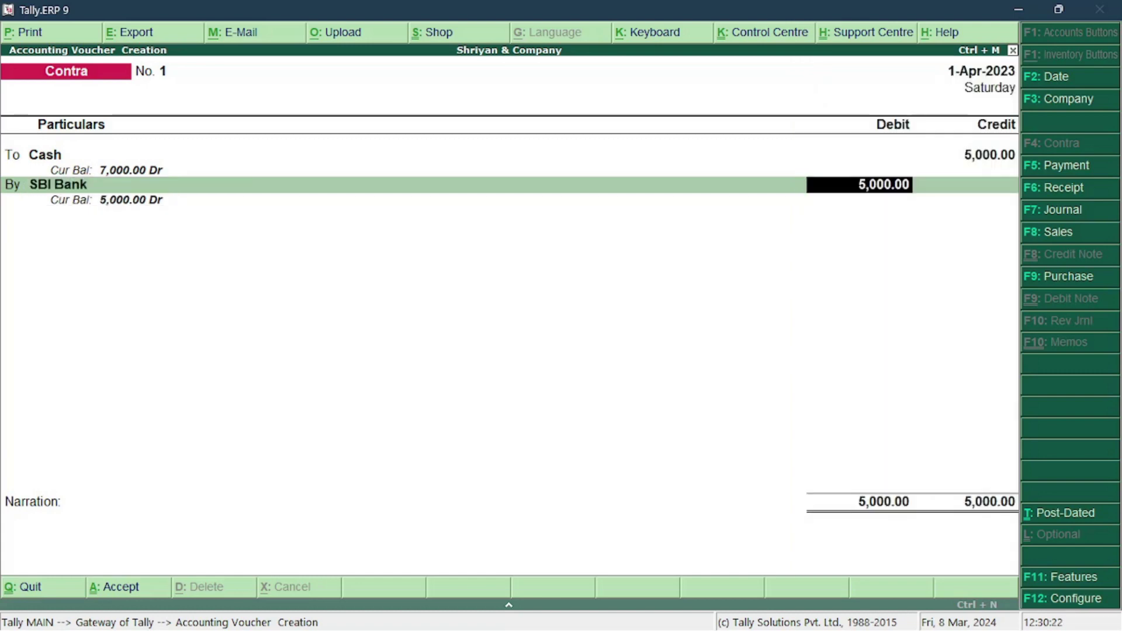
{"action": "key", "text": "Return"}
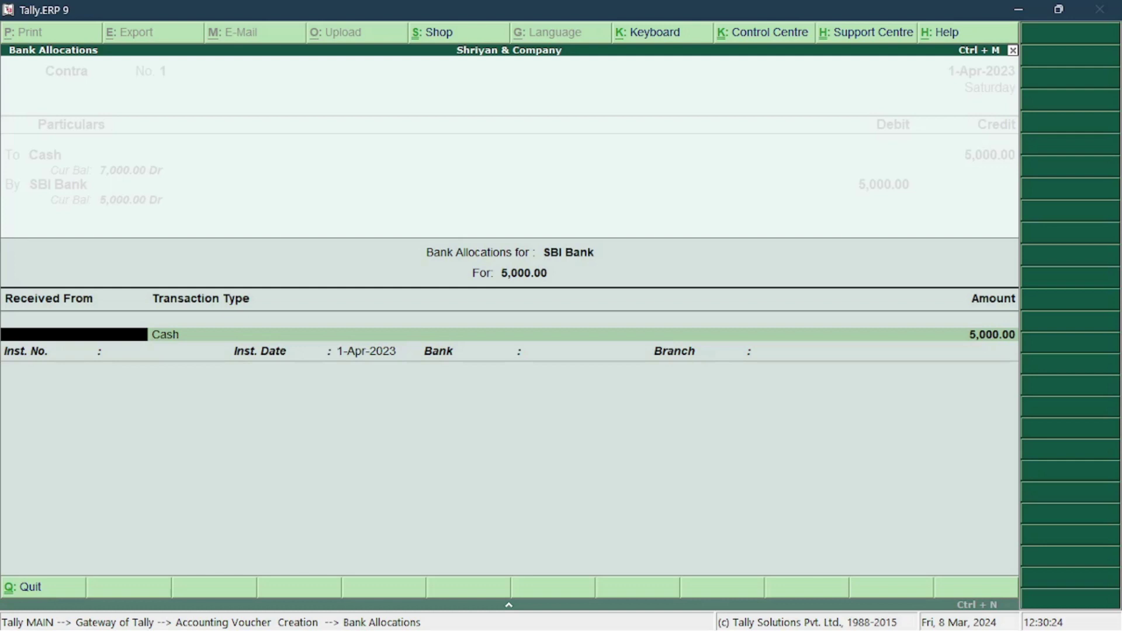
Allocate the bank deposit as Cash 5,000 in ten 500 notes and save the contra voucher without a narration.
{"action": "key", "text": "Return"}
{"action": "key", "text": "Return"}
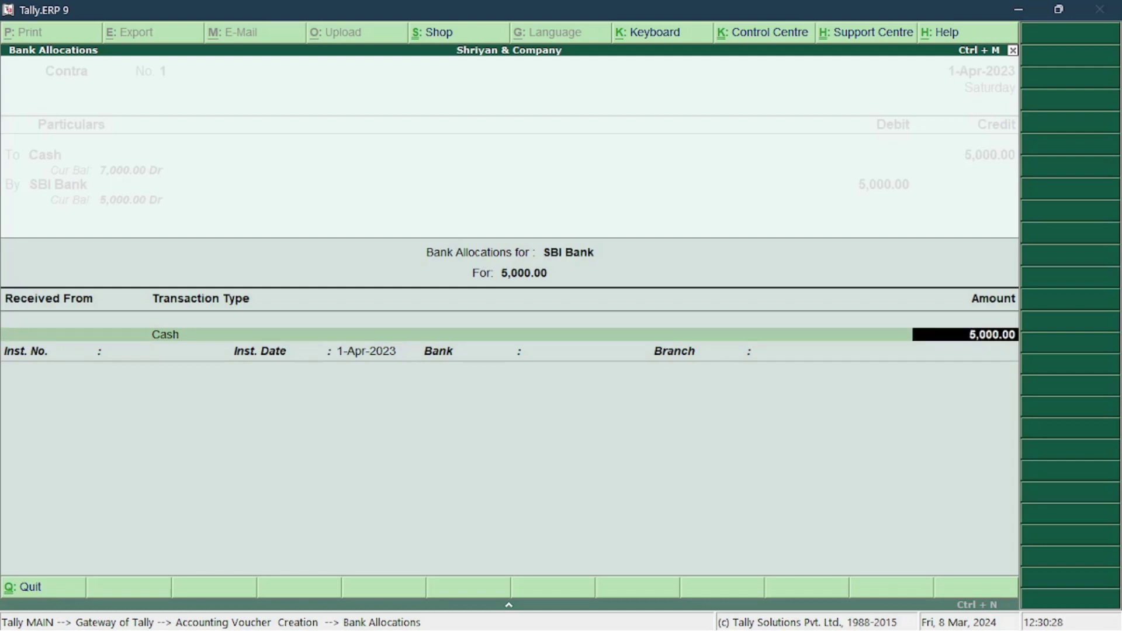
{"action": "key", "text": "Return"}
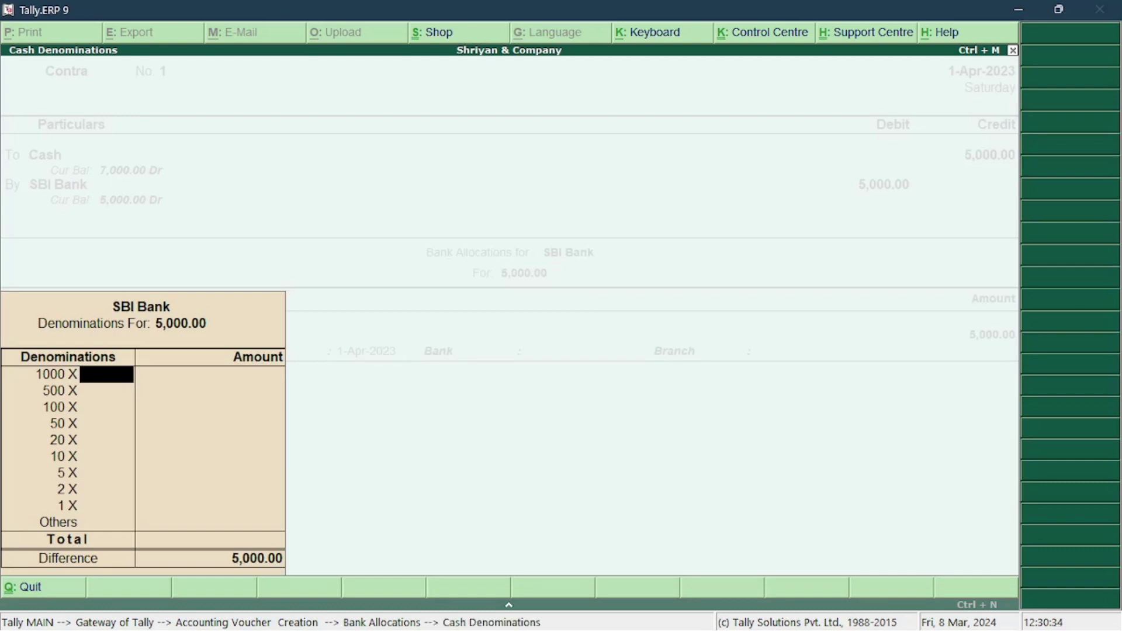
{"action": "key", "text": "Return"}
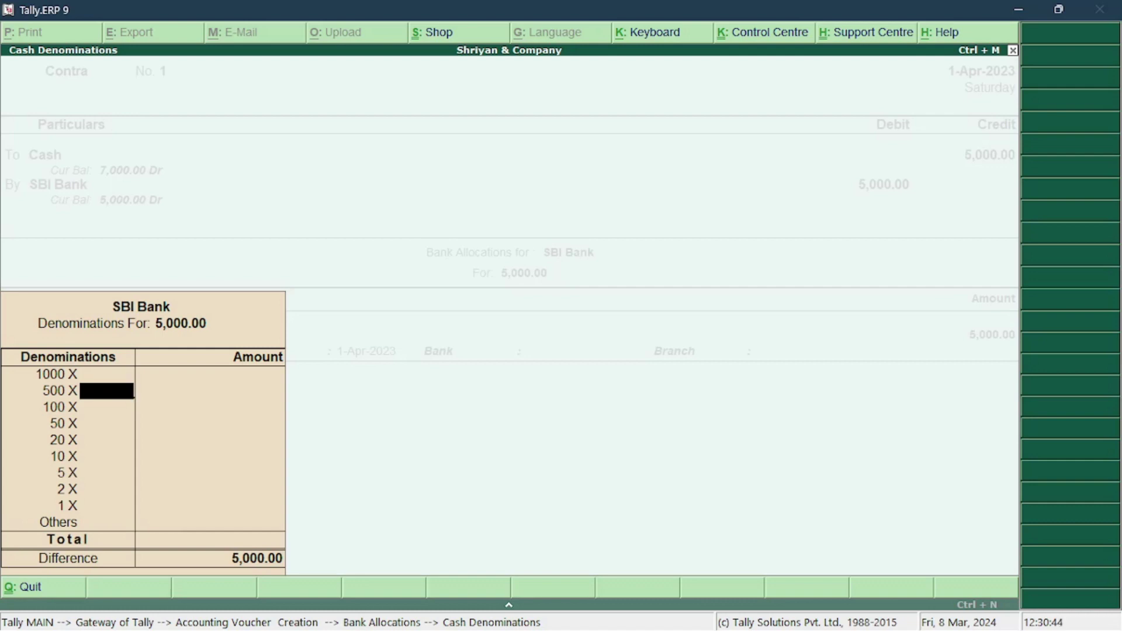
{"action": "type", "text": "10"}
{"action": "key", "text": "Return"}
{"action": "key", "text": "Return"}
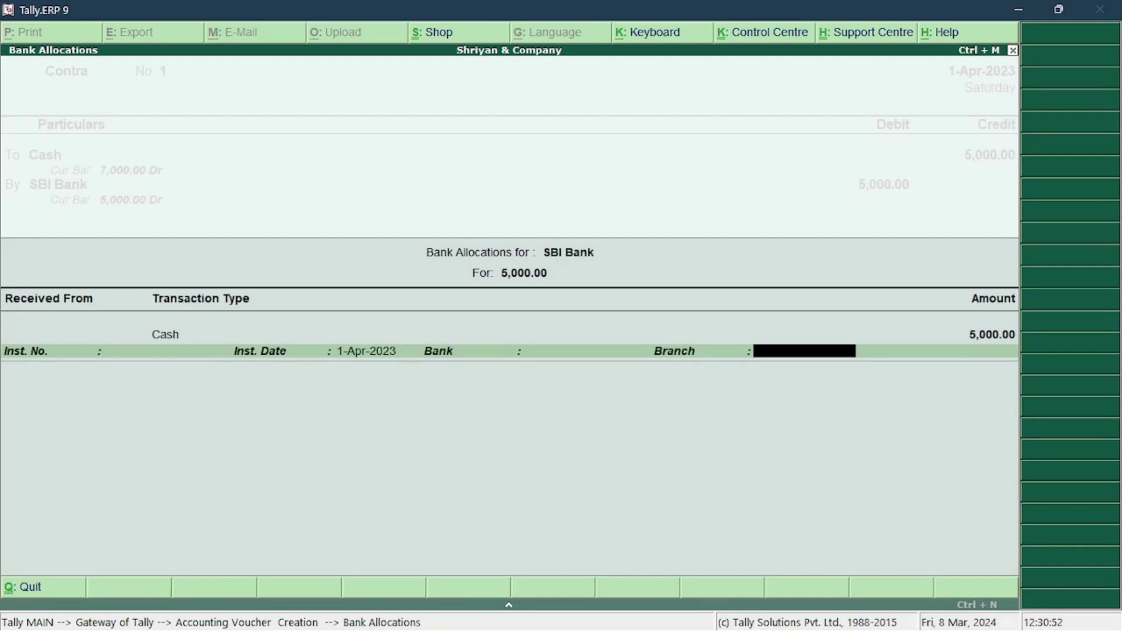
{"action": "key", "text": "Return"}
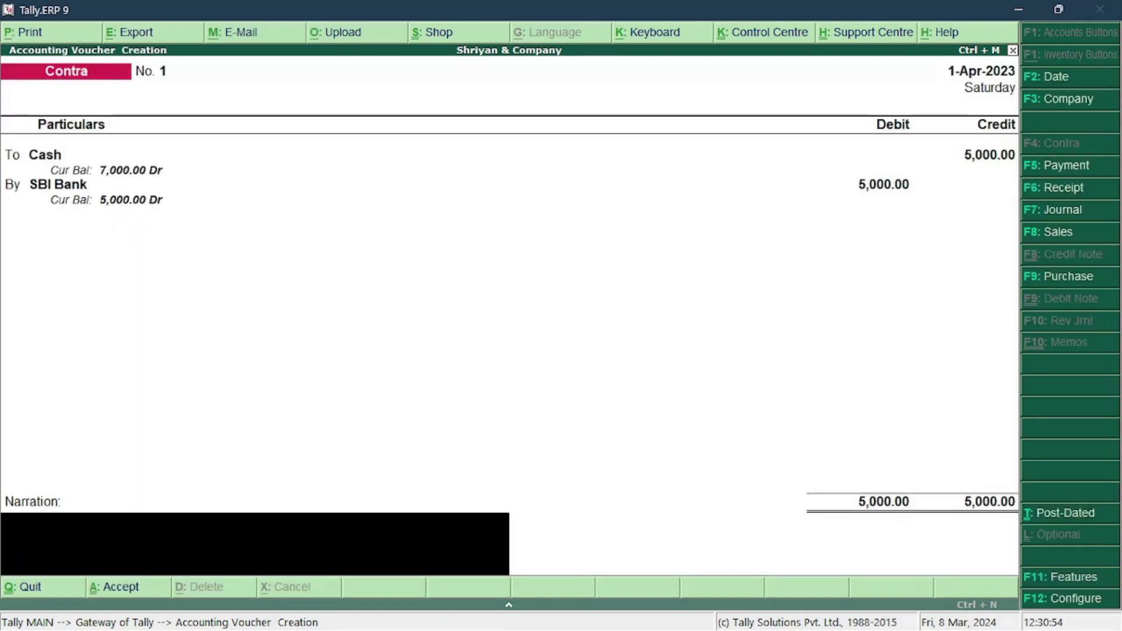
{"action": "key", "text": "Return"}
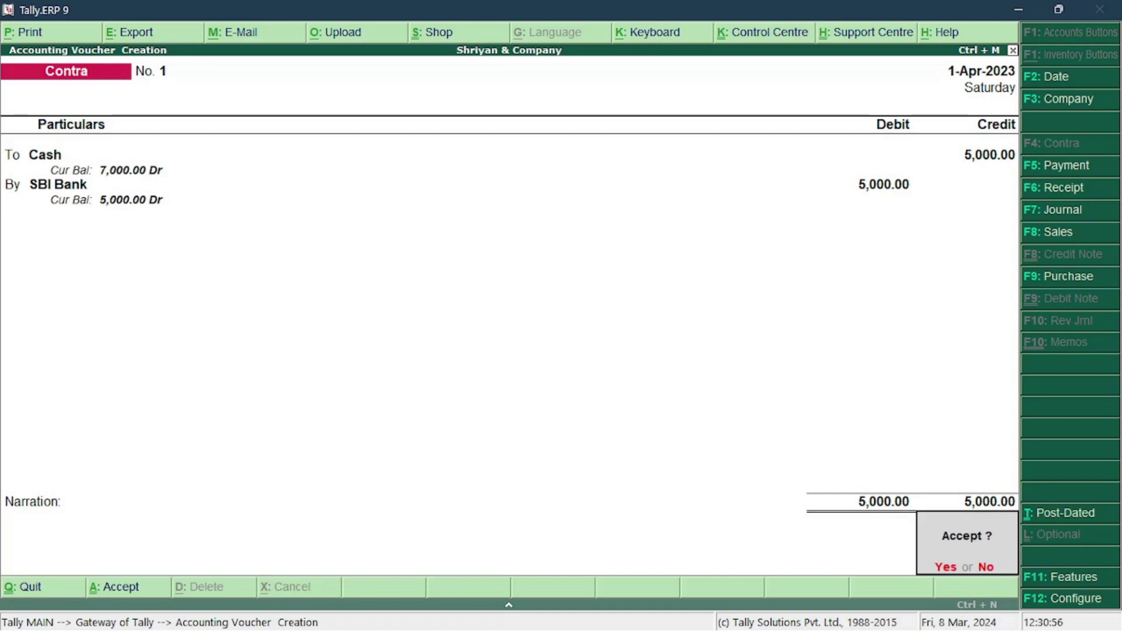
{"action": "key", "text": "Return"}
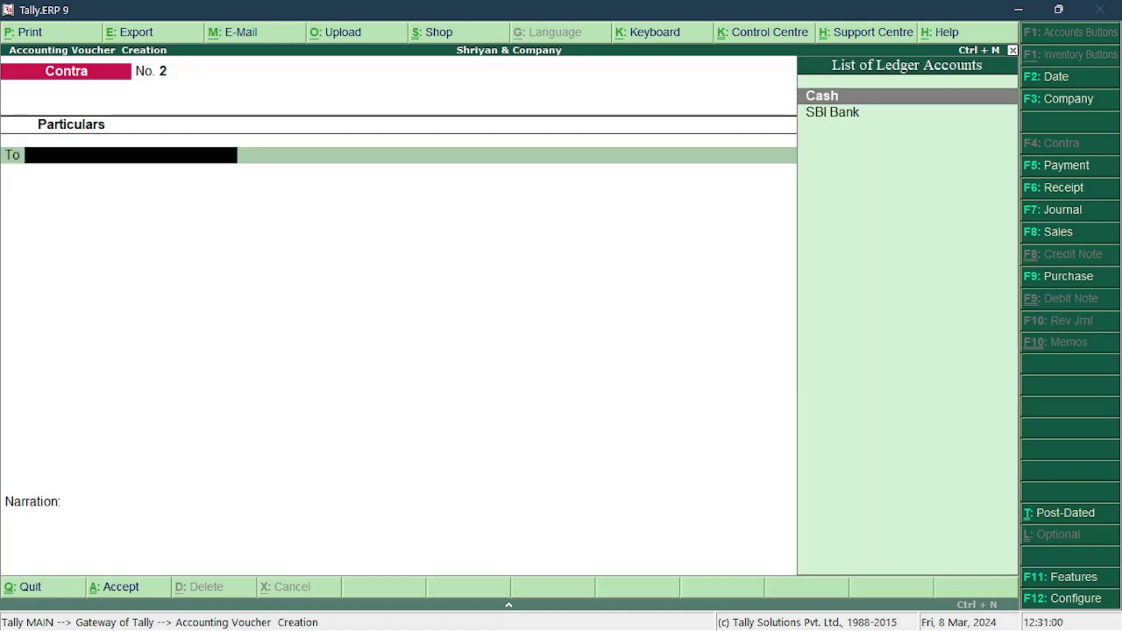
Check the goods purchased by cheque in the exercise image and start a purchase voucher crediting SBI Bank 4,000.
{"action": "left_click", "coordinate": [739, 609]}
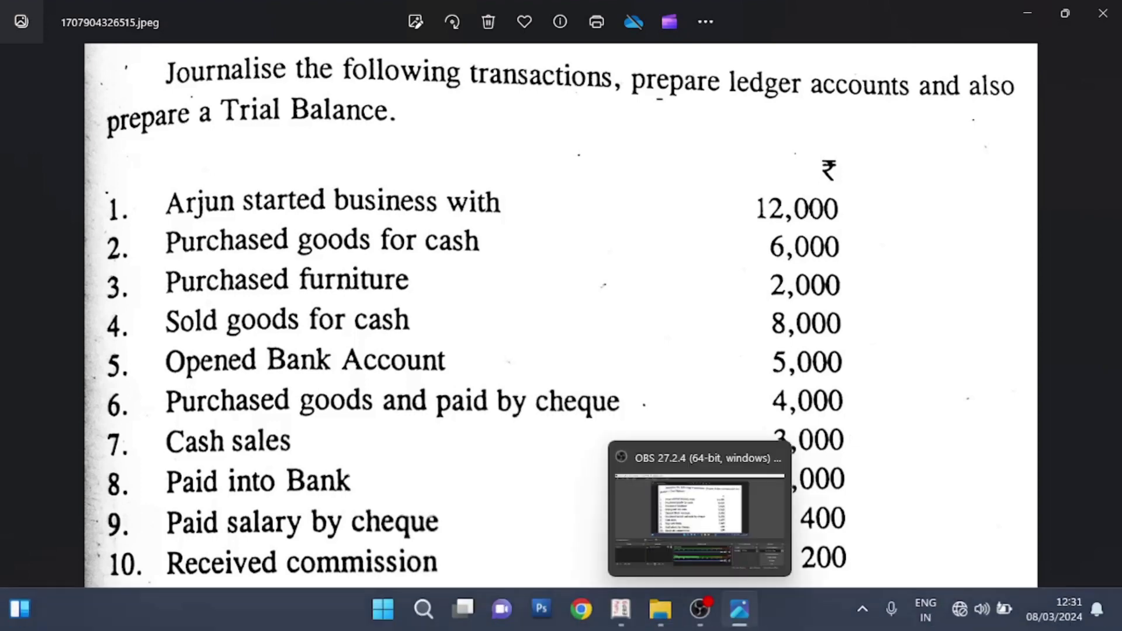
{"action": "left_click", "coordinate": [621, 609]}
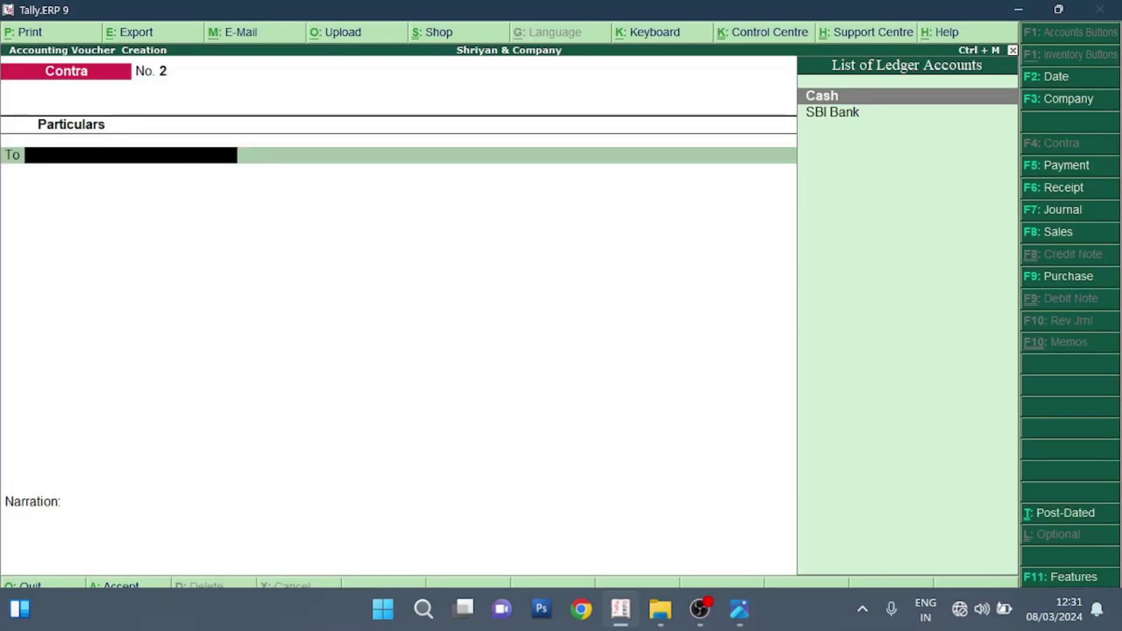
{"action": "key", "text": "F9"}
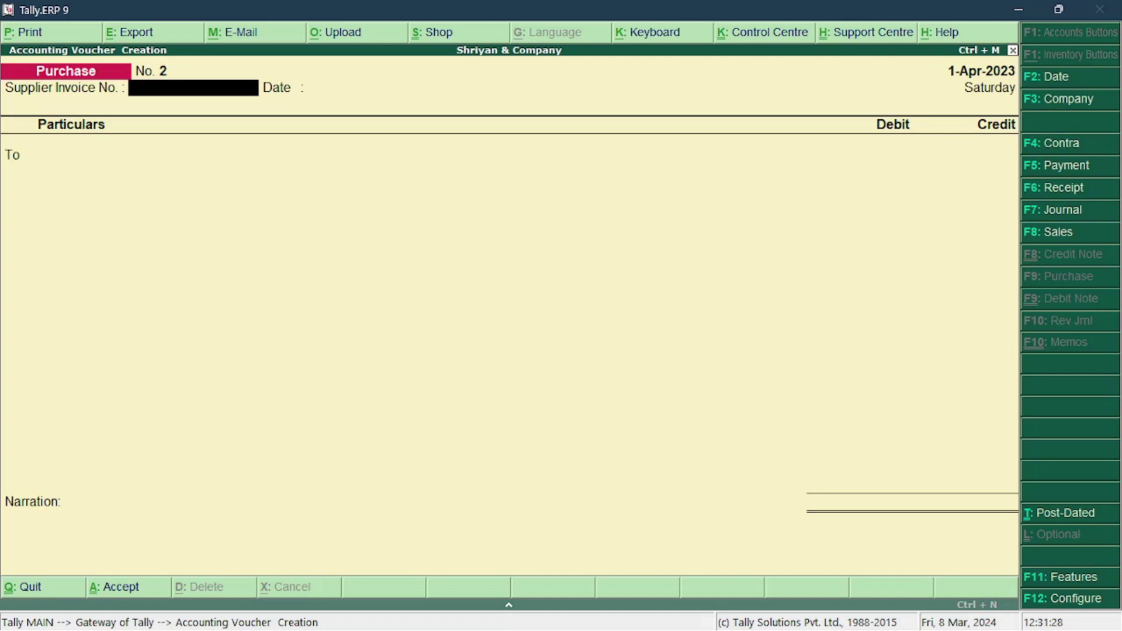
{"action": "key", "text": "Return"}
{"action": "key", "text": "Return"}
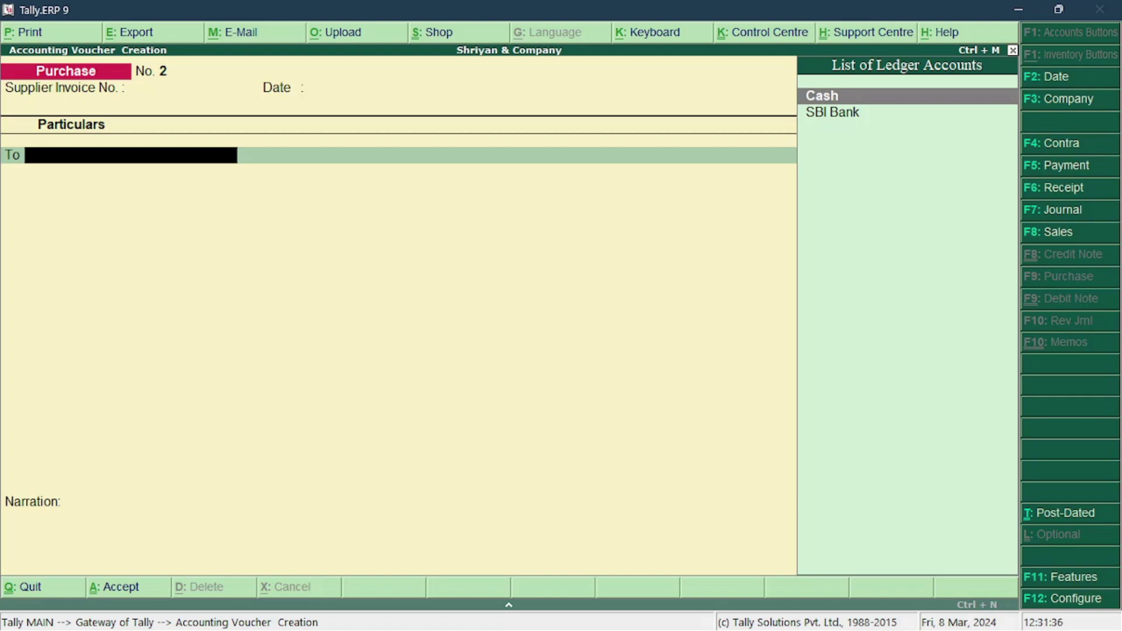
{"action": "key", "text": "Down"}
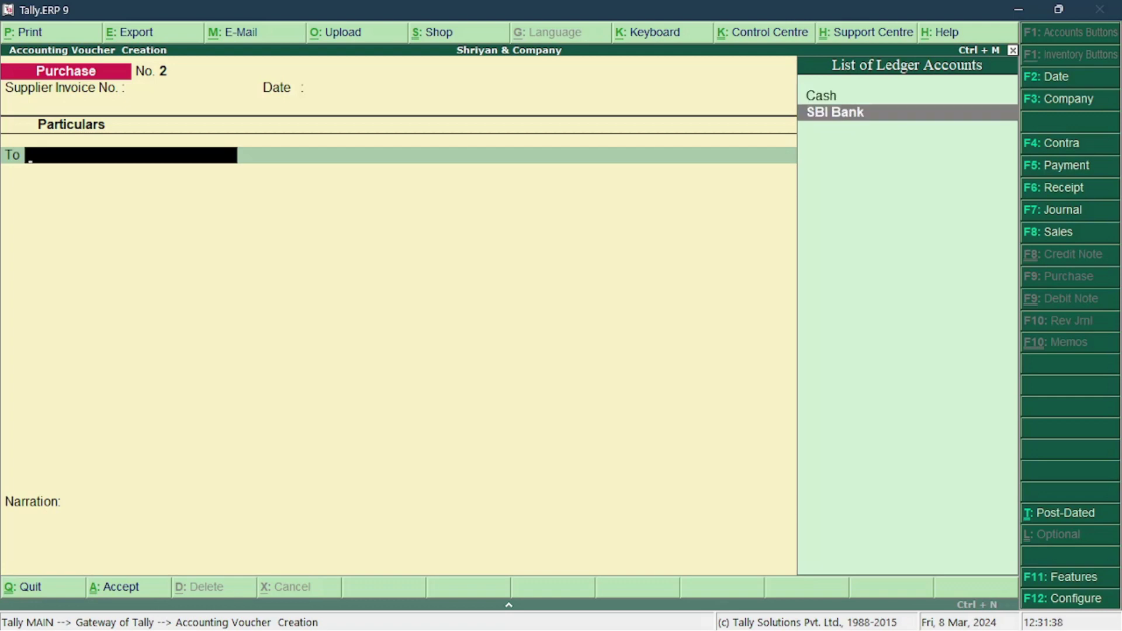
{"action": "key", "text": "Return"}
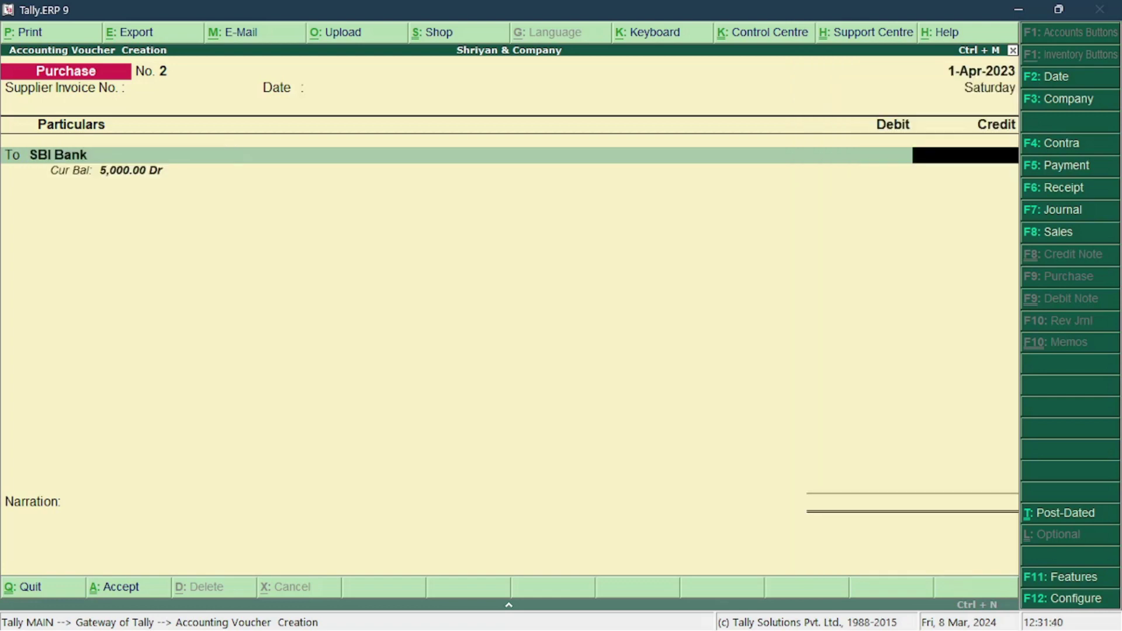
{"action": "type", "text": "4000"}
{"action": "left_click", "coordinate": [739, 608]}
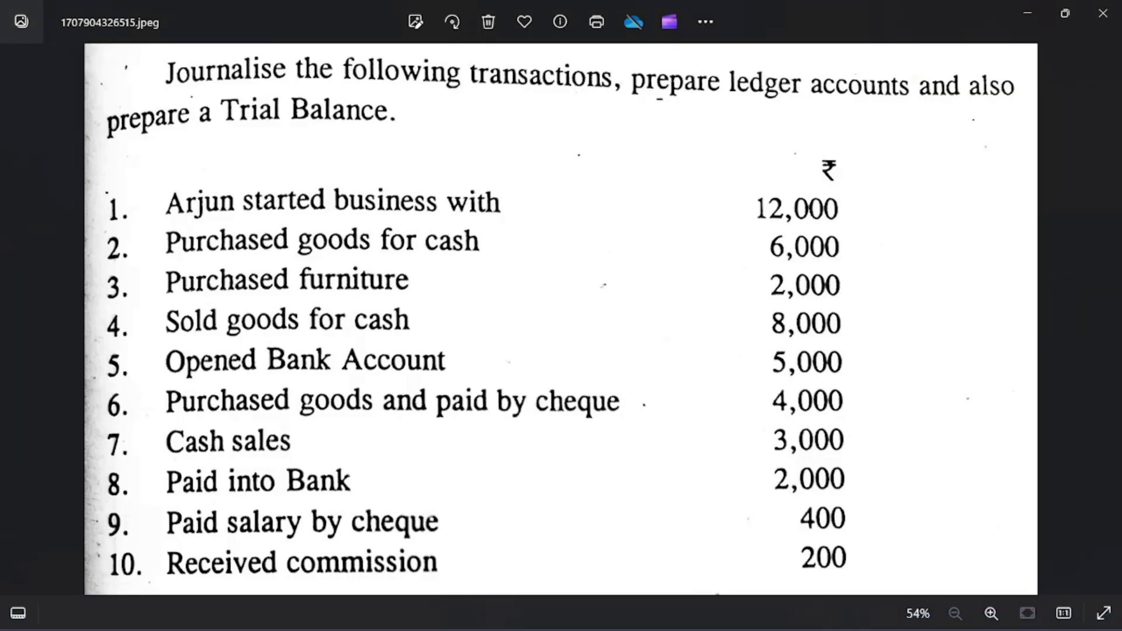
{"action": "mouse_move", "coordinate": [660, 628]}
{"action": "left_click", "coordinate": [621, 609]}
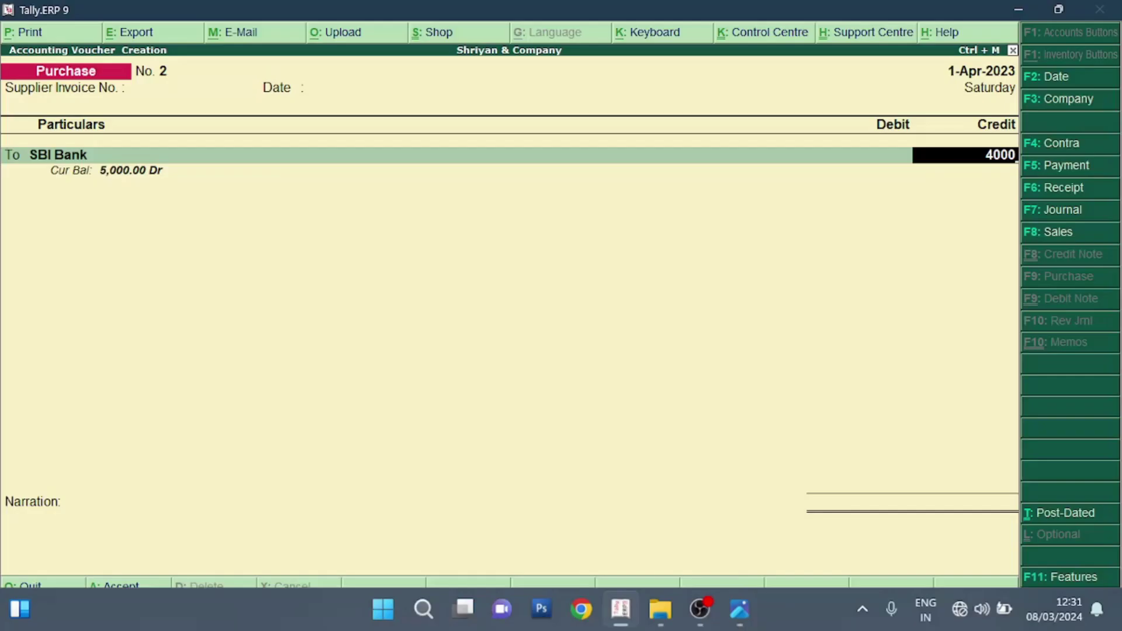
{"action": "key", "text": "Return"}
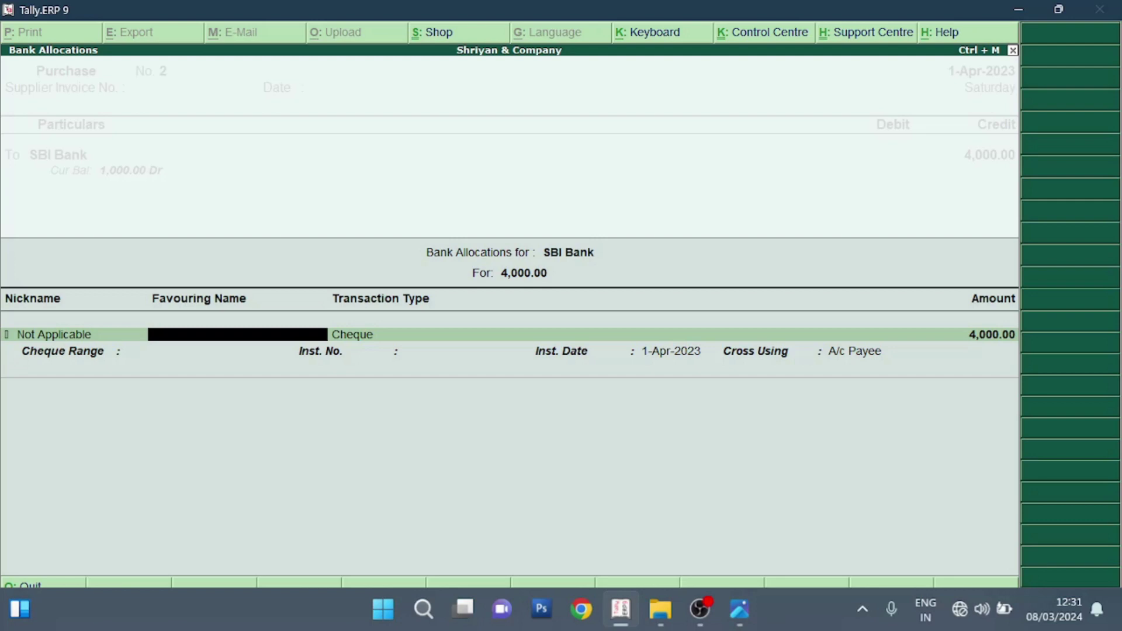
Allocate the SBI Bank payment as a Cheque for 4,000 crossed A/c Payee, leaving the favouring name and instrument number blank.
{"action": "key", "text": "Return"}
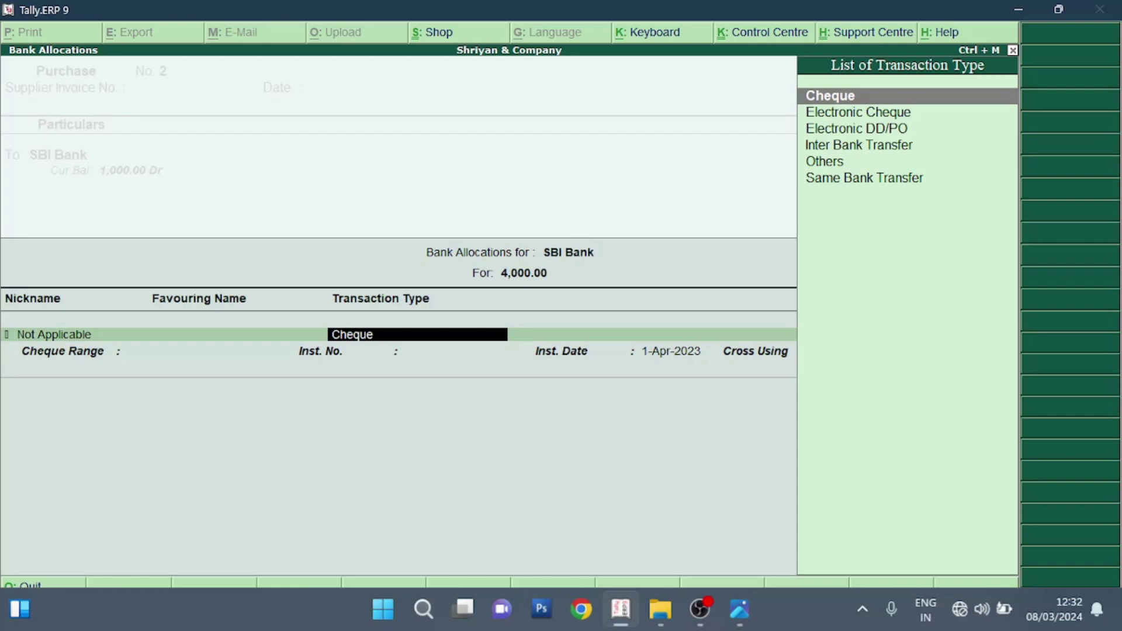
{"action": "key", "text": "Return"}
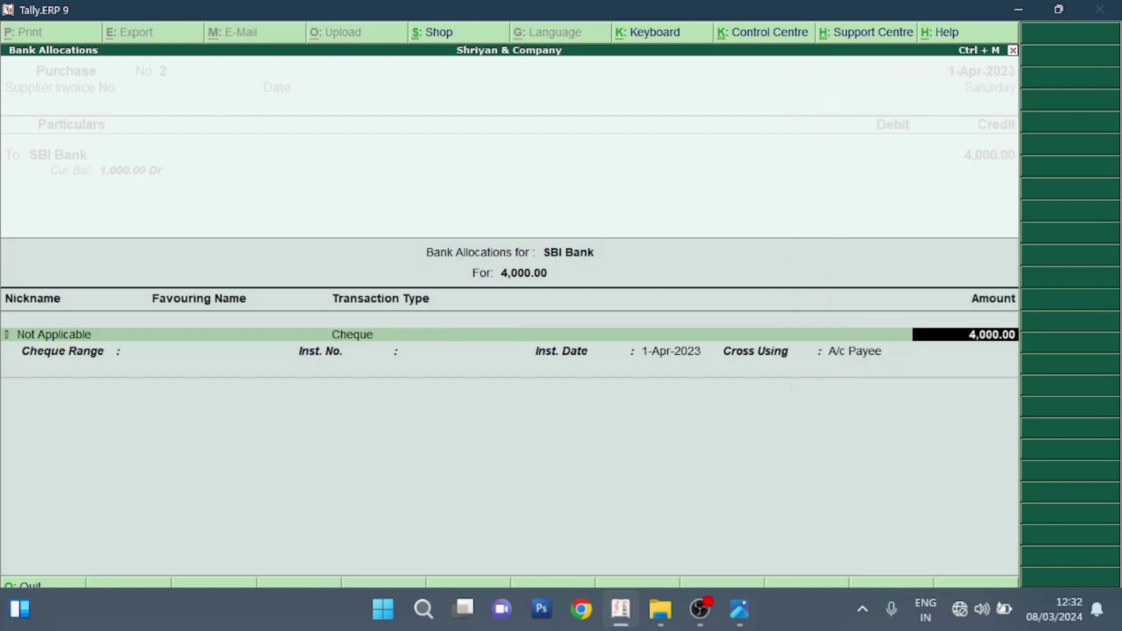
{"action": "key", "text": "Return"}
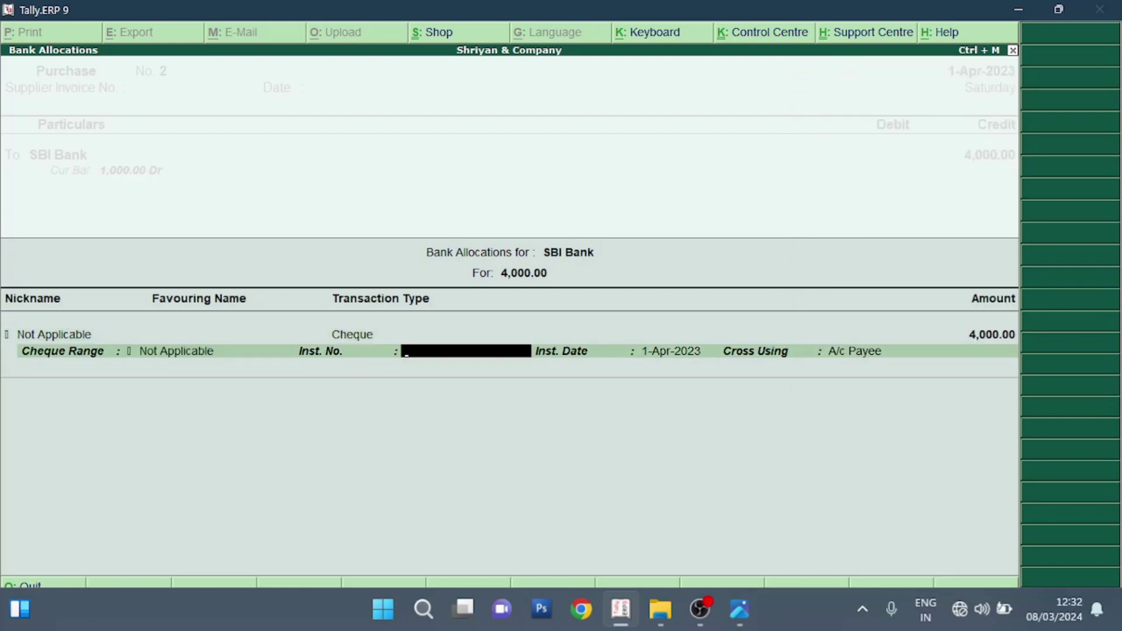
{"action": "key", "text": "Return"}
{"action": "key", "text": "Return"}
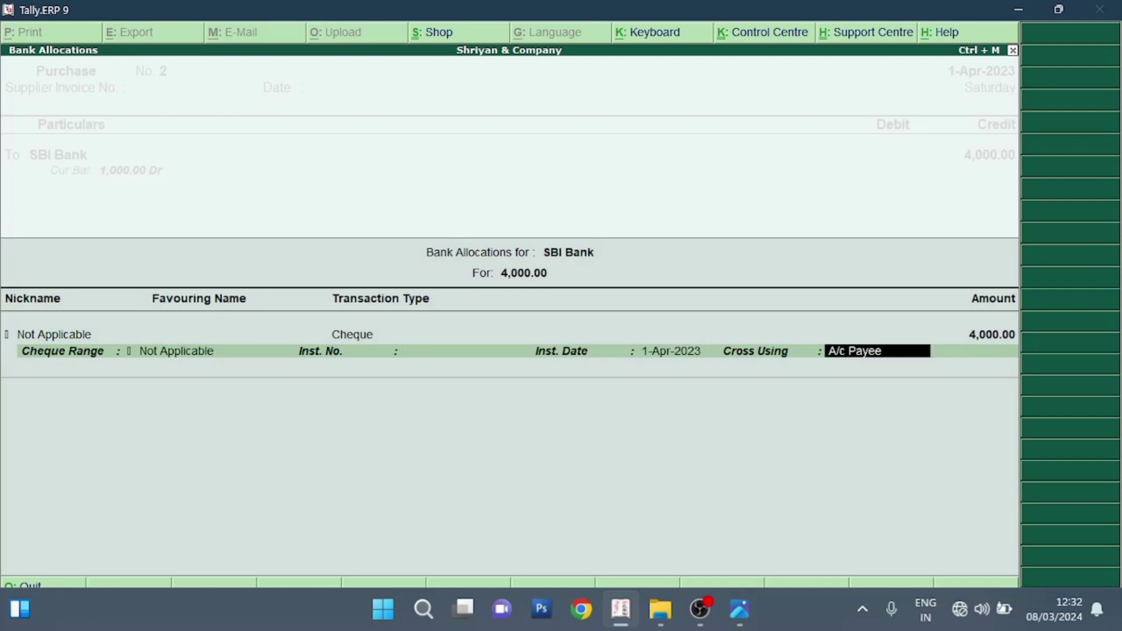
{"action": "key", "text": "Return"}
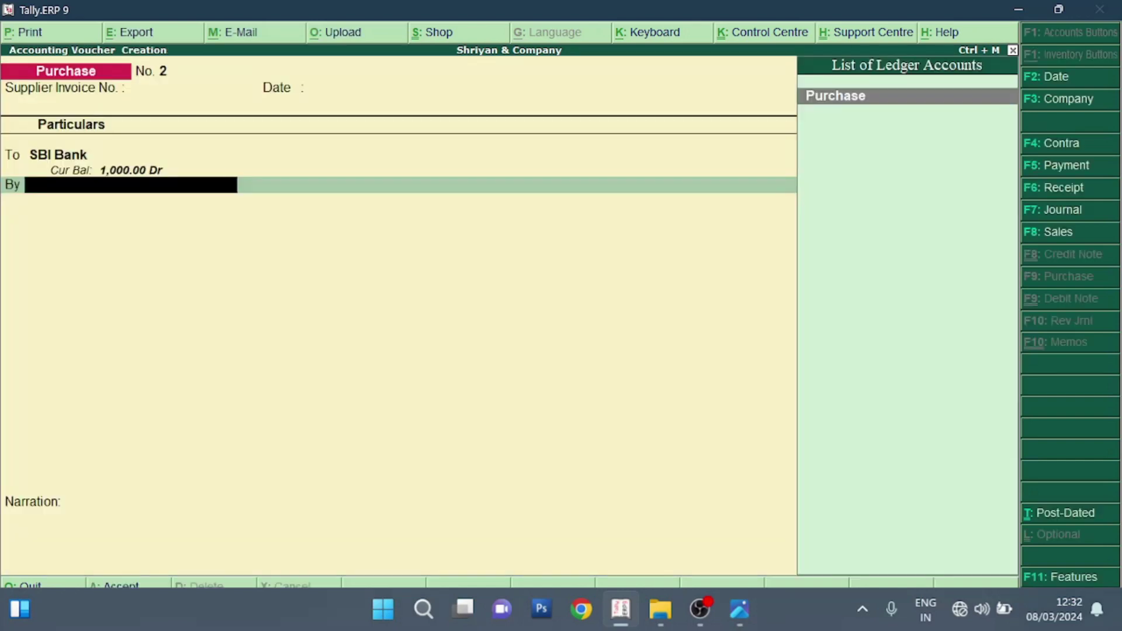
Debit the Purchase ledger 4,000 and save the purchase voucher without a narration.
{"action": "key", "text": "Return"}
{"action": "key", "text": "Return"}
{"action": "key", "text": "Return"}
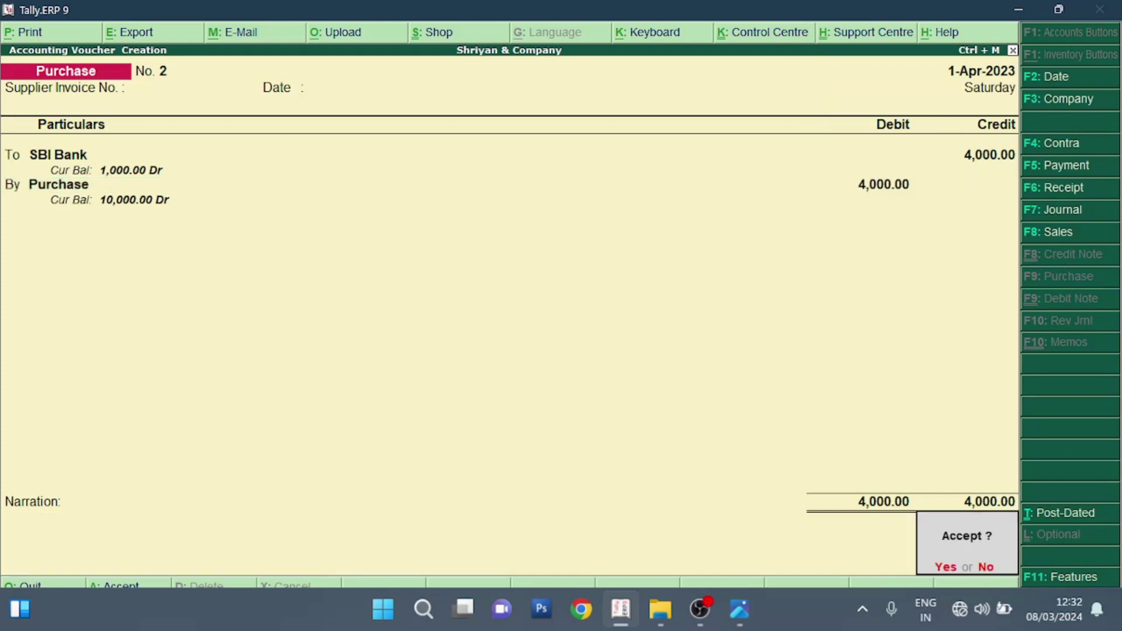
{"action": "key", "text": "Return"}
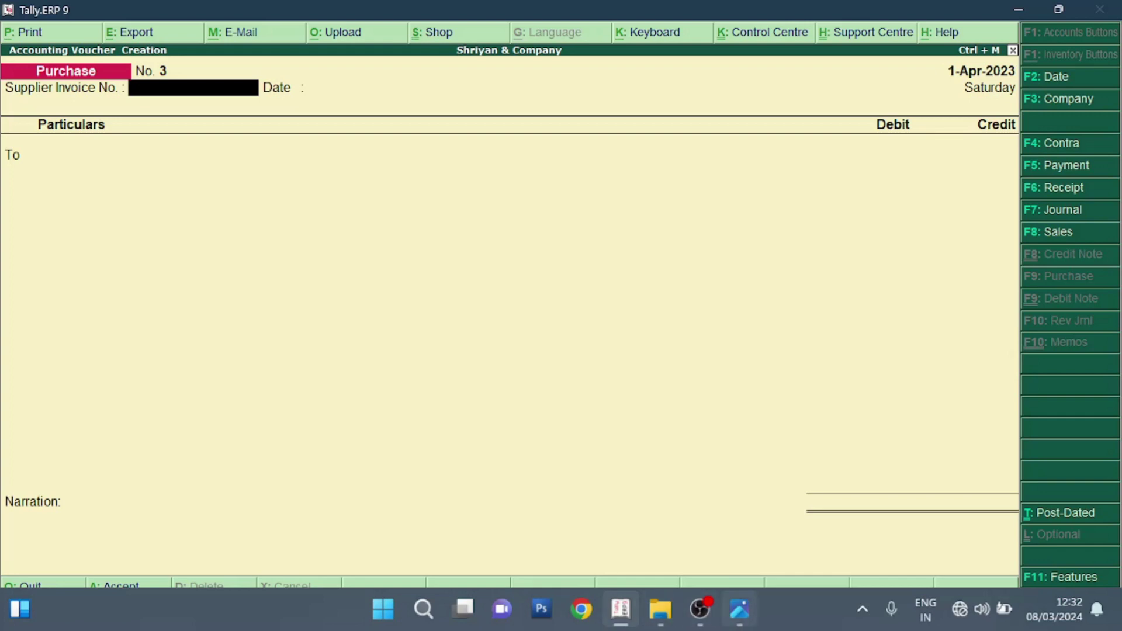
Check the cash sales entry in the exercise image and start a sales voucher debiting Cash 3,000.
{"action": "mouse_move", "coordinate": [740, 609]}
{"action": "left_click", "coordinate": [739, 515]}
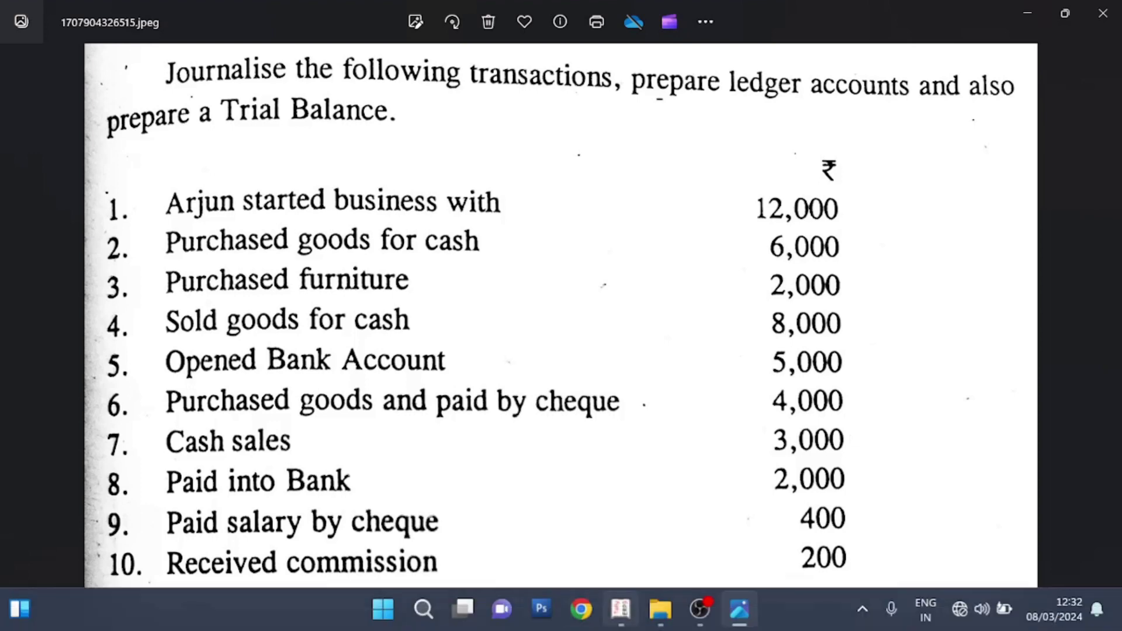
{"action": "left_click", "coordinate": [621, 609]}
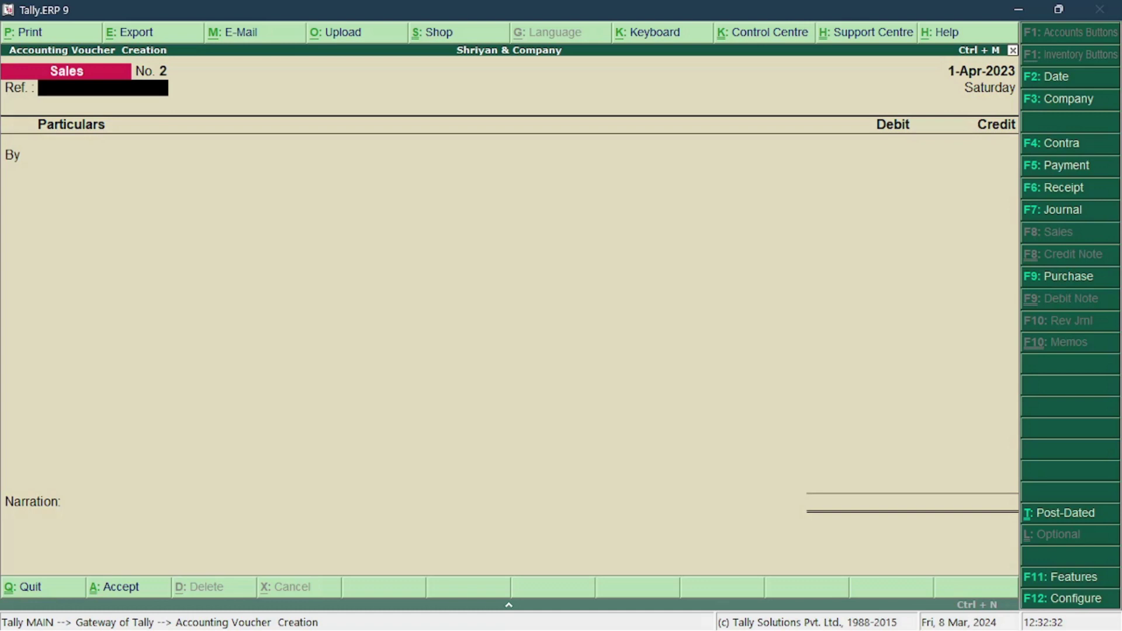
{"action": "key", "text": "Return"}
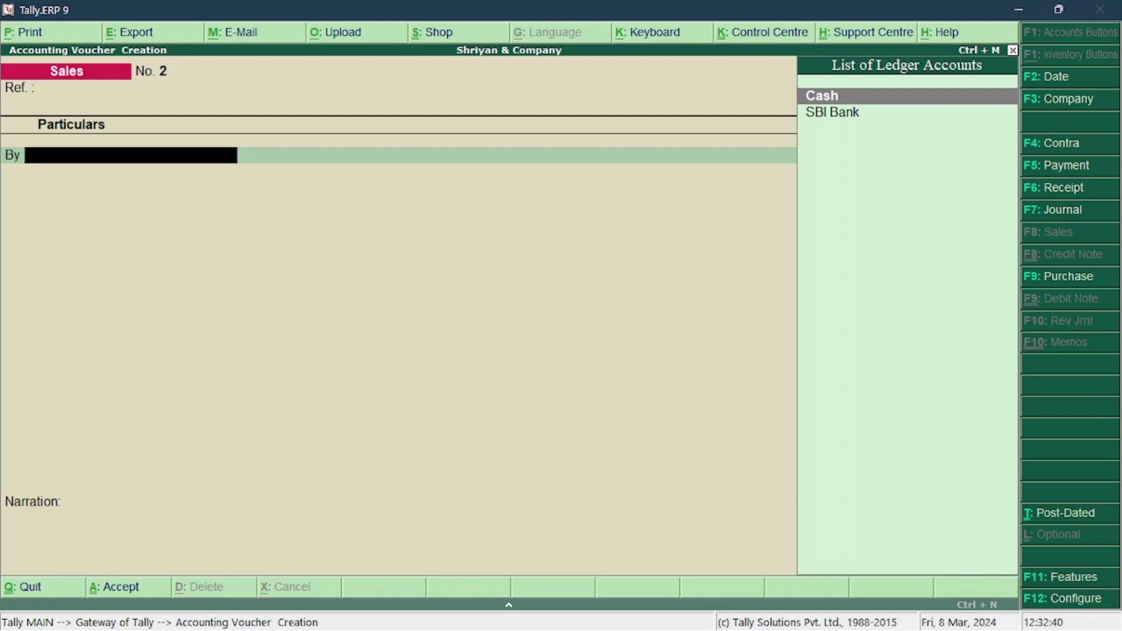
{"action": "mouse_move", "coordinate": [1063, 628]}
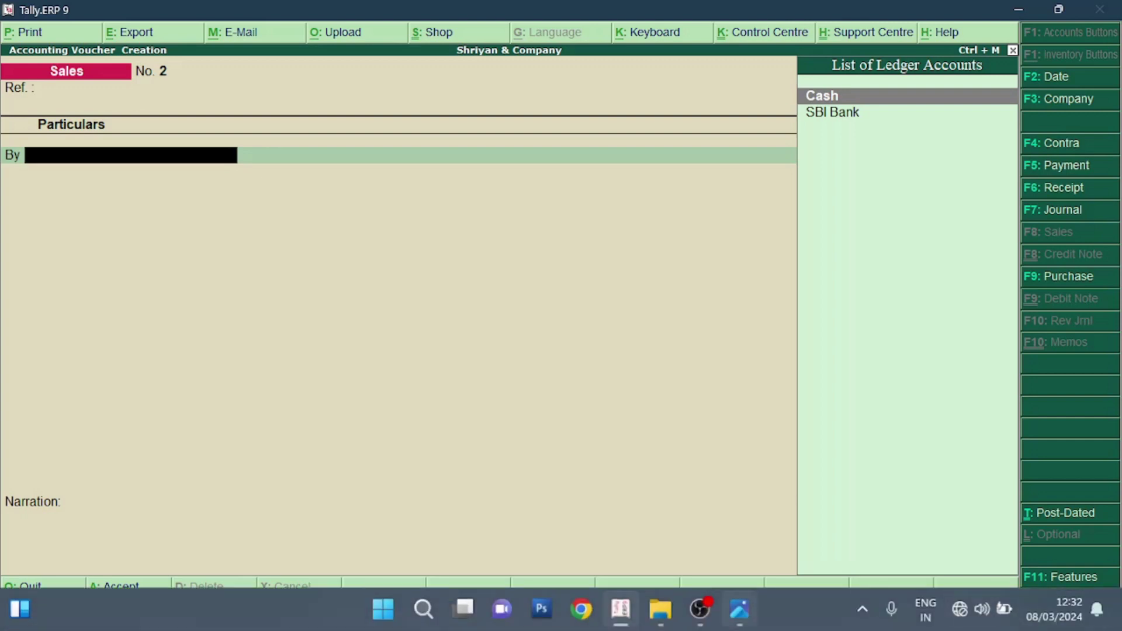
{"action": "left_click", "coordinate": [739, 609]}
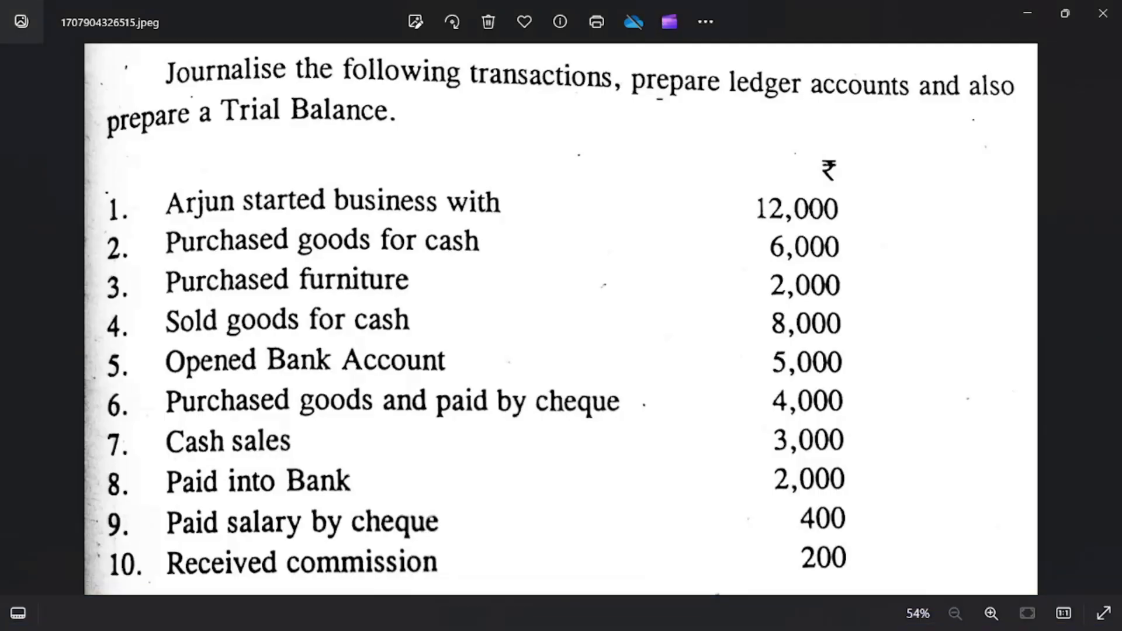
{"action": "mouse_move", "coordinate": [660, 627]}
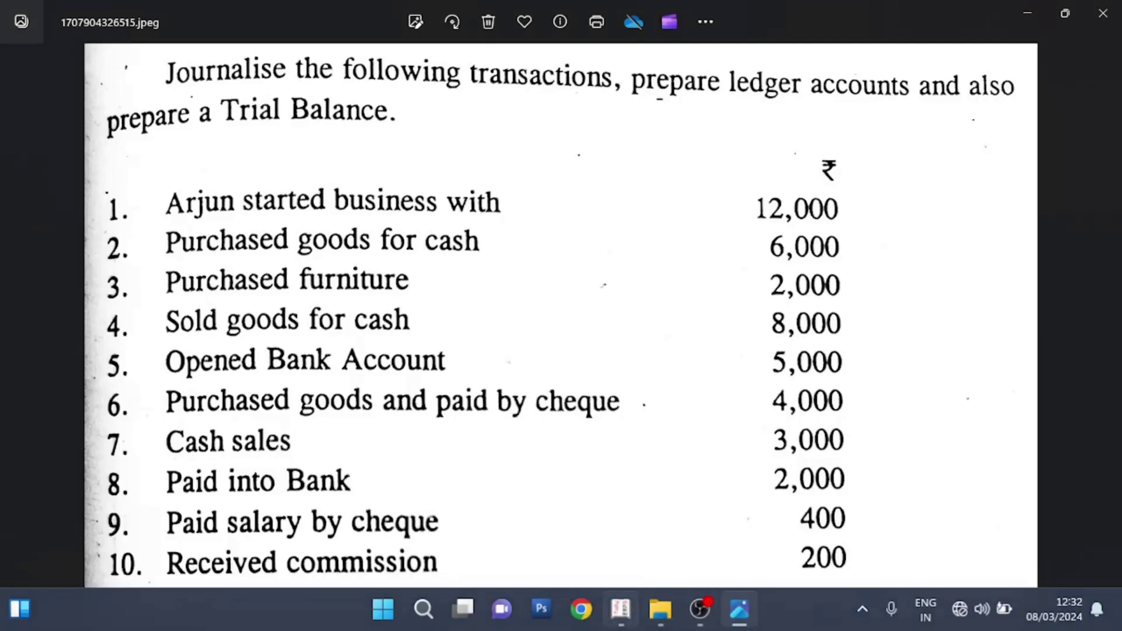
{"action": "left_click", "coordinate": [621, 609]}
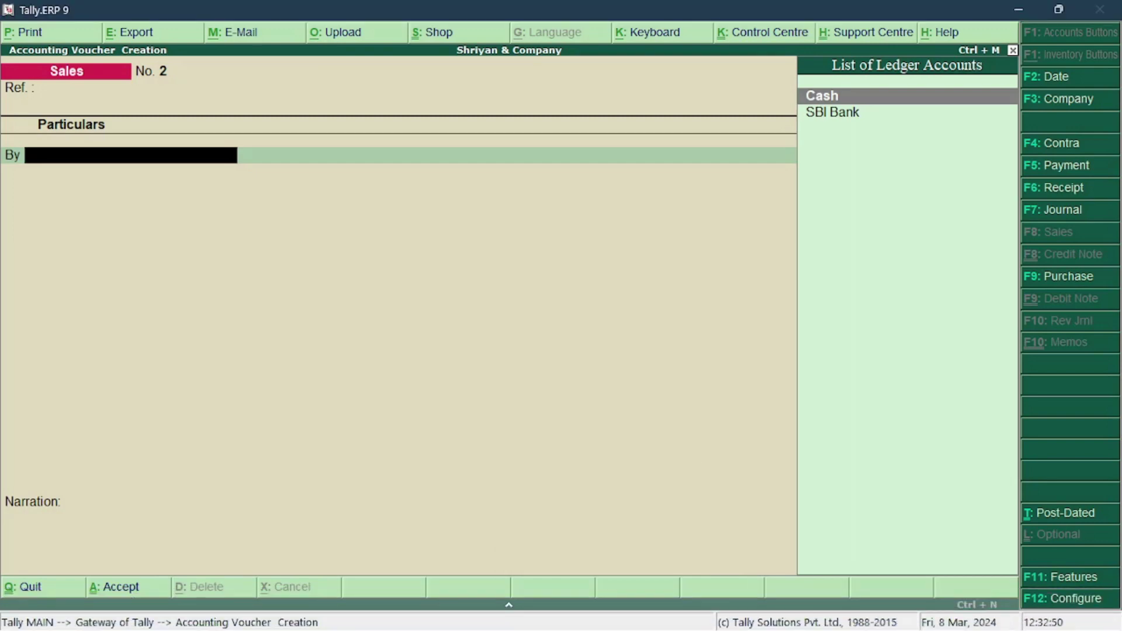
{"action": "key", "text": "Return"}
{"action": "type", "text": "3000"}
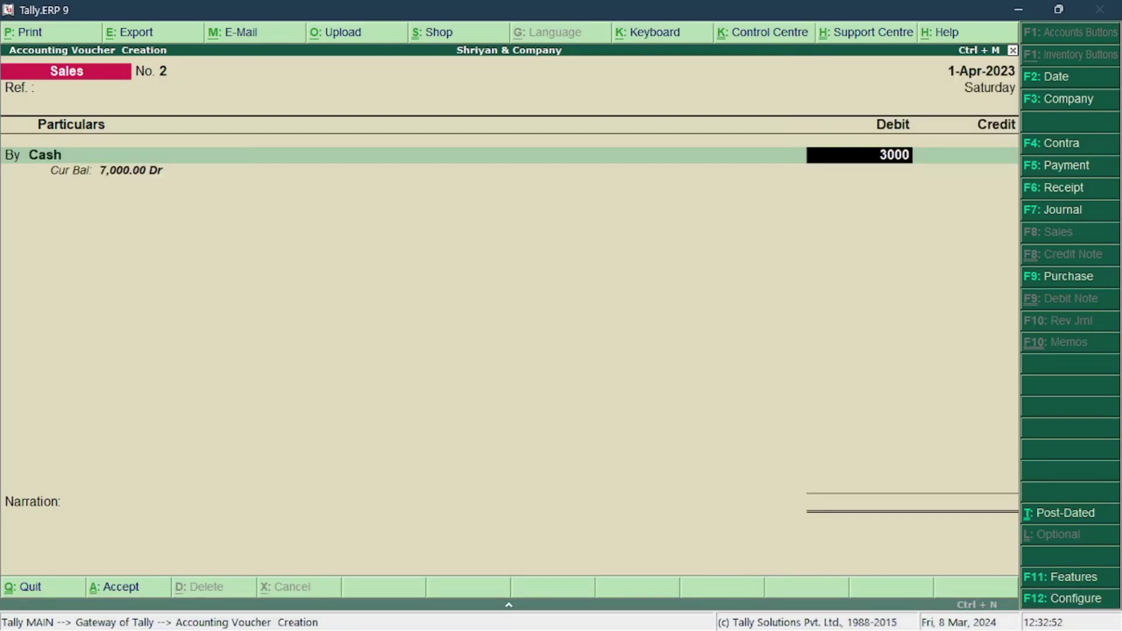
{"action": "key", "text": "Return"}
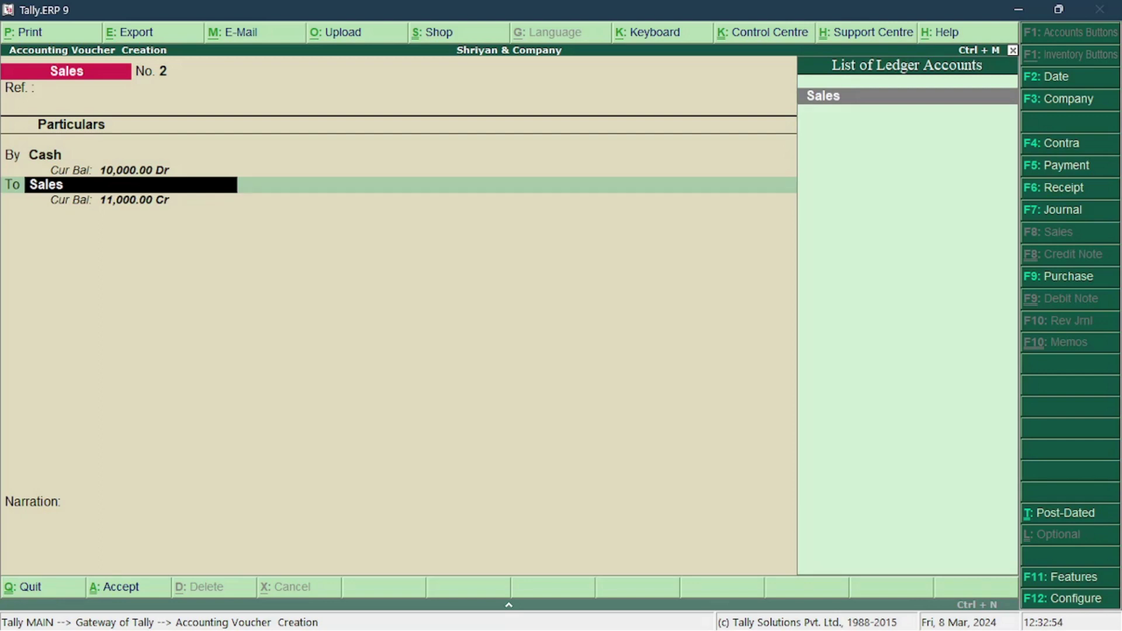
Credit the Sales ledger 3,000 and save the sales voucher without a narration.
{"action": "key", "text": "Return"}
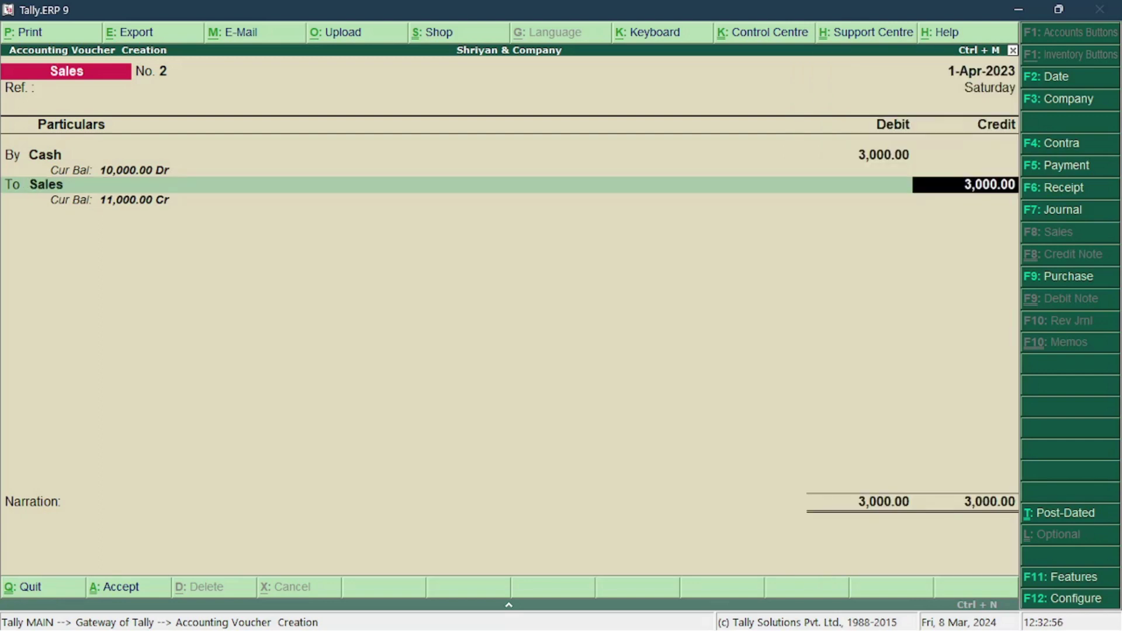
{"action": "key", "text": "Return"}
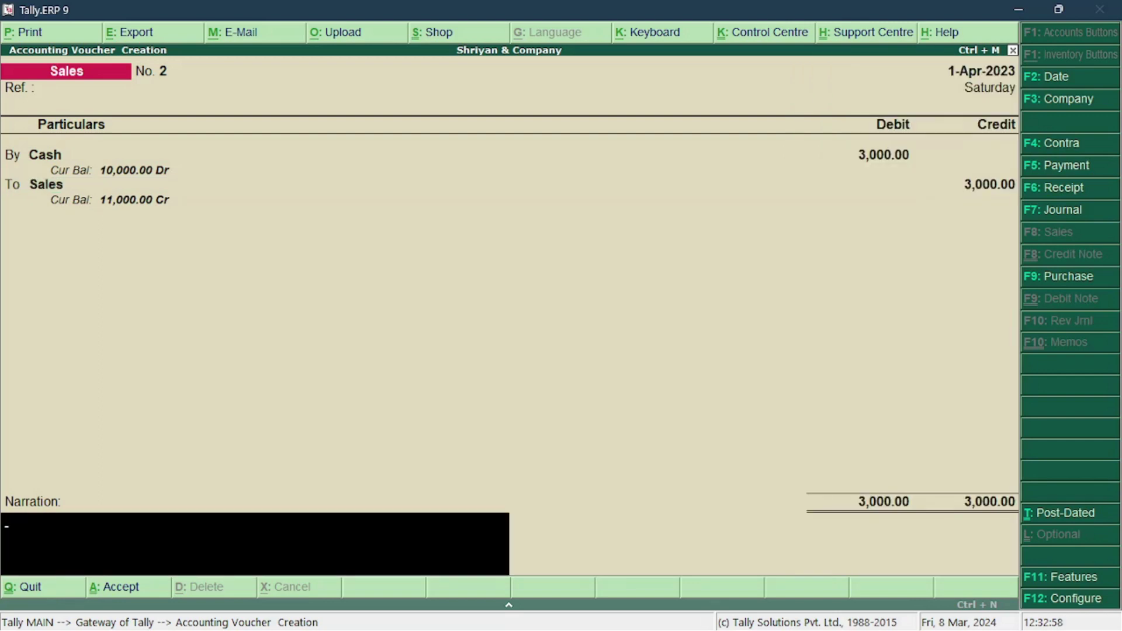
{"action": "key", "text": "Return"}
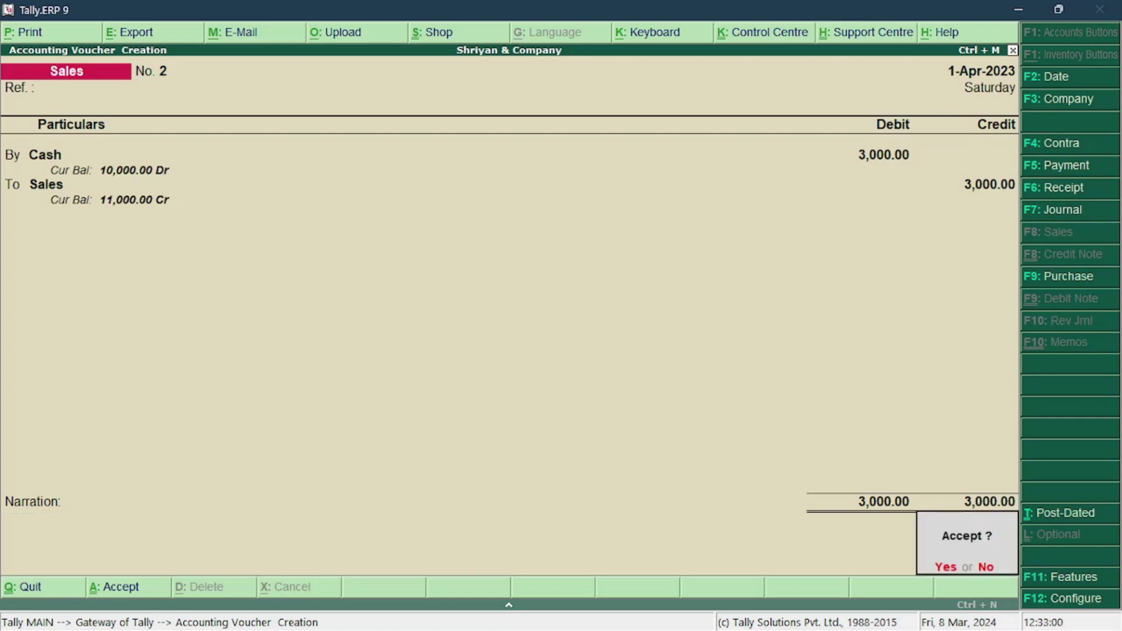
{"action": "key", "text": "Return"}
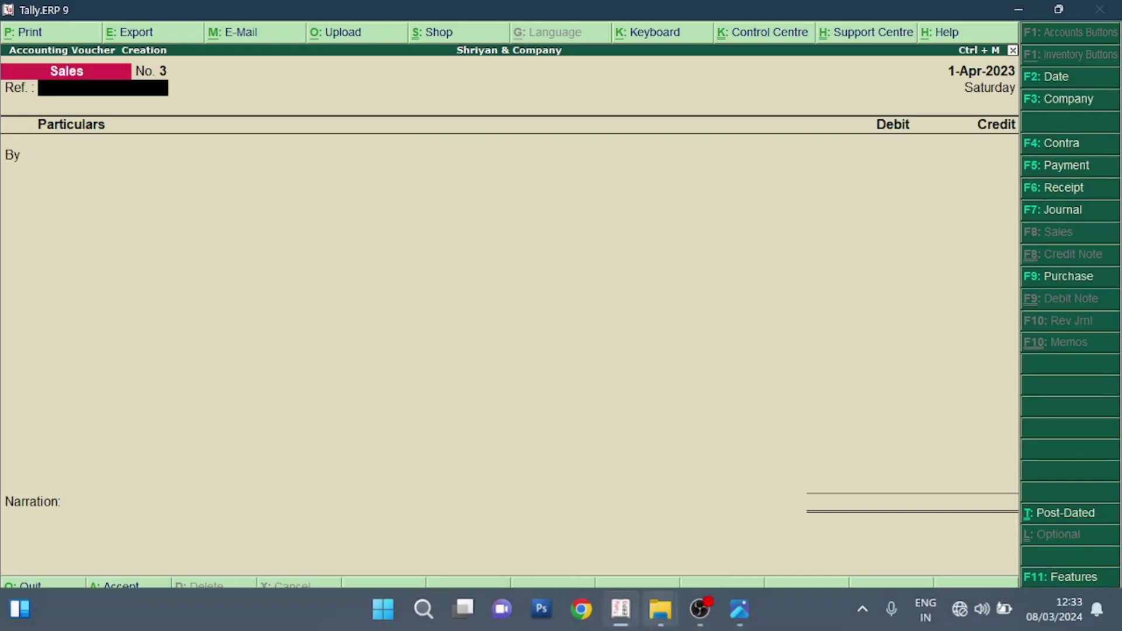
Check the paid-into-bank entry in the exercise image and start a contra voucher for it.
{"action": "left_click", "coordinate": [739, 609]}
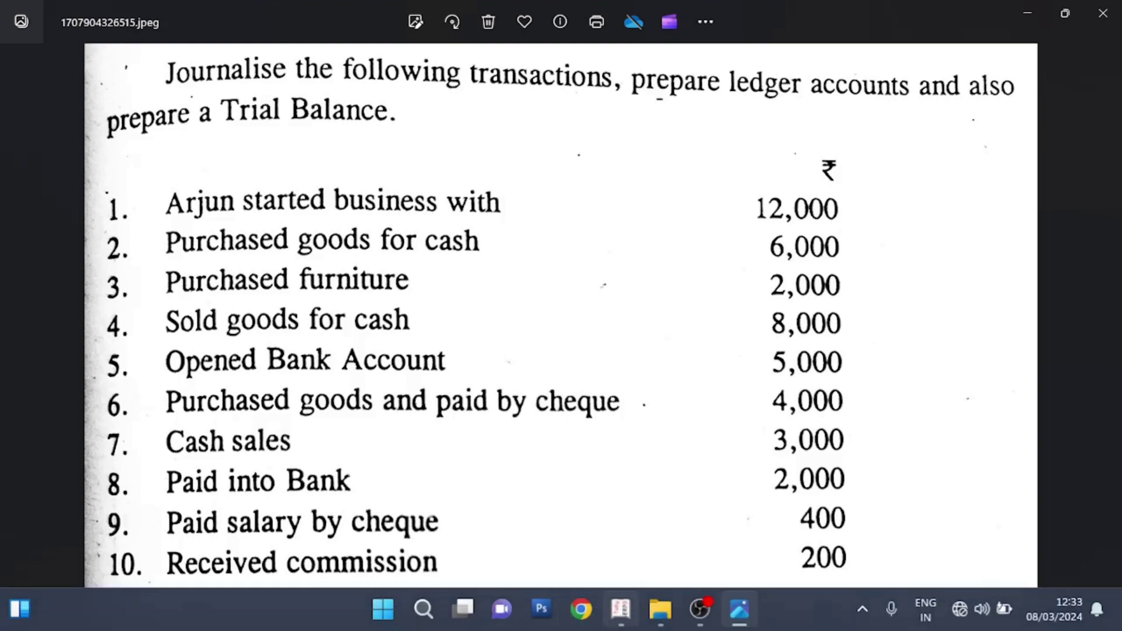
{"action": "mouse_move", "coordinate": [620, 610]}
{"action": "left_click", "coordinate": [620, 521]}
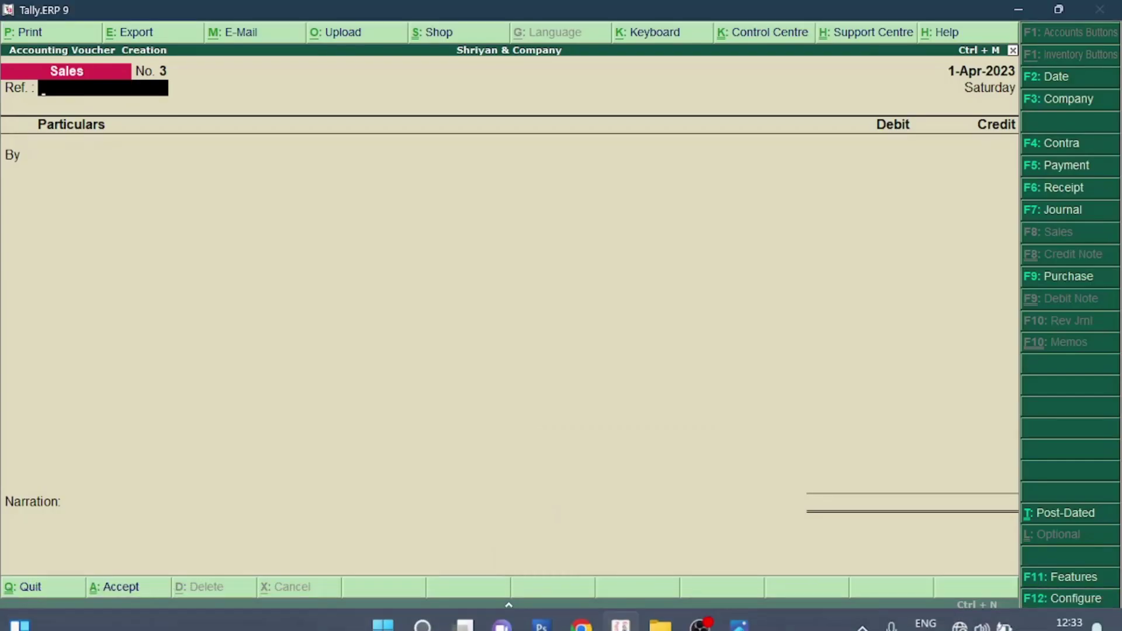
{"action": "key", "text": "F4"}
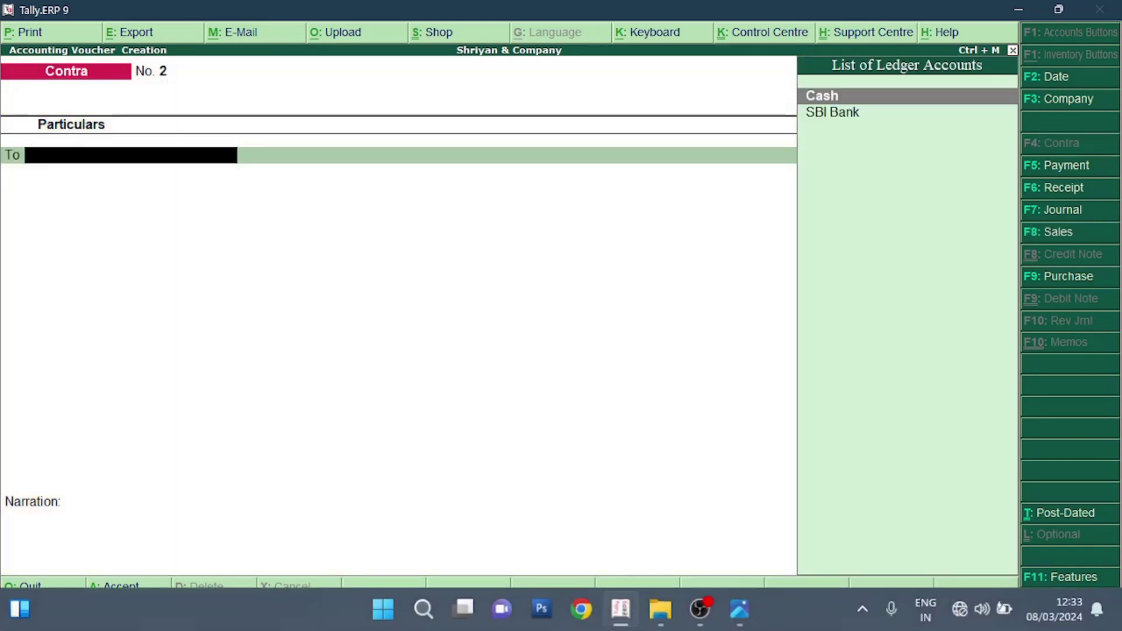
{"action": "left_click", "coordinate": [730, 526]}
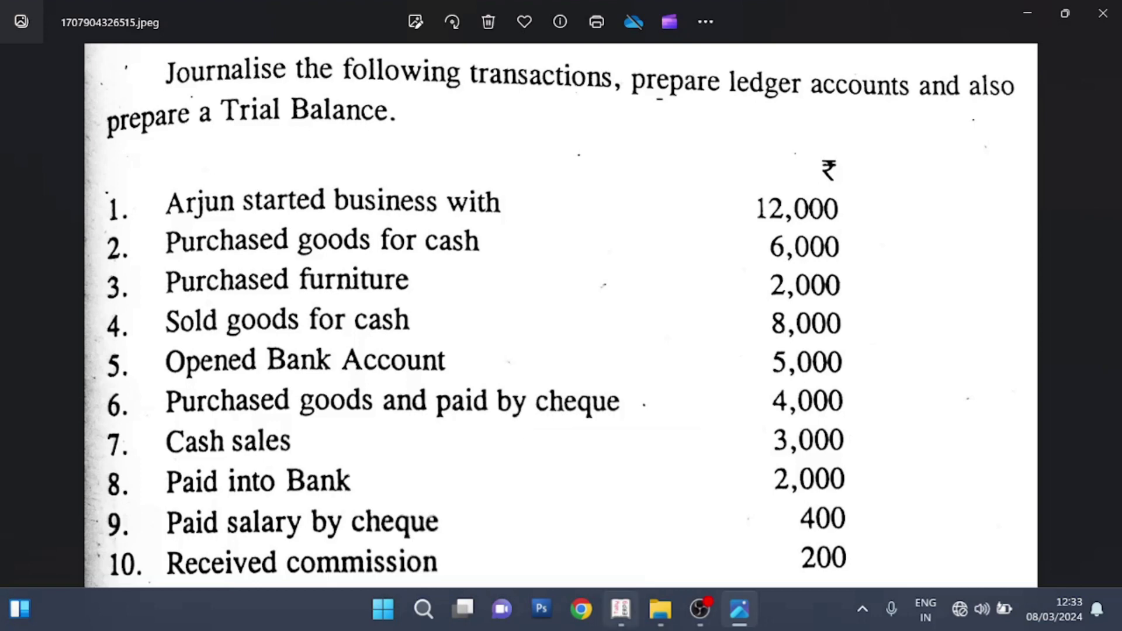
{"action": "left_click", "coordinate": [620, 609]}
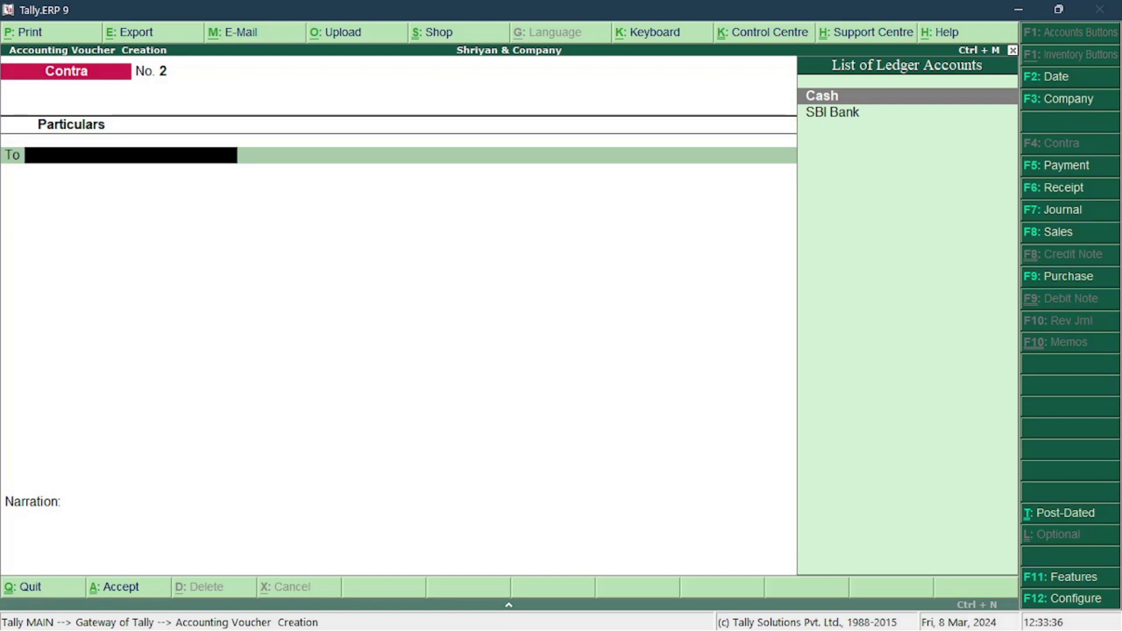
Credit Cash 2,000 and debit SBI Bank 2,000 in the contra voucher.
{"action": "key", "text": "Return"}
{"action": "type", "text": "200"}
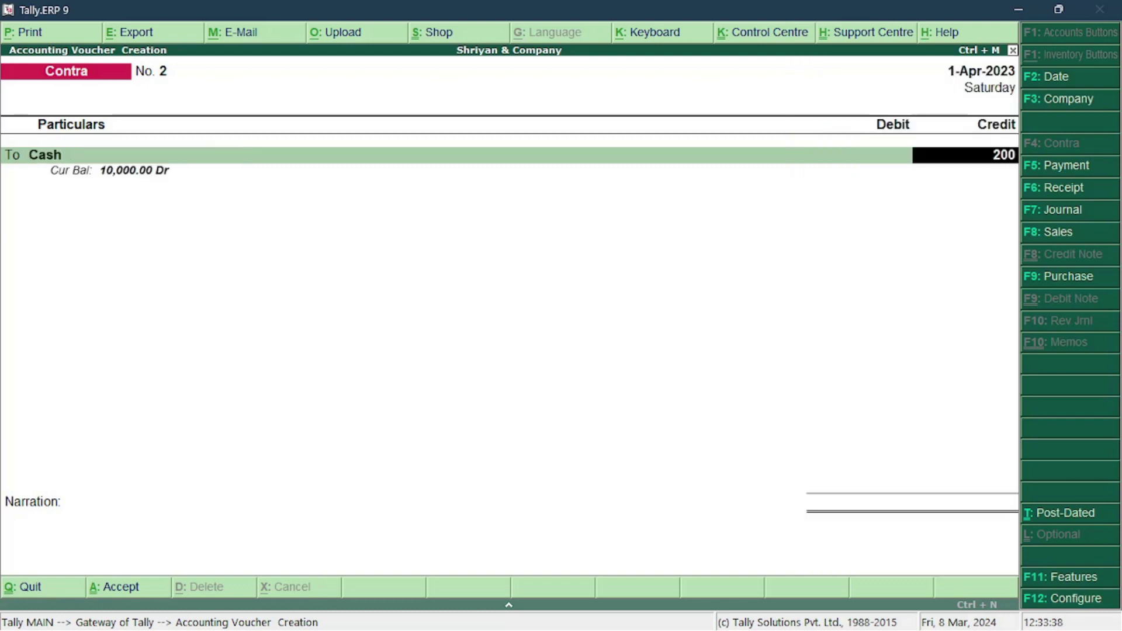
{"action": "type", "text": "0"}
{"action": "key", "text": "Return"}
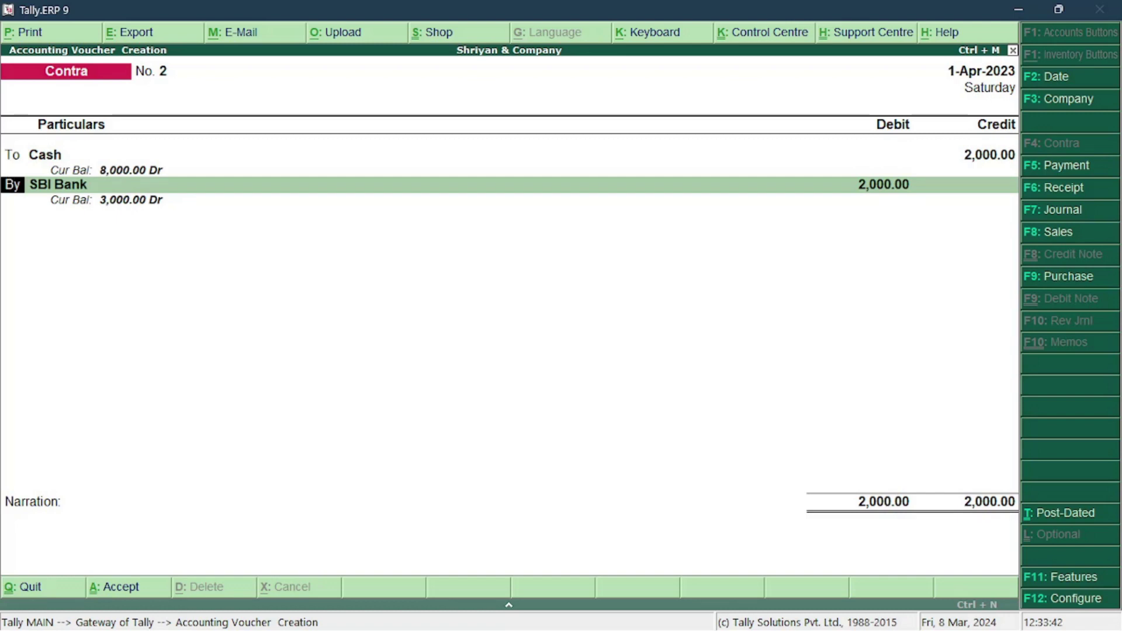
{"action": "key", "text": "Return"}
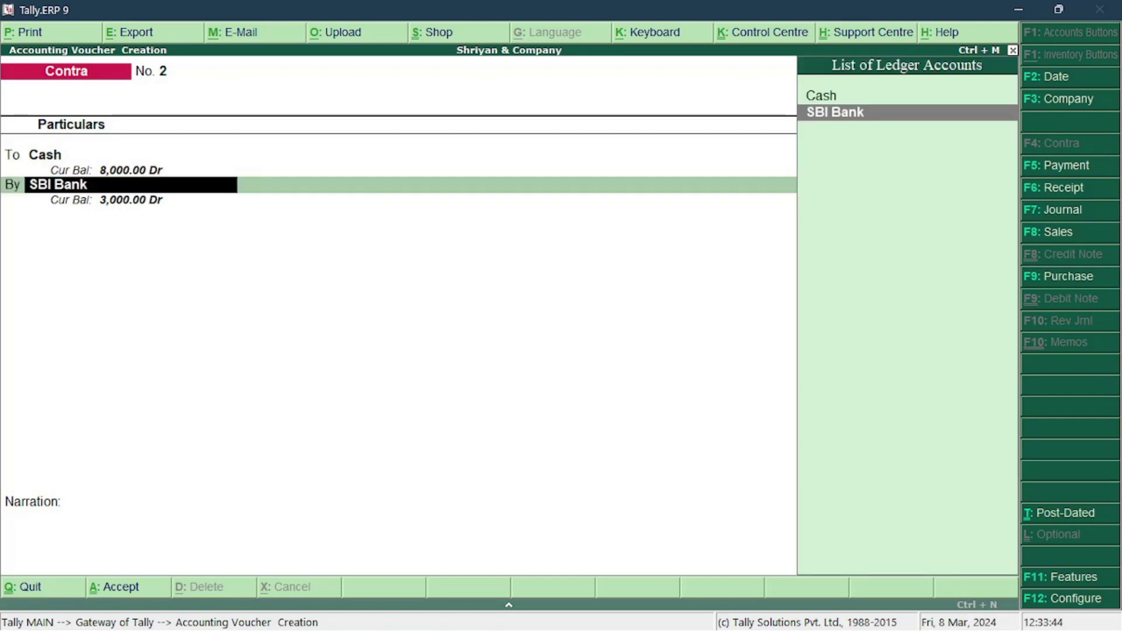
{"action": "key", "text": "Return"}
{"action": "key", "text": "Return"}
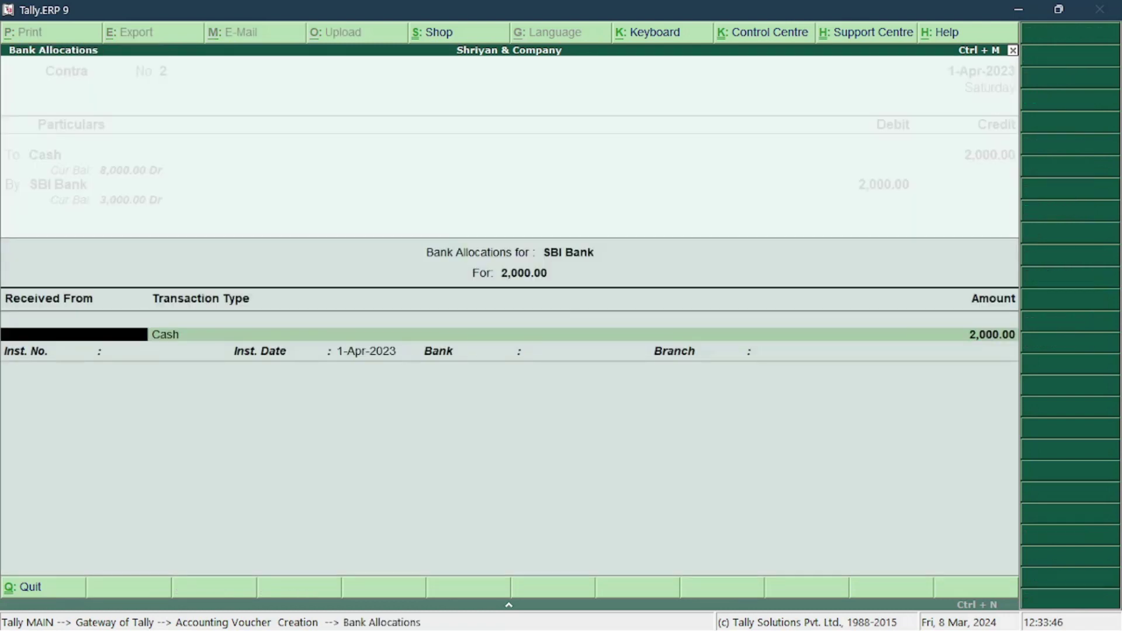
Allocate the SBI Bank deposit as Cash with four 500 notes and save the contra voucher without a narration.
{"action": "key", "text": "Return"}
{"action": "key", "text": "Return"}
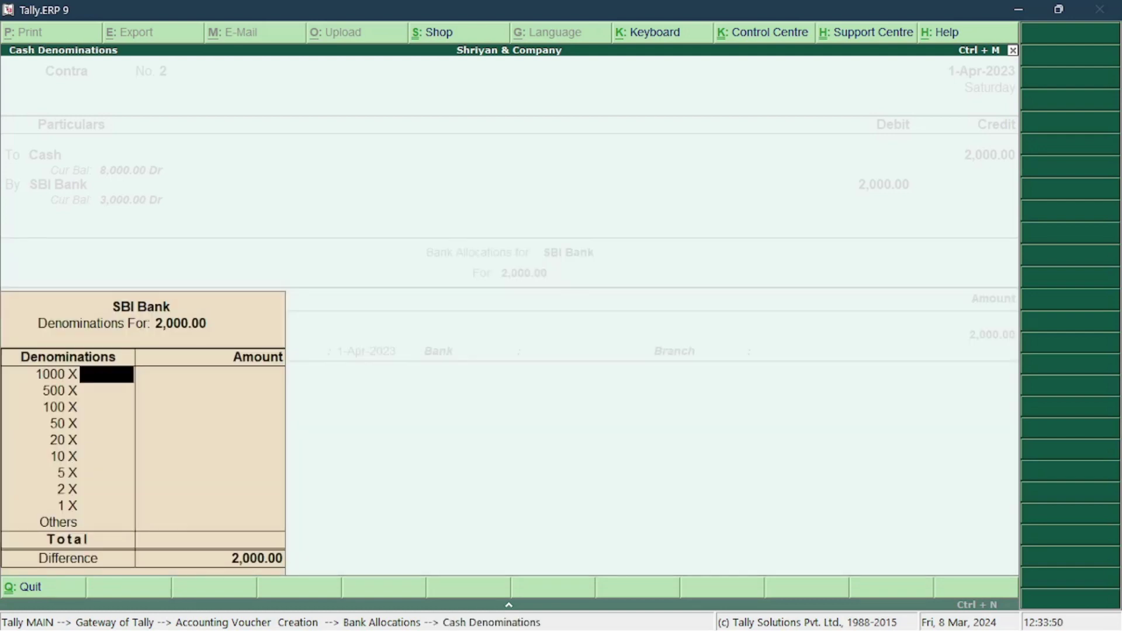
{"action": "left_click", "coordinate": [106, 391]}
{"action": "type", "text": "4"}
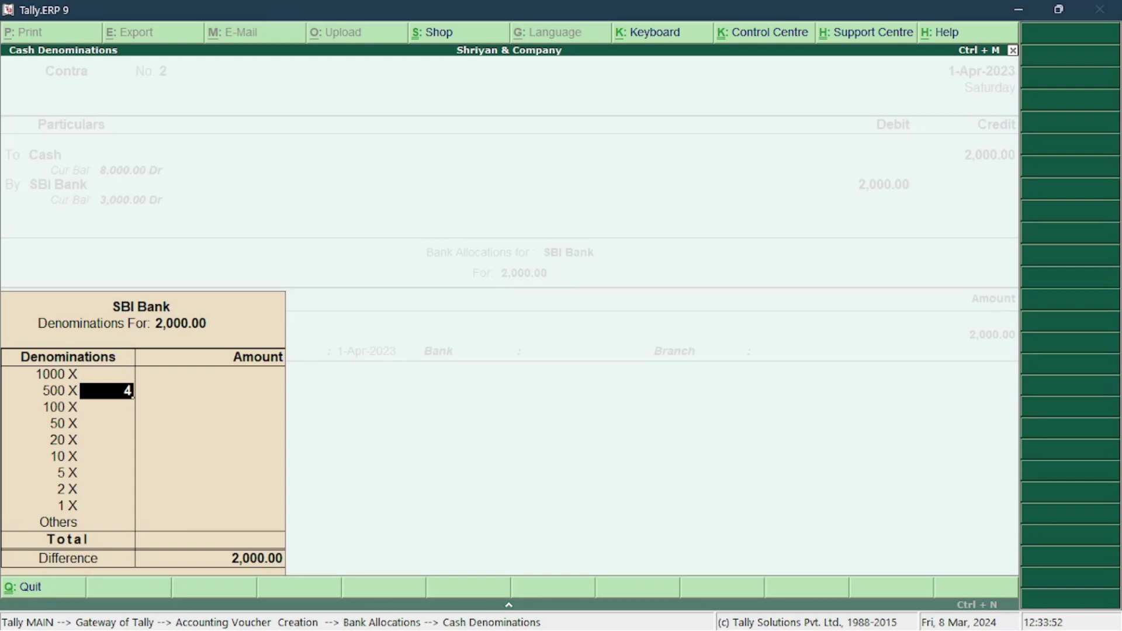
{"action": "key", "text": "Return"}
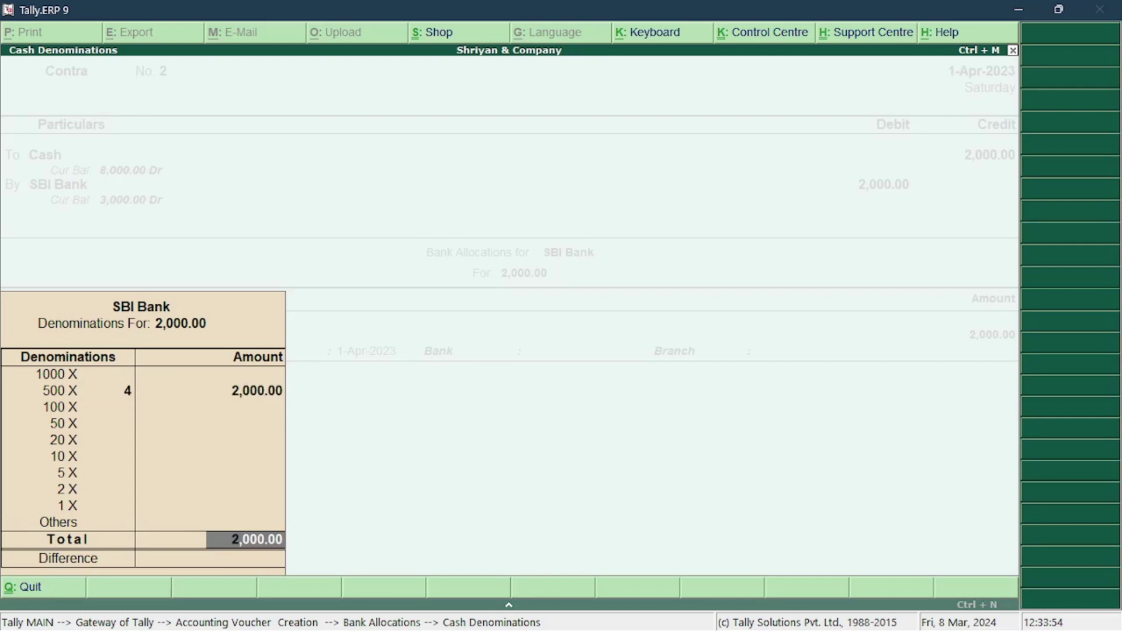
{"action": "key", "text": "Return"}
{"action": "key", "text": "Return"}
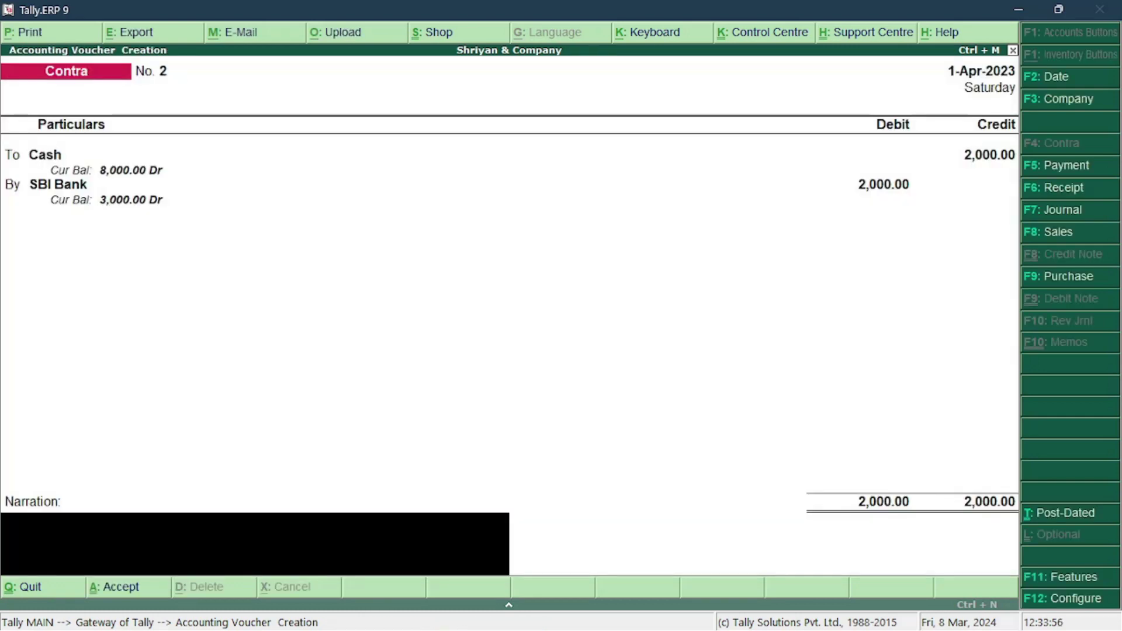
{"action": "key", "text": "Return"}
{"action": "key", "text": "Return"}
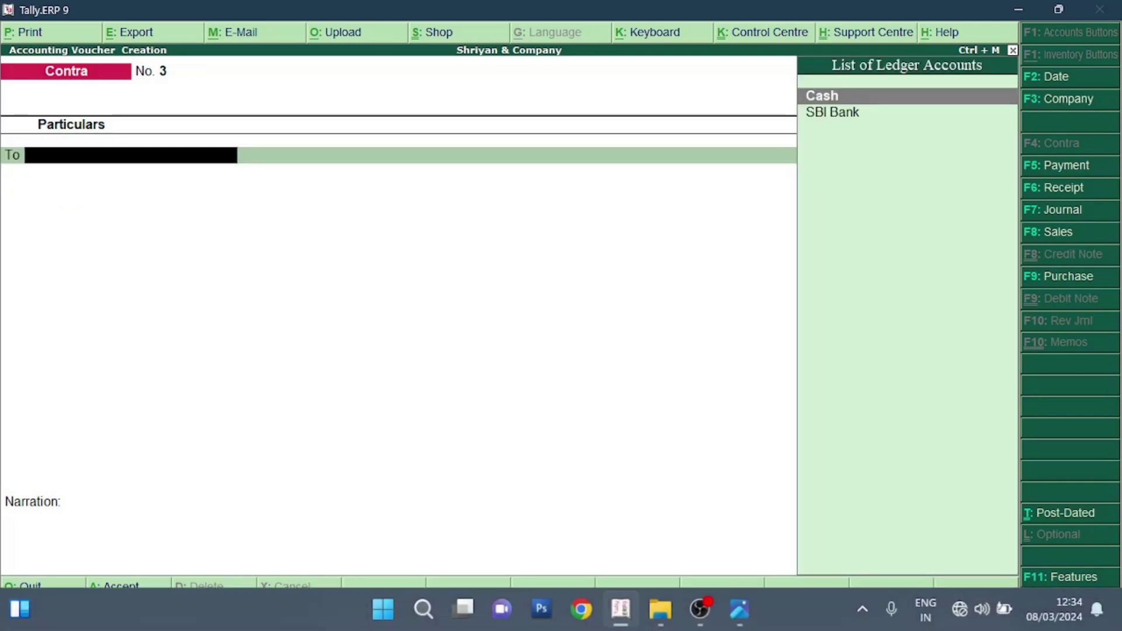
Check the salary-by-cheque entry in the exercise image and start a payment voucher.
{"action": "mouse_move", "coordinate": [739, 609]}
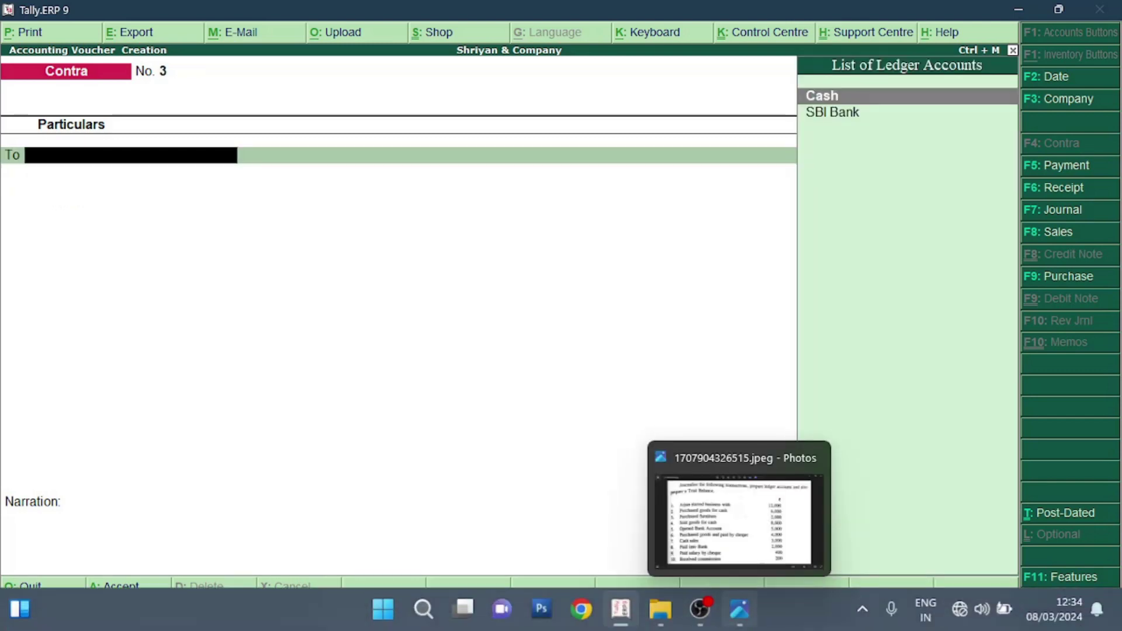
{"action": "left_click", "coordinate": [739, 610]}
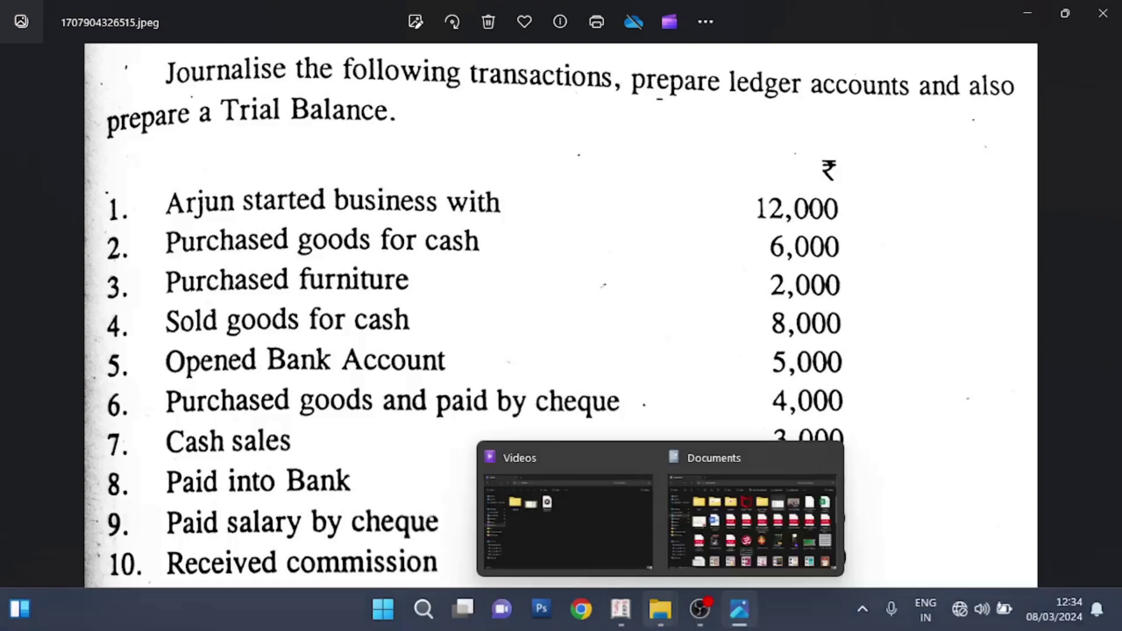
{"action": "mouse_move", "coordinate": [739, 610]}
{"action": "left_click", "coordinate": [620, 610]}
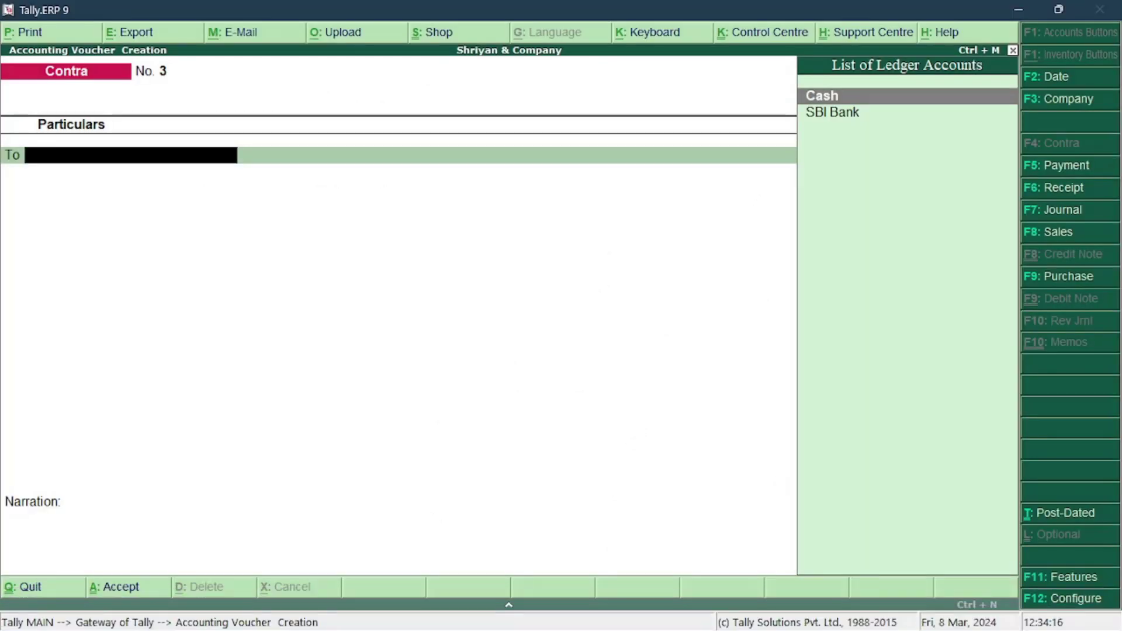
{"action": "key", "text": "F5"}
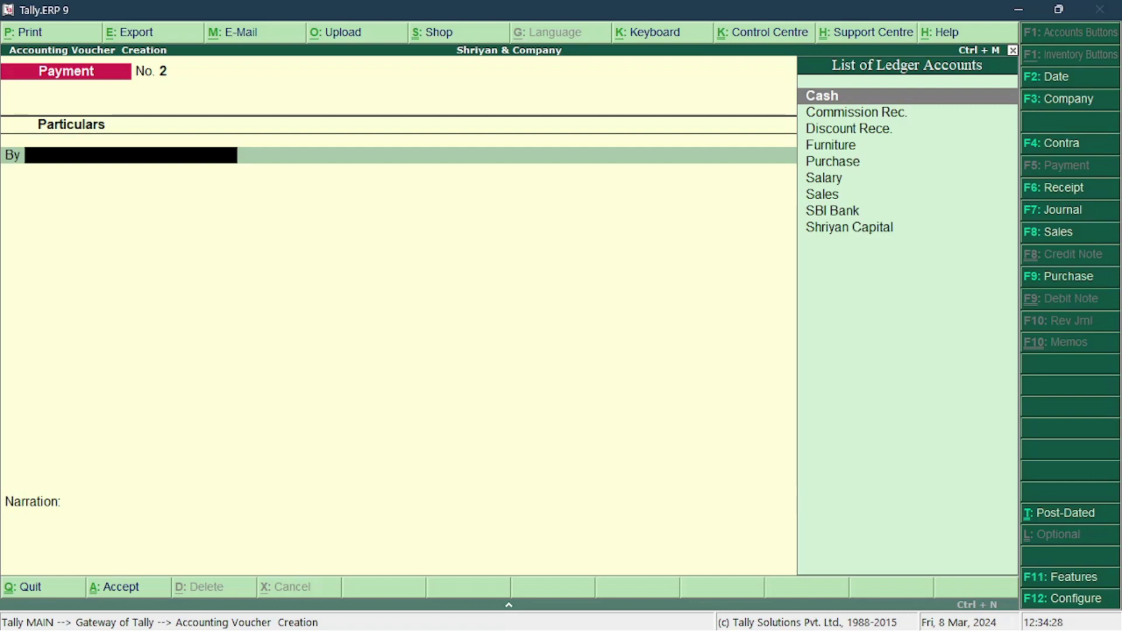
Debit the Salary ledger 400 in the payment voucher.
{"action": "key", "text": "Down"}
{"action": "key", "text": "Down"}
{"action": "key", "text": "Down"}
{"action": "key", "text": "Down"}
{"action": "key", "text": "Down"}
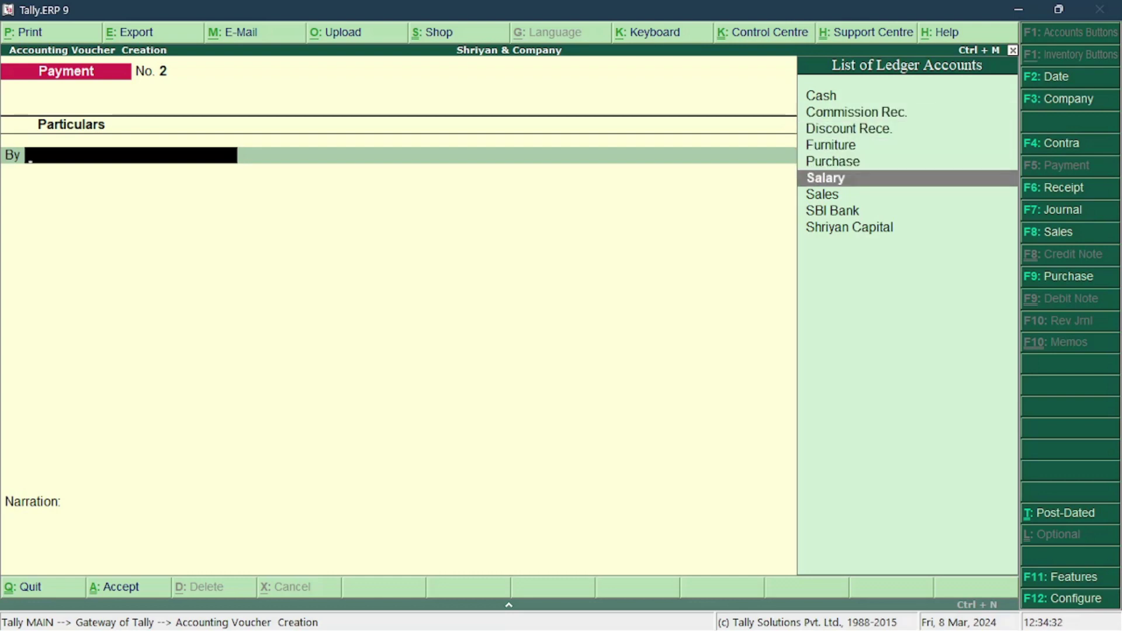
{"action": "key", "text": "Return"}
{"action": "type", "text": "400"}
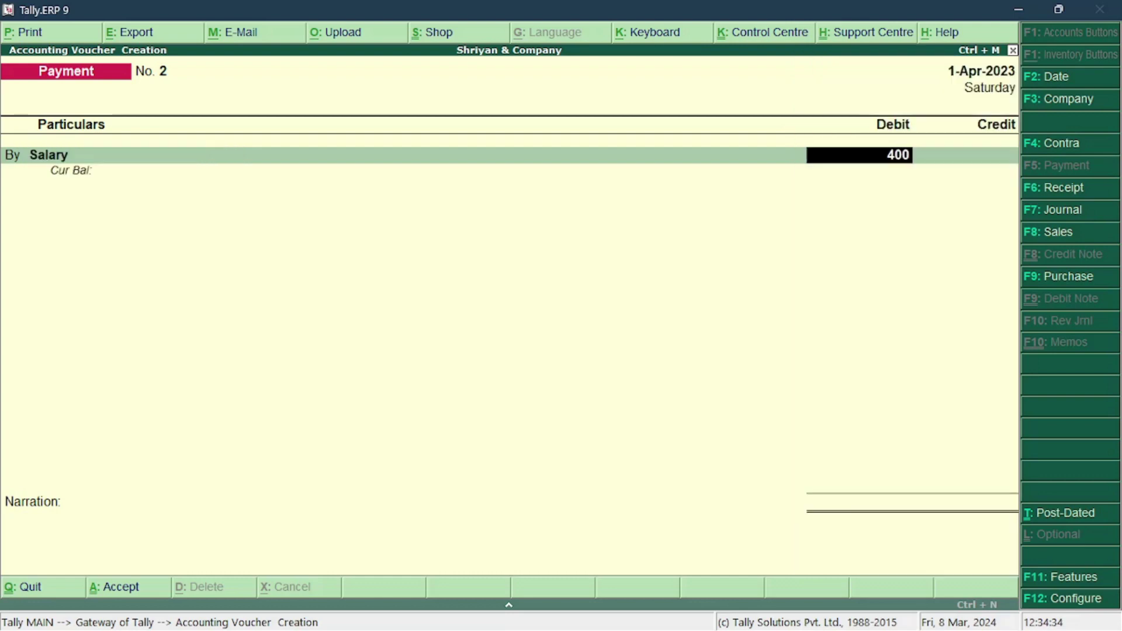
{"action": "key", "text": "Return"}
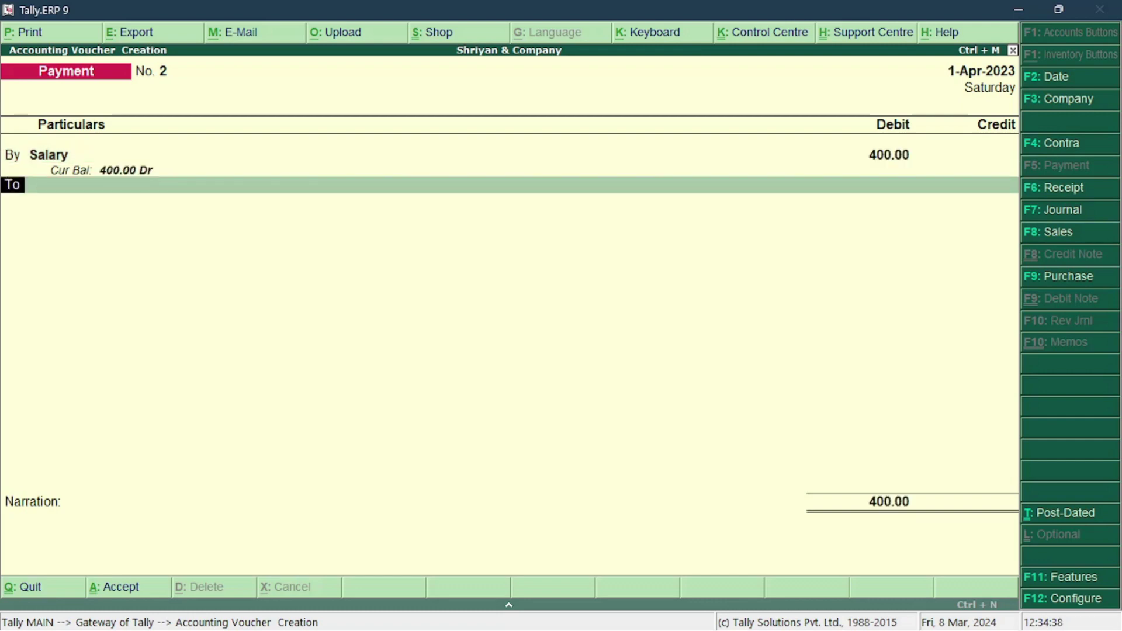
Credit SBI Bank 400 in the payment voucher.
{"action": "key", "text": "Return"}
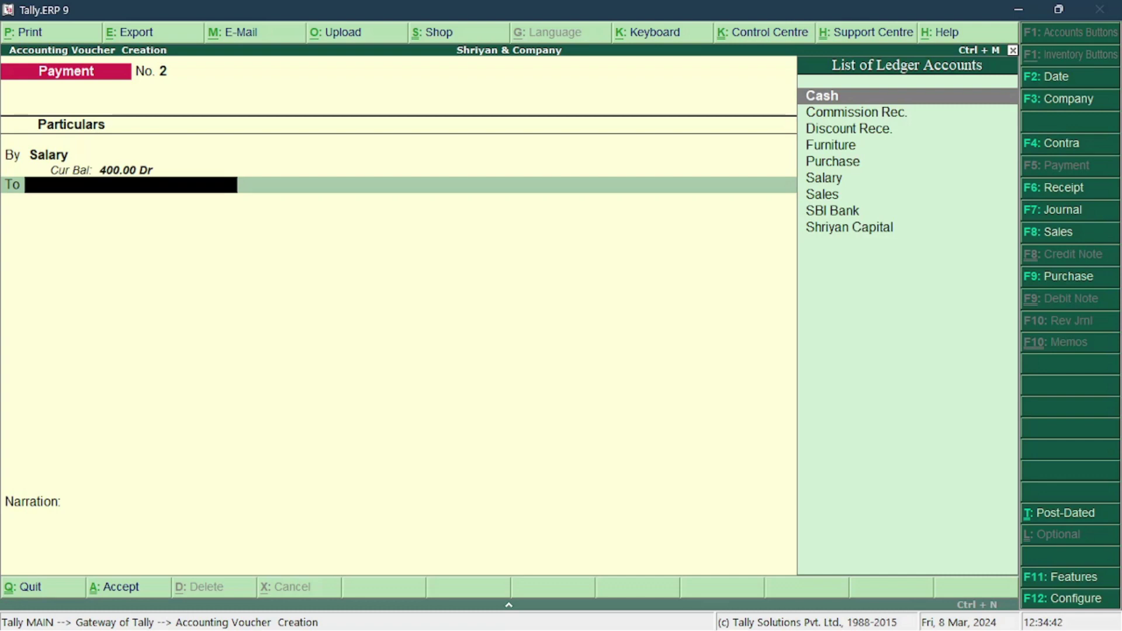
{"action": "key", "text": "Down"}
{"action": "key", "text": "Down"}
{"action": "key", "text": "Down"}
{"action": "key", "text": "Down"}
{"action": "key", "text": "Down"}
{"action": "key", "text": "Down"}
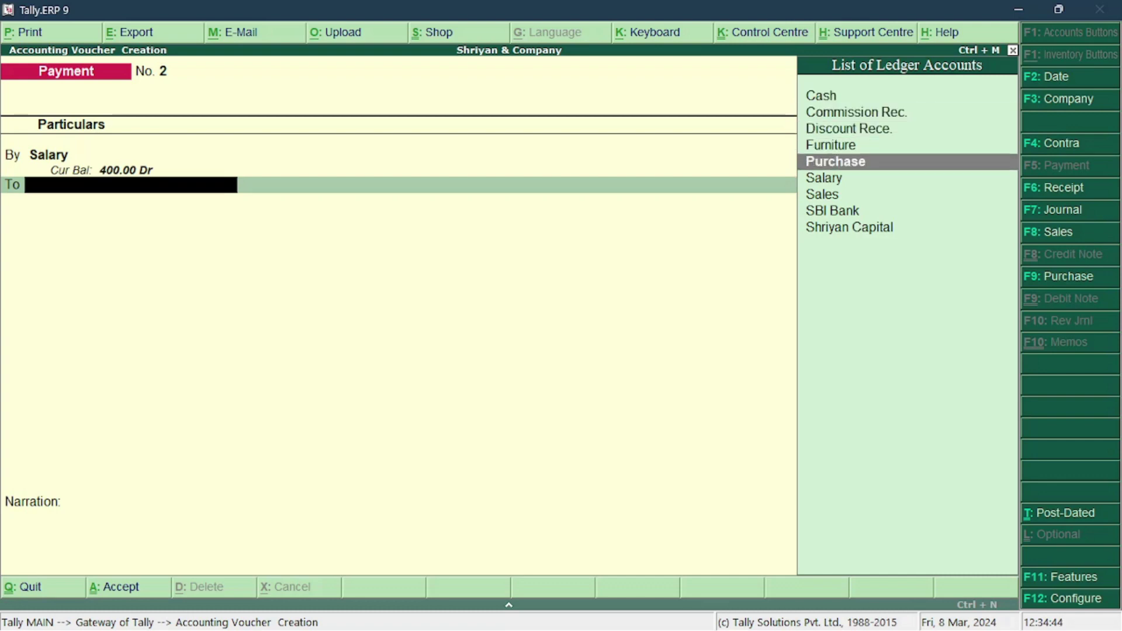
{"action": "key", "text": "Down"}
{"action": "key", "text": "Return"}
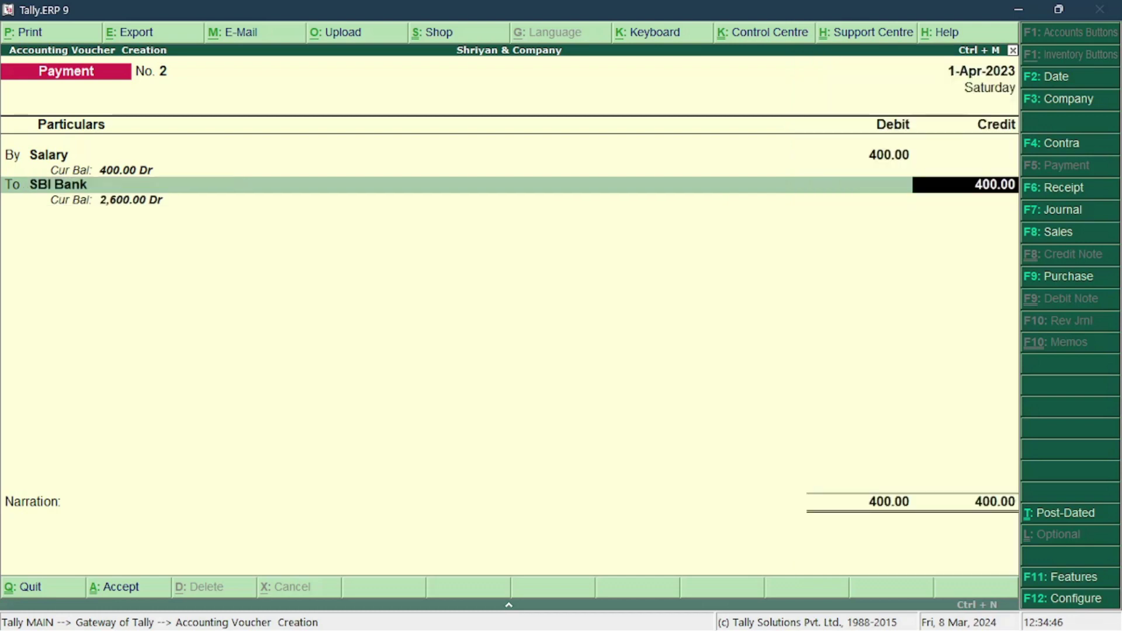
{"action": "key", "text": "Return"}
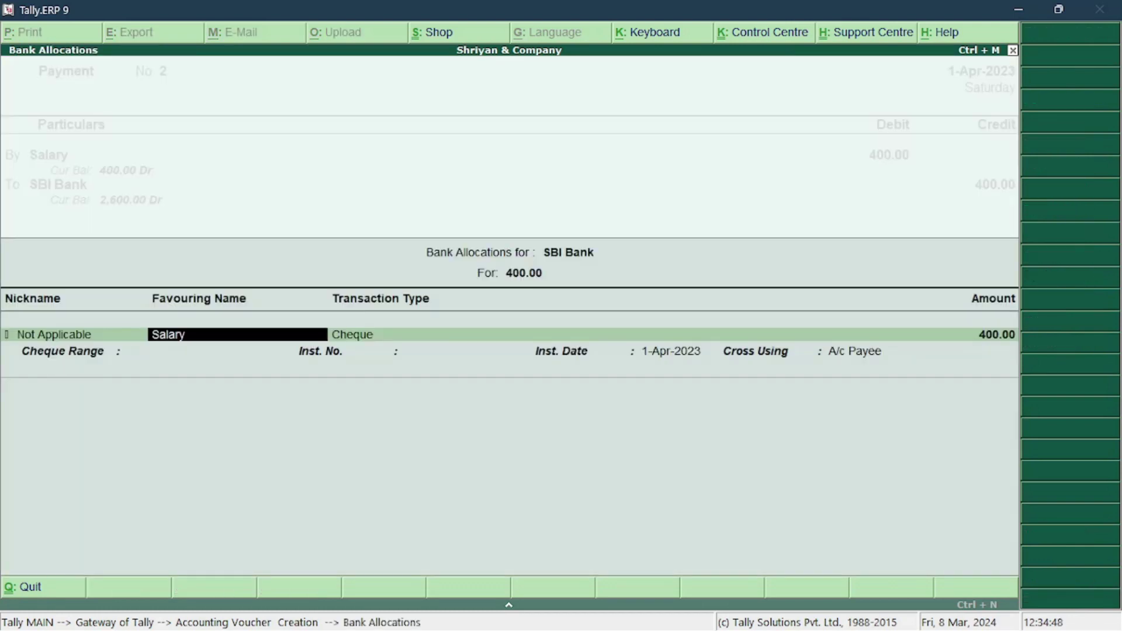
Keep Salary as the favouring name and set the bank allocation's transaction type to Inter Bank Transfer.
{"action": "key", "text": "Return"}
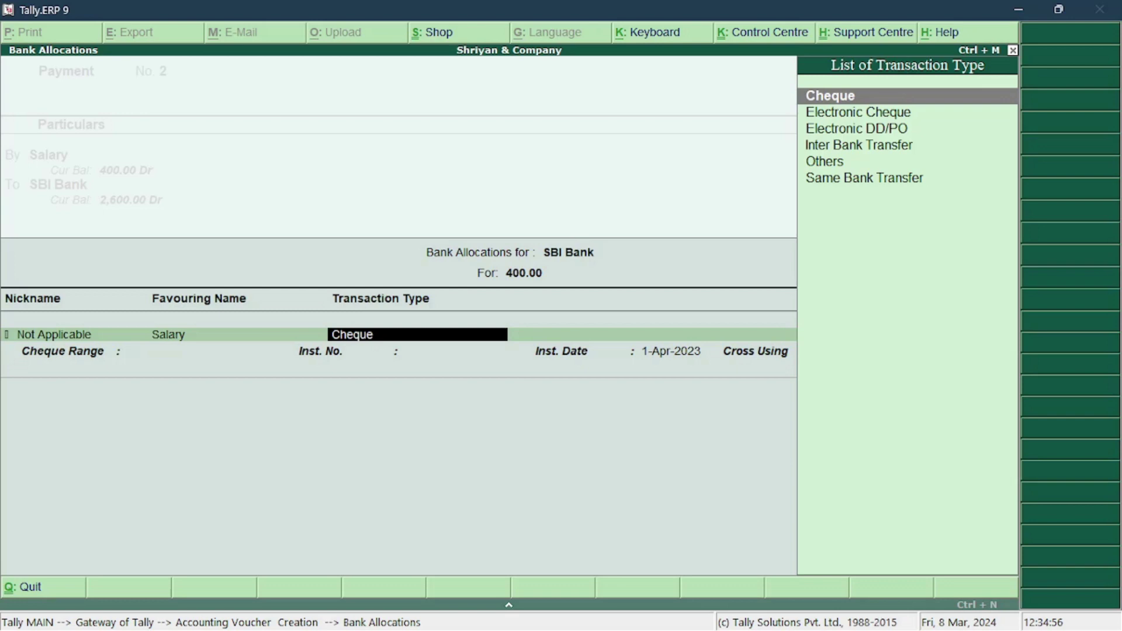
{"action": "key", "text": "Down"}
{"action": "key", "text": "Down"}
{"action": "key", "text": "Down"}
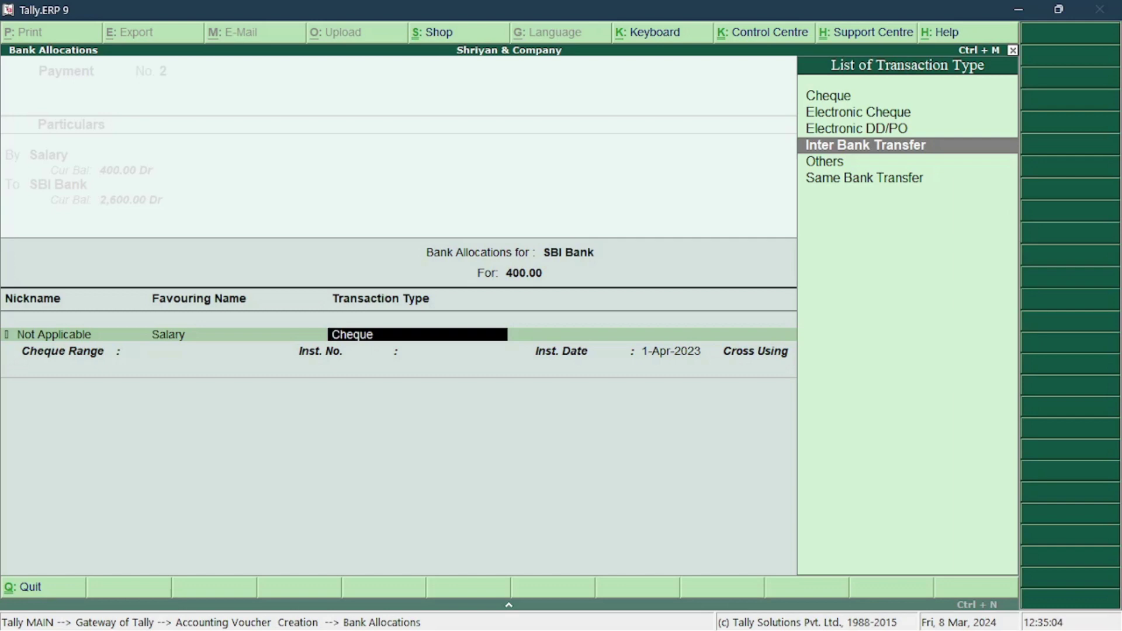
{"action": "key", "text": "Down"}
{"action": "key", "text": "Down"}
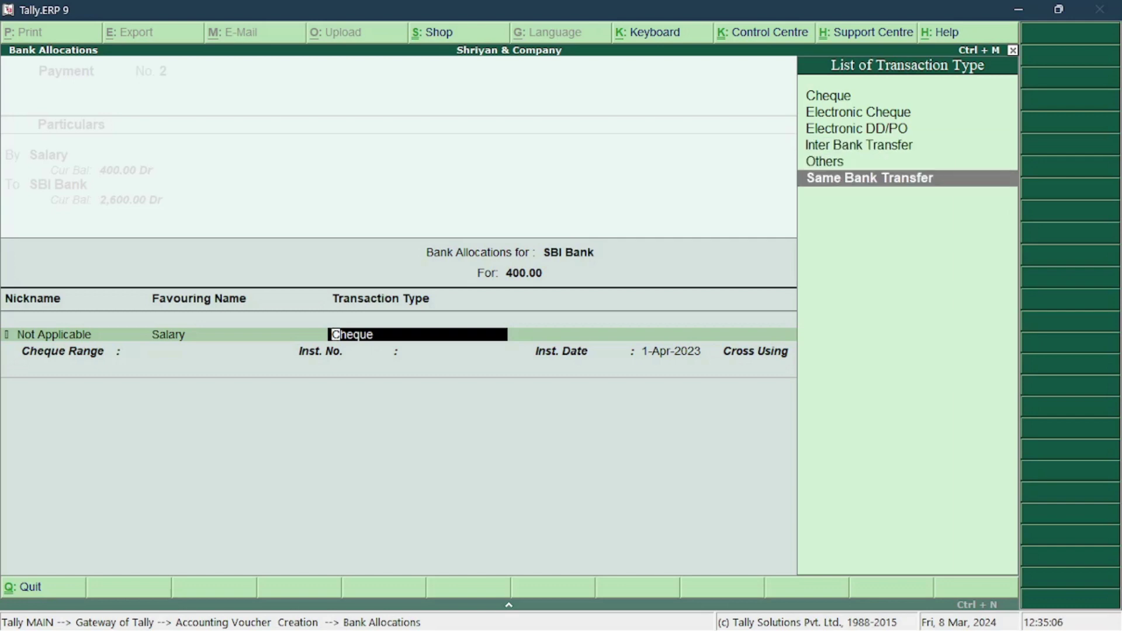
{"action": "key", "text": "Up"}
{"action": "key", "text": "Up"}
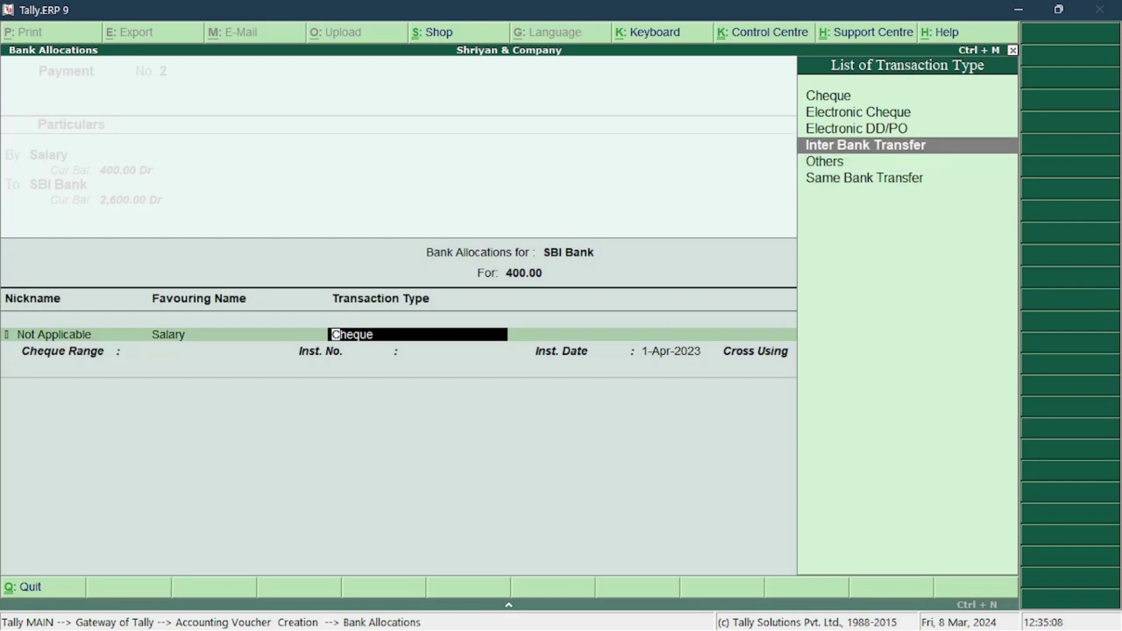
{"action": "key", "text": "Return"}
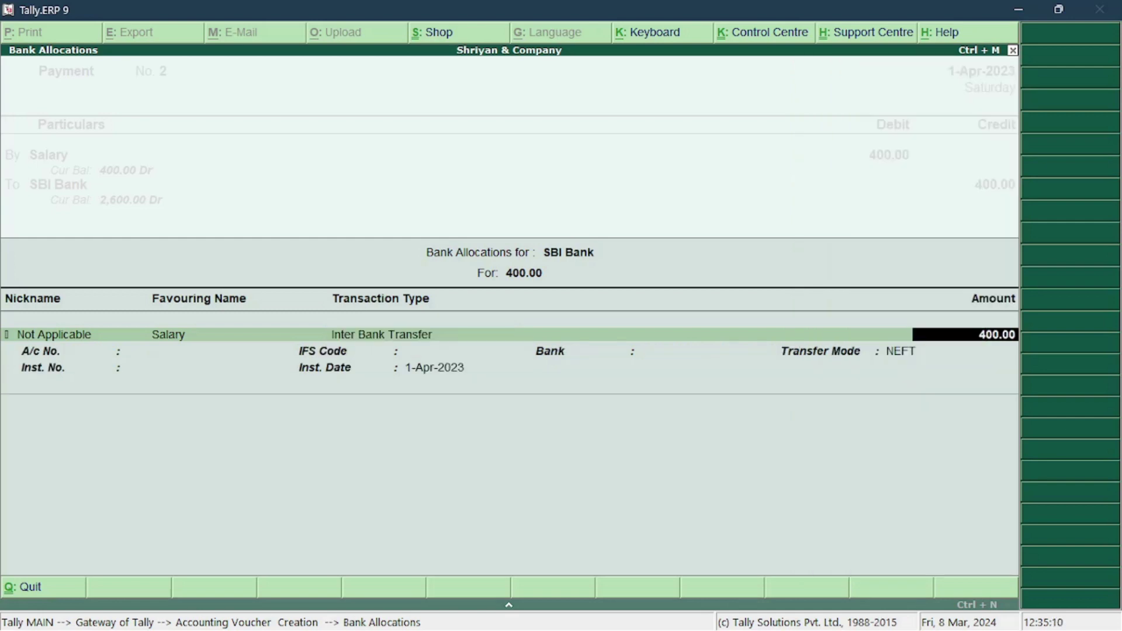
Keep the 400 bank allocation with its default NEFT transfer details, leave the narration blank, and save the salary payment voucher.
{"action": "key", "text": "Return"}
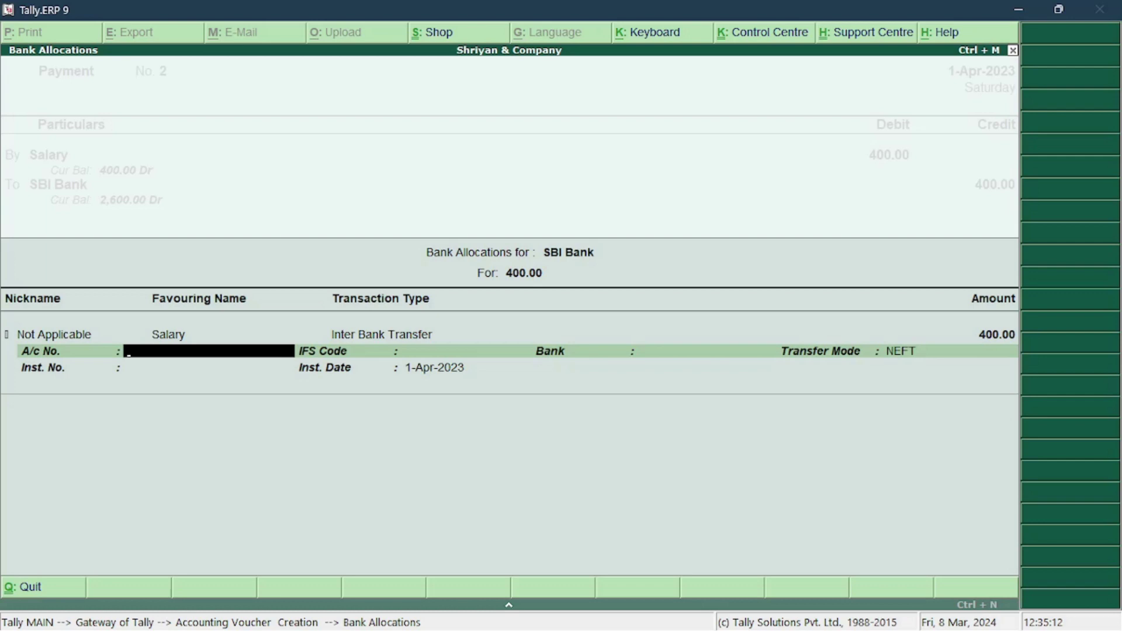
{"action": "key", "text": "Return"}
{"action": "key", "text": "Return"}
{"action": "key", "text": "Return"}
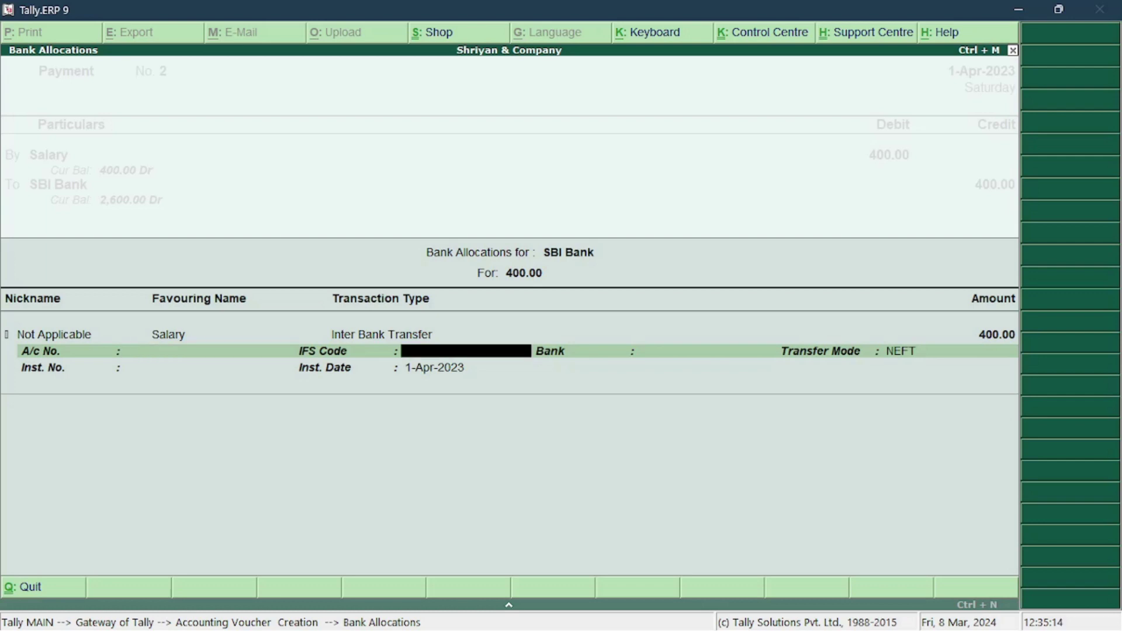
{"action": "key", "text": "Return"}
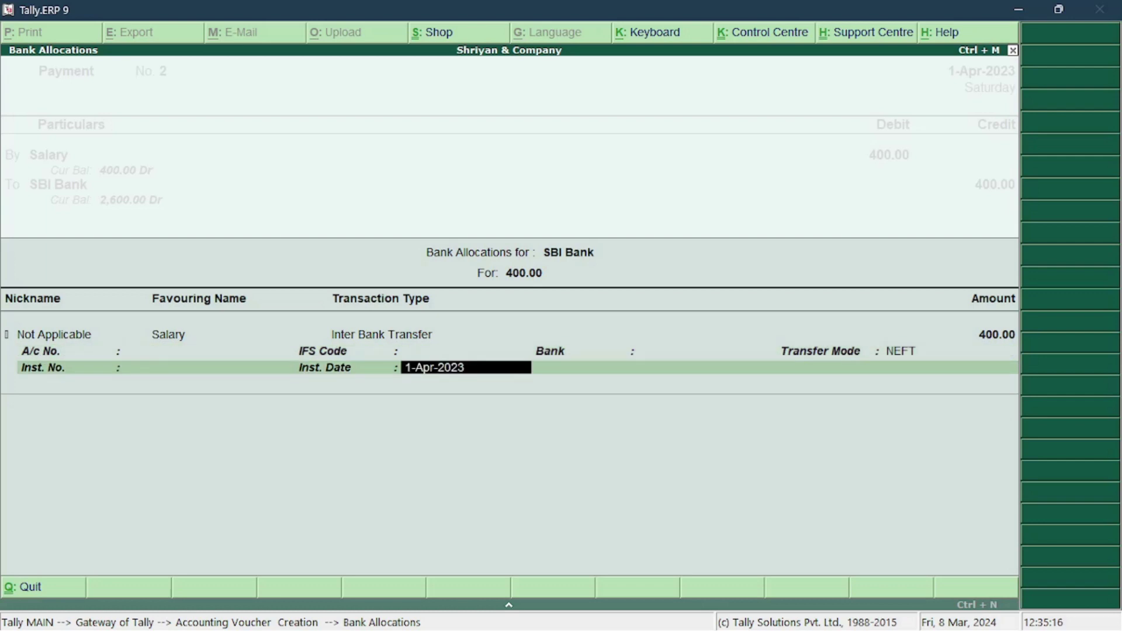
{"action": "key", "text": "Return"}
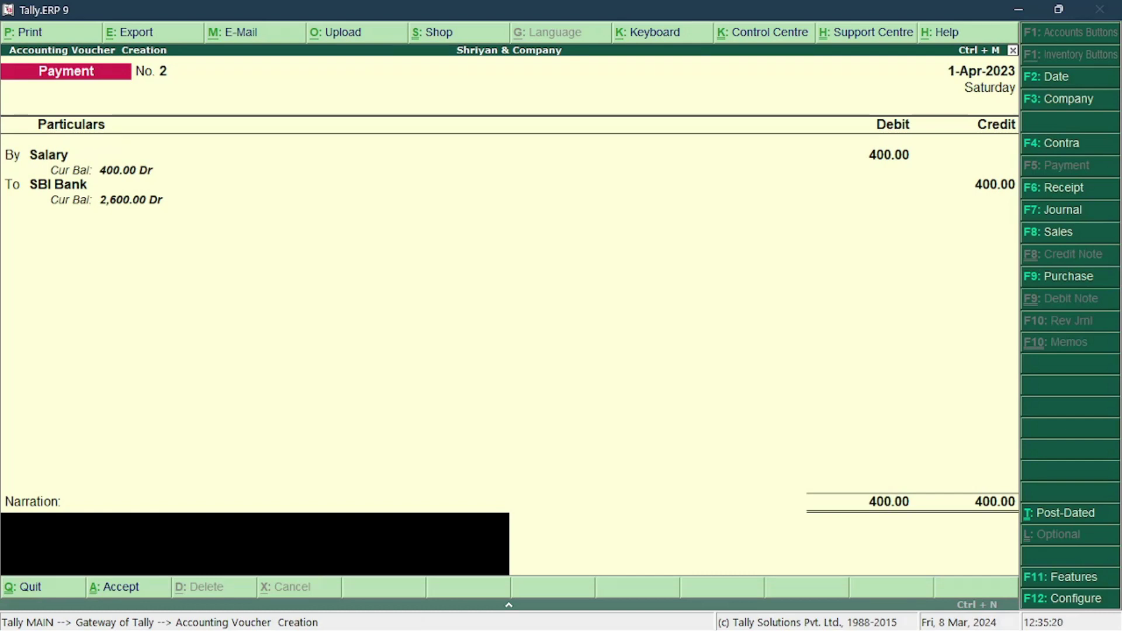
{"action": "key", "text": "Return"}
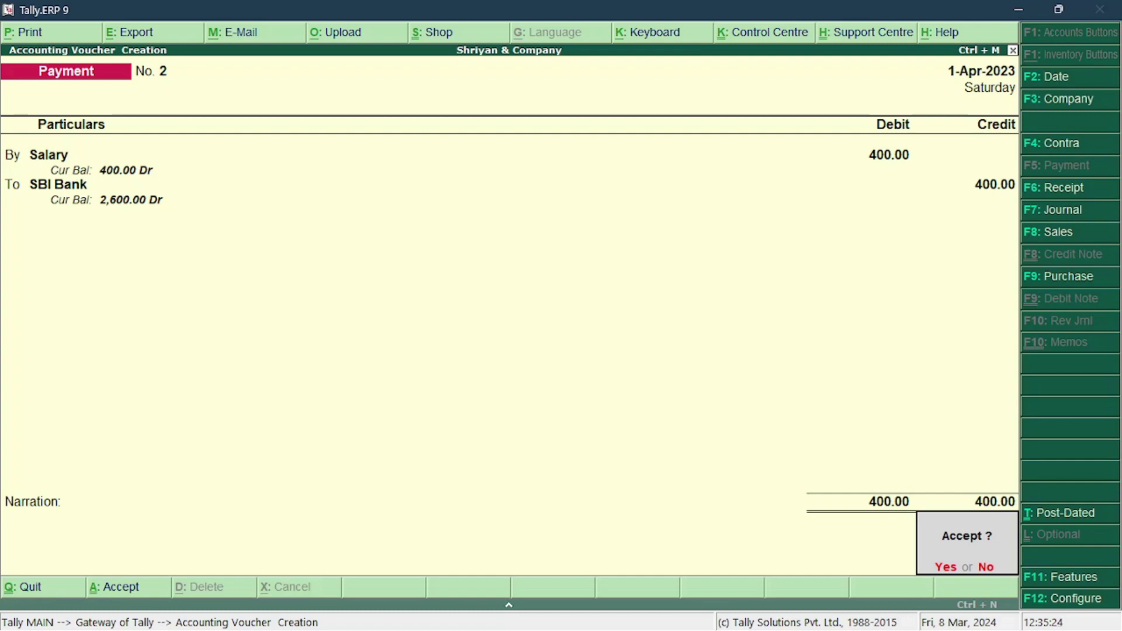
{"action": "key", "text": "Return"}
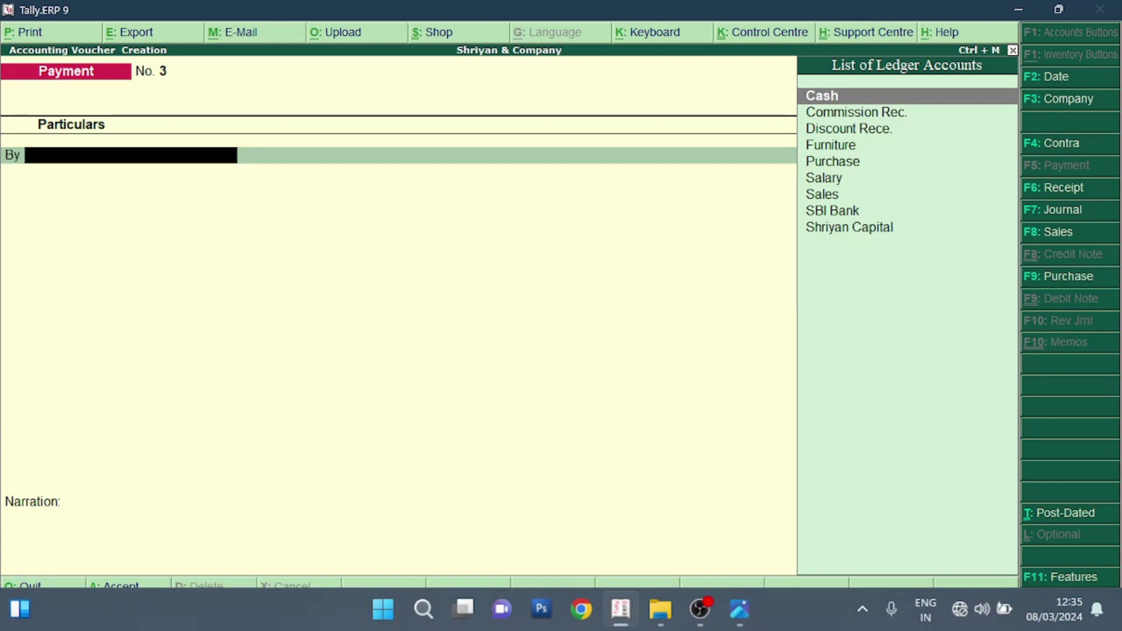
Check the received-commission entry in the exercise image, then return to Tally.ERP 9 and start a receipt voucher.
{"action": "mouse_move", "coordinate": [740, 609]}
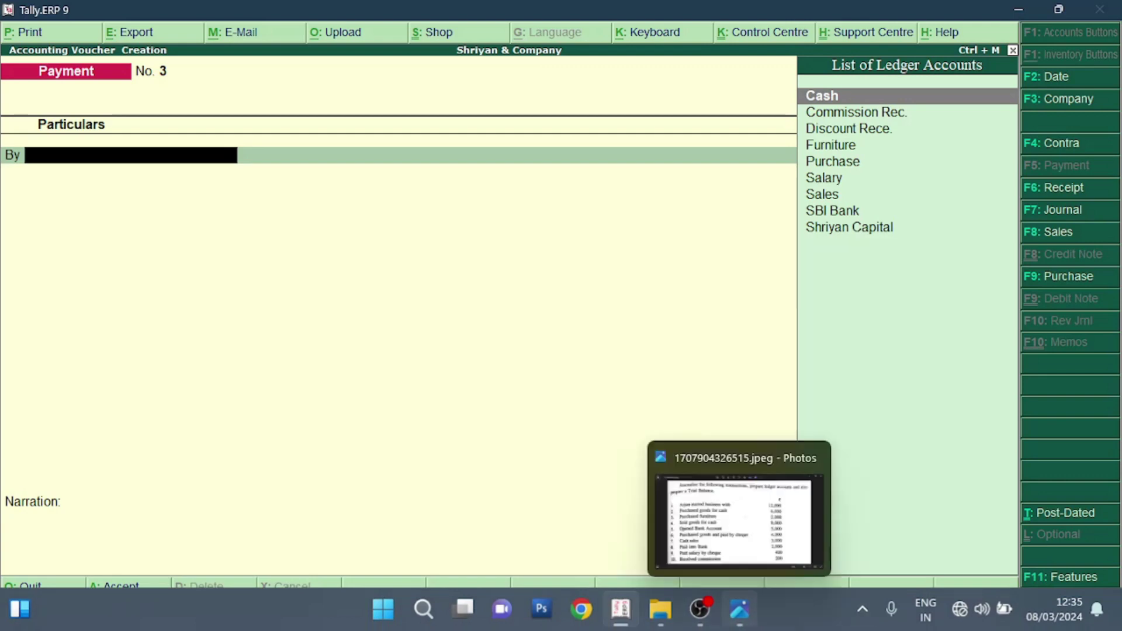
{"action": "left_click", "coordinate": [739, 514]}
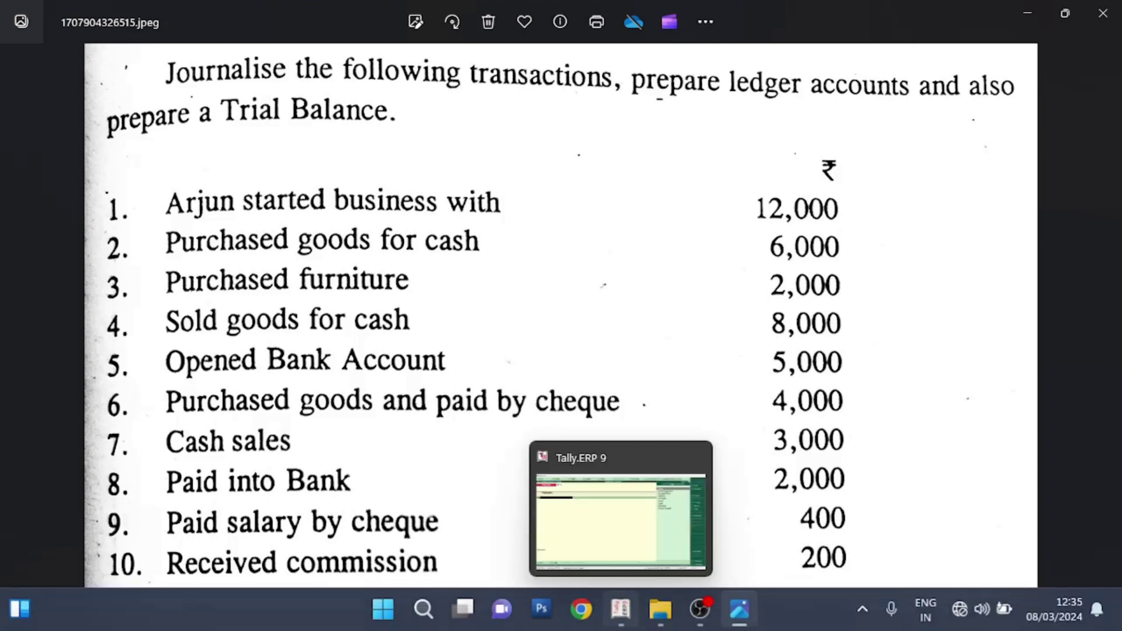
{"action": "mouse_move", "coordinate": [699, 610]}
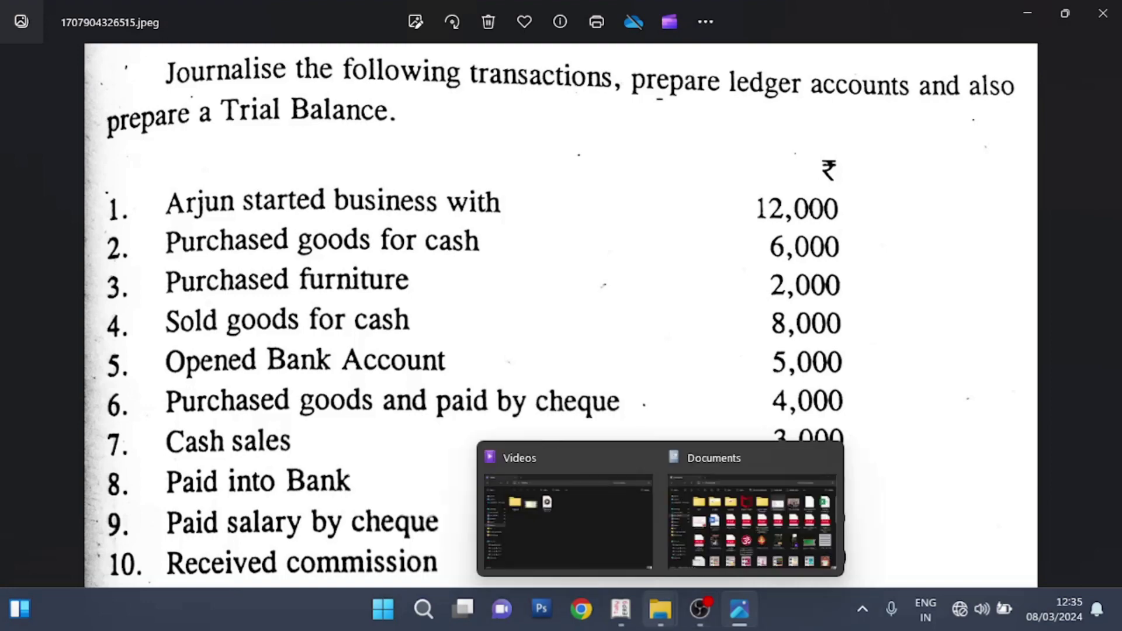
{"action": "left_click", "coordinate": [620, 609]}
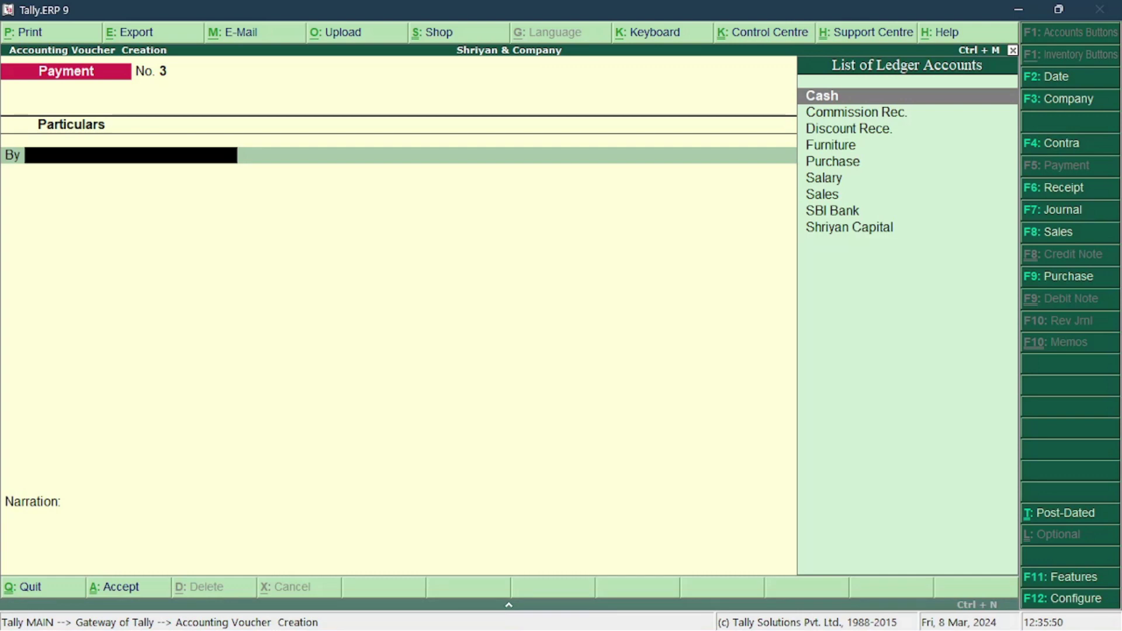
{"action": "key", "text": "F6"}
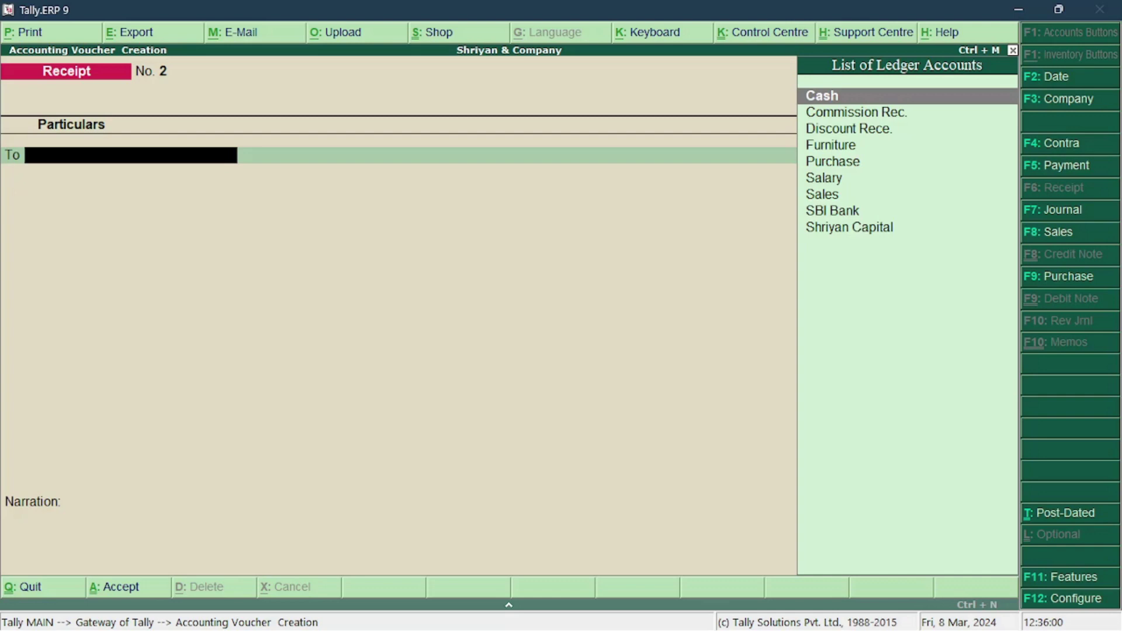
Credit the Commission Rec. ledger 200 in the receipt voucher.
{"action": "left_click", "coordinate": [861, 111]}
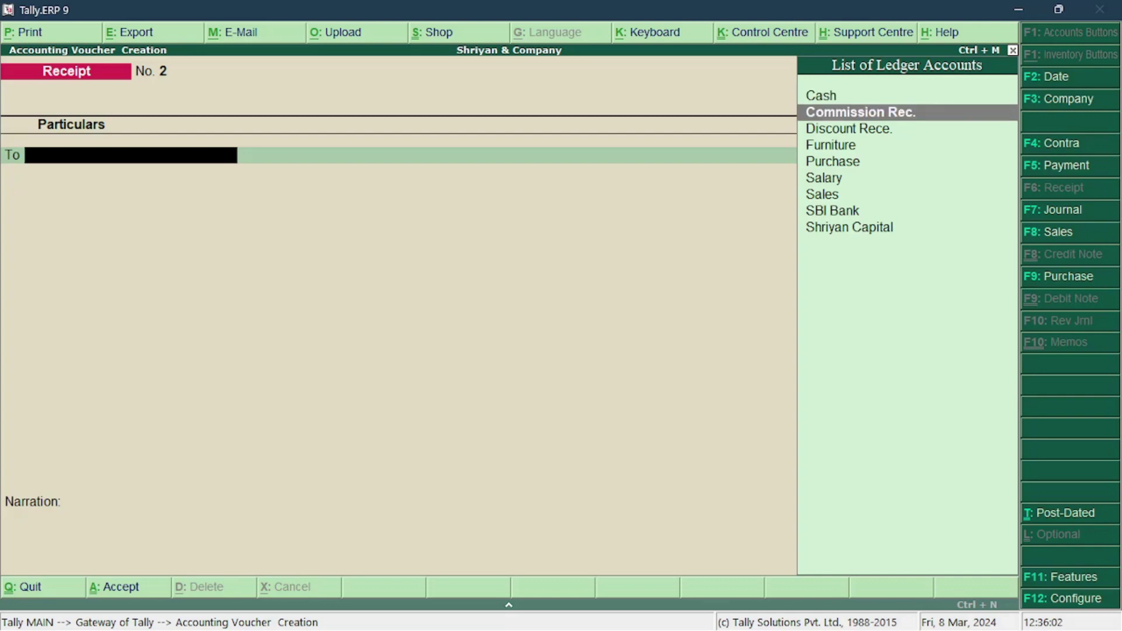
{"action": "key", "text": "Return"}
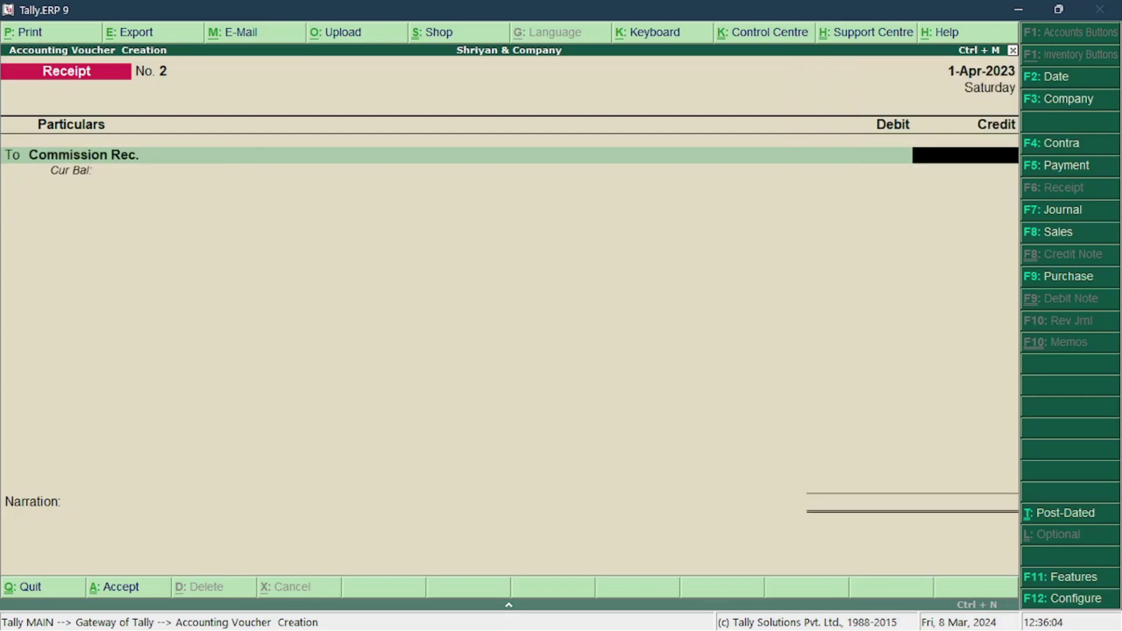
{"action": "type", "text": "200"}
{"action": "key", "text": "Return"}
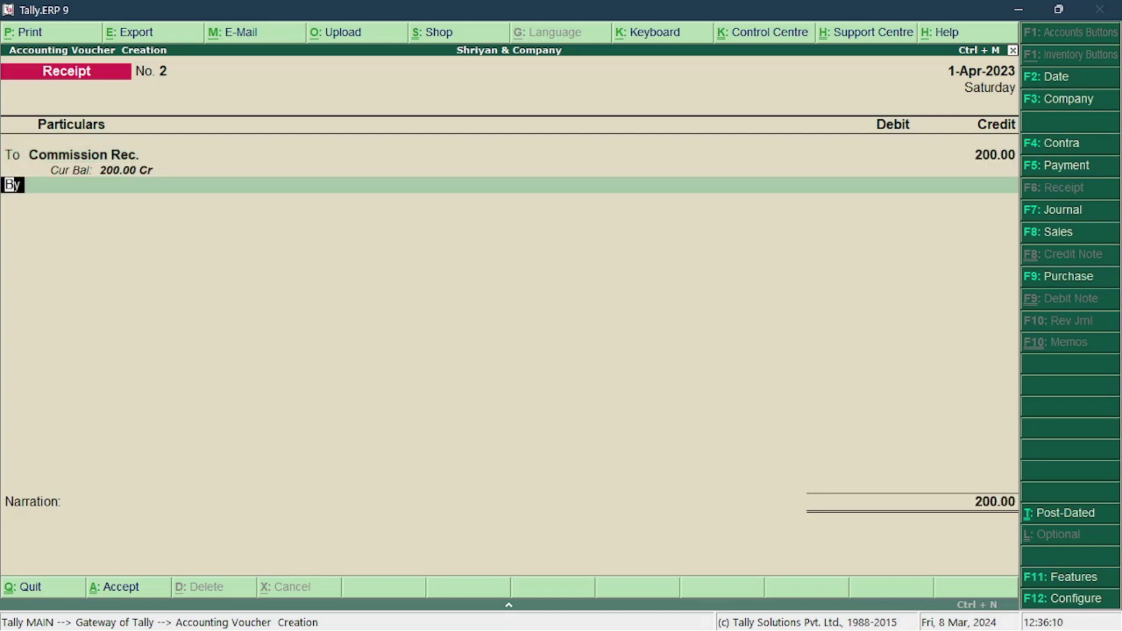
Debit Cash 200 and save the receipt voucher without a narration.
{"action": "key", "text": "Return"}
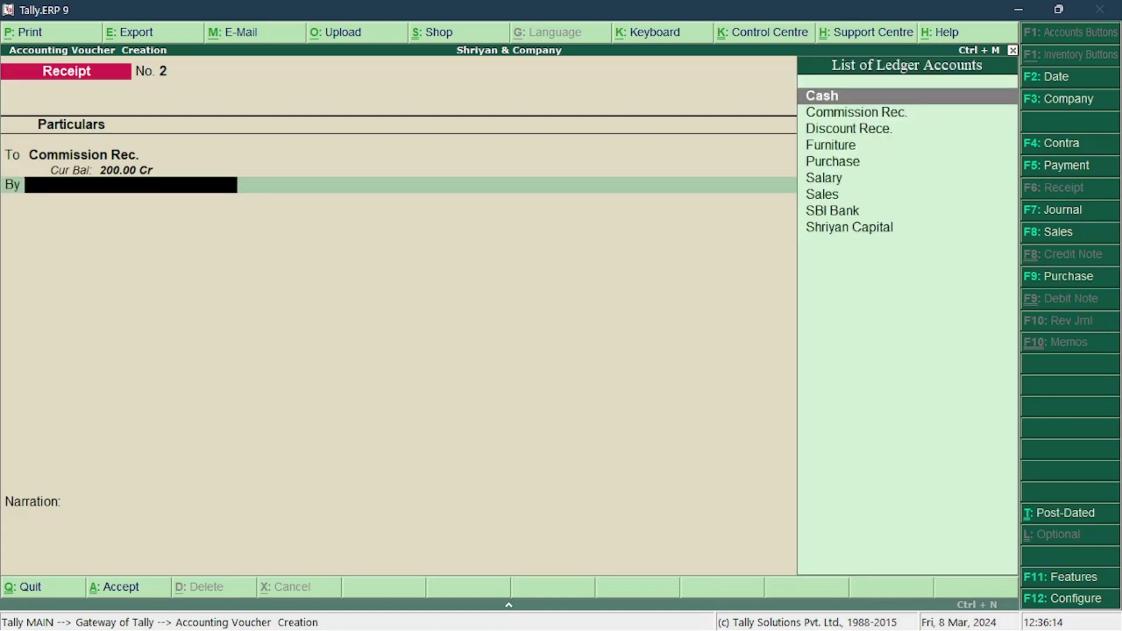
{"action": "key", "text": "Return"}
{"action": "key", "text": "Return"}
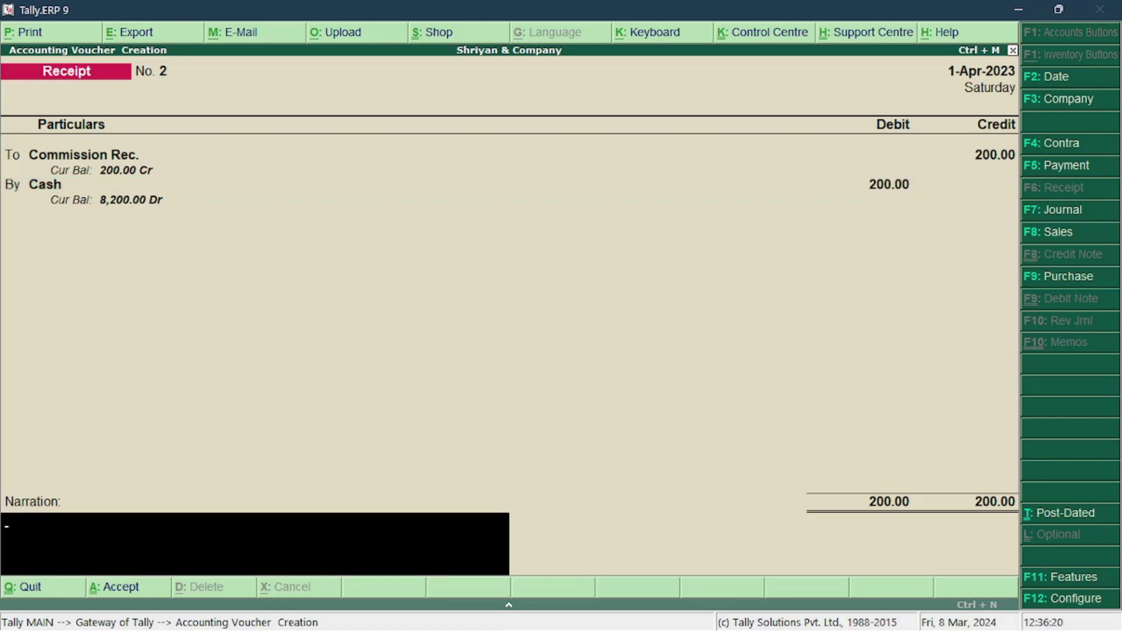
{"action": "key", "text": "Return"}
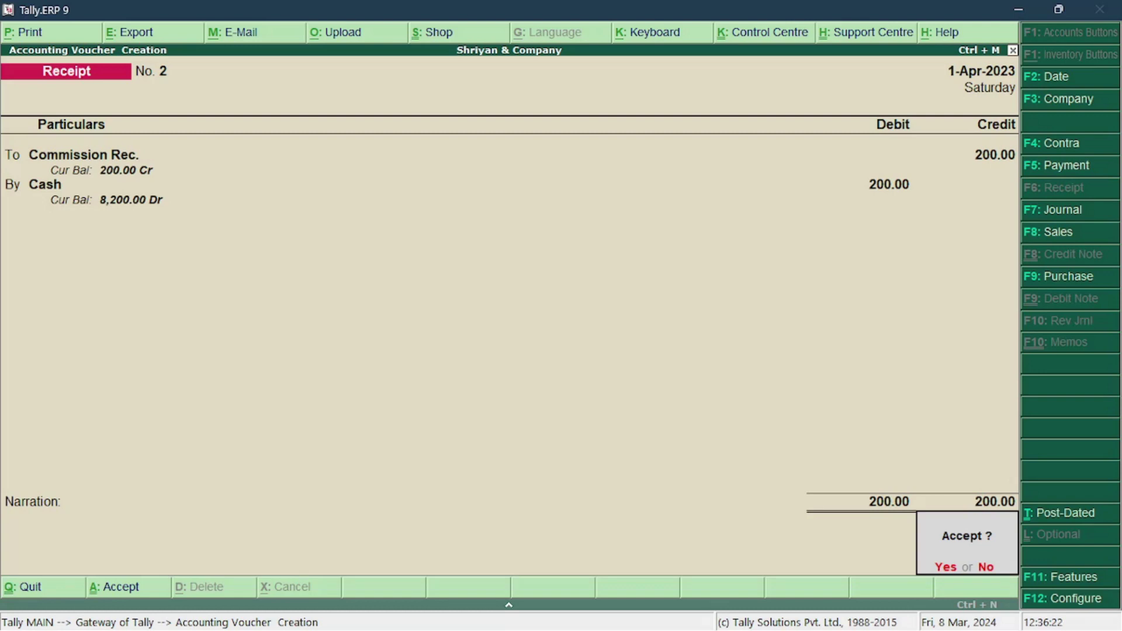
{"action": "key", "text": "Return"}
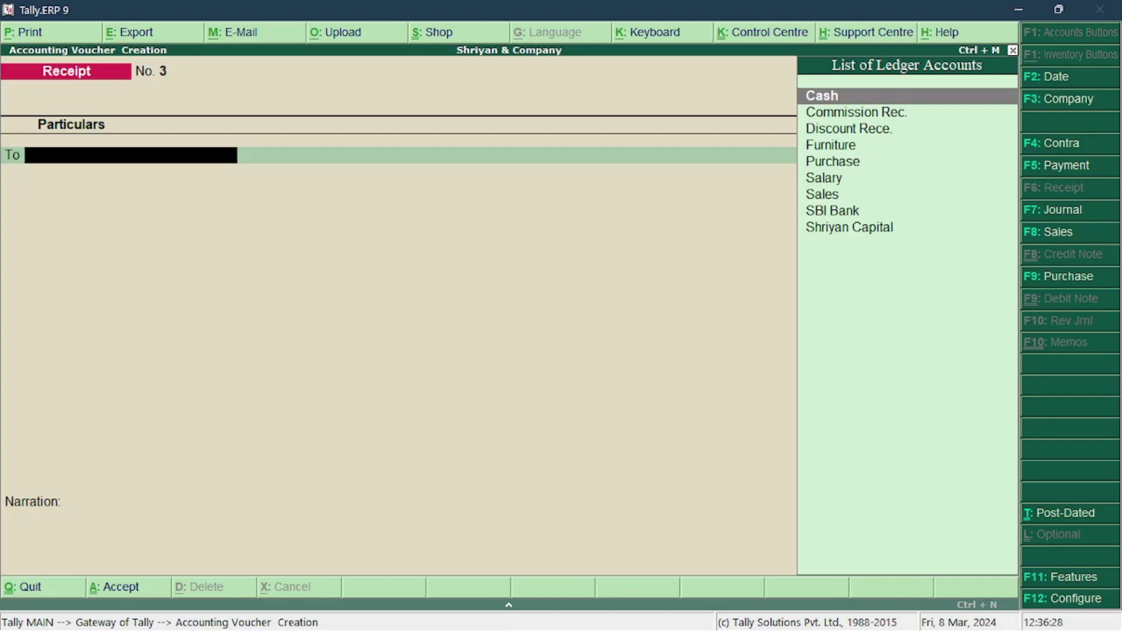
Review the transaction list in the exercise image, then return to Tally.ERP 9 and quit voucher entry.
{"action": "mouse_move", "coordinate": [700, 609]}
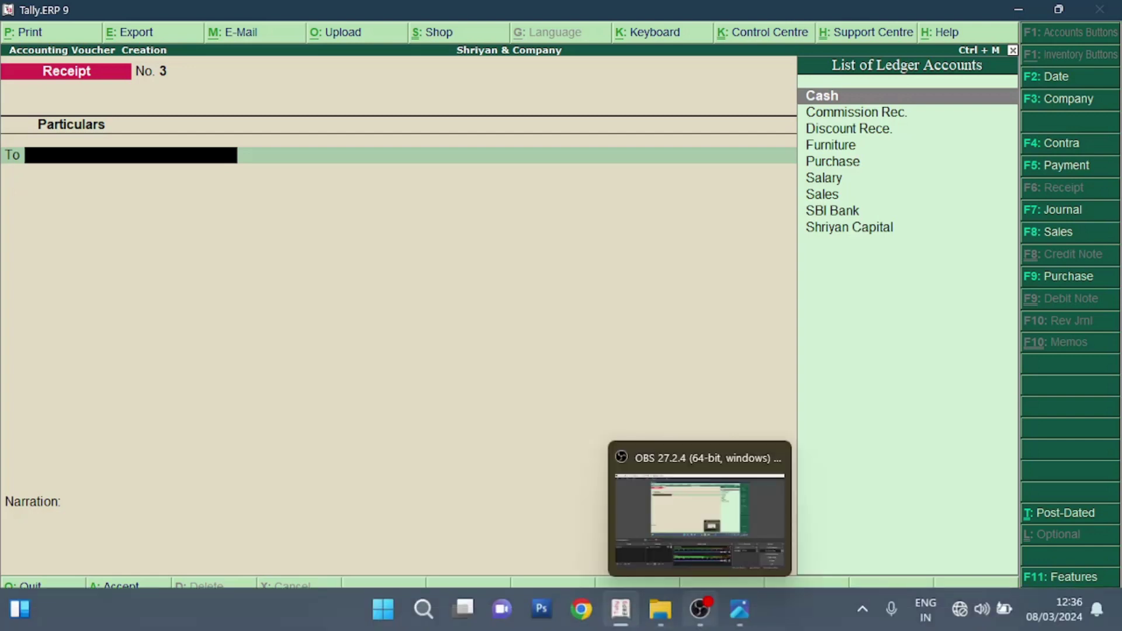
{"action": "left_click", "coordinate": [739, 608]}
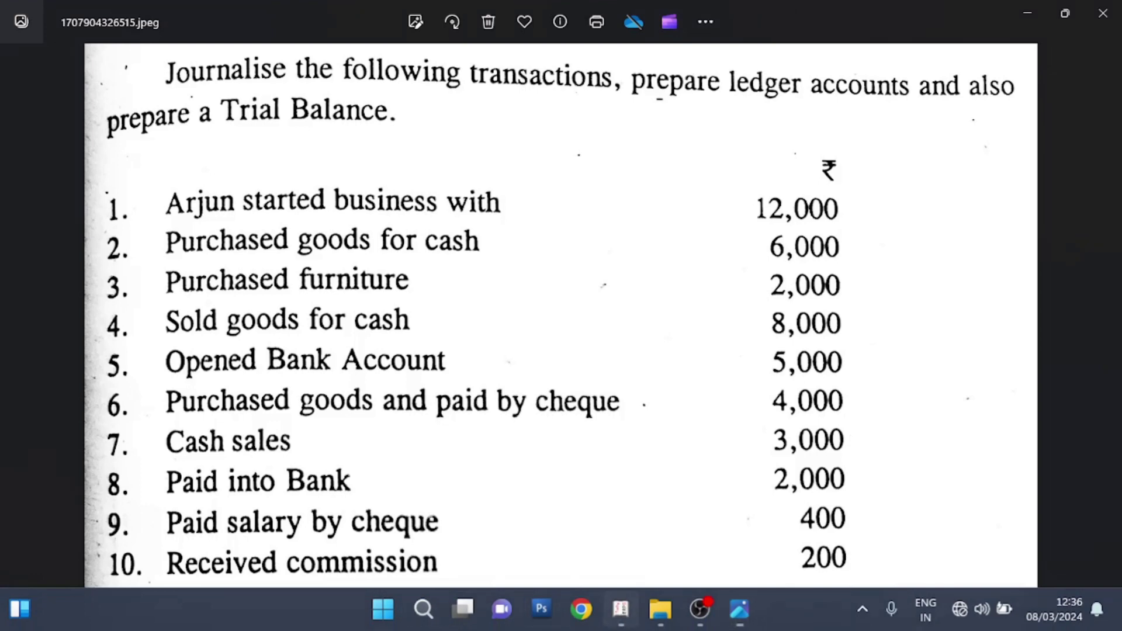
{"action": "key", "text": "alt+Tab"}
{"action": "key", "text": "Escape"}
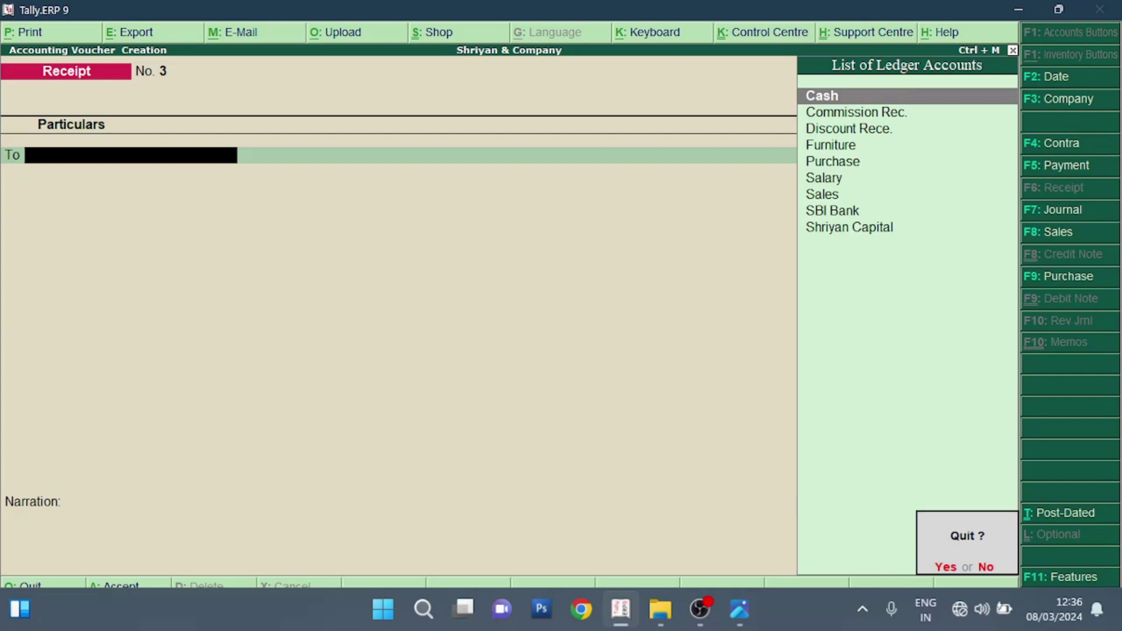
{"action": "key", "text": "y"}
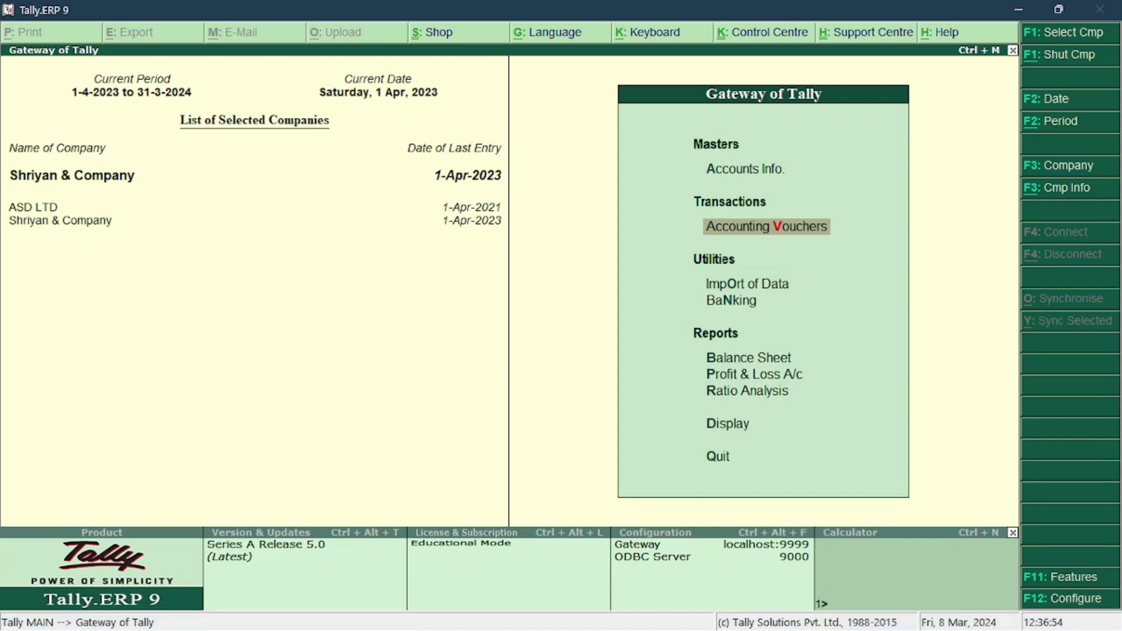
{"action": "left_click", "coordinate": [745, 169]}
{"action": "key", "text": "Return"}
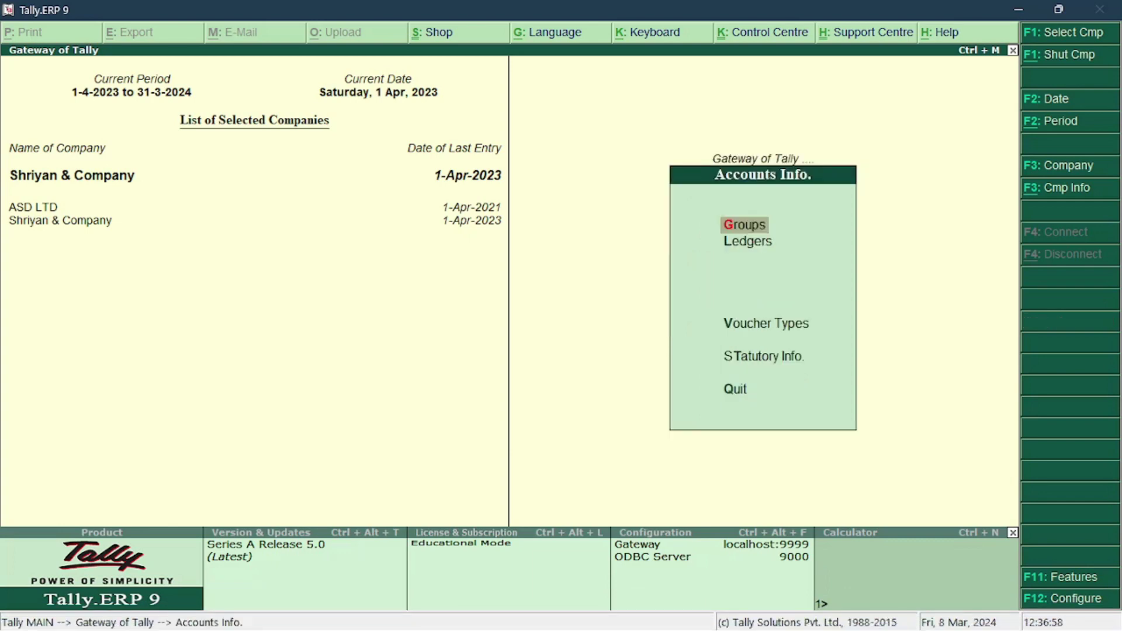
{"action": "left_click", "coordinate": [748, 241]}
{"action": "key", "text": "Return"}
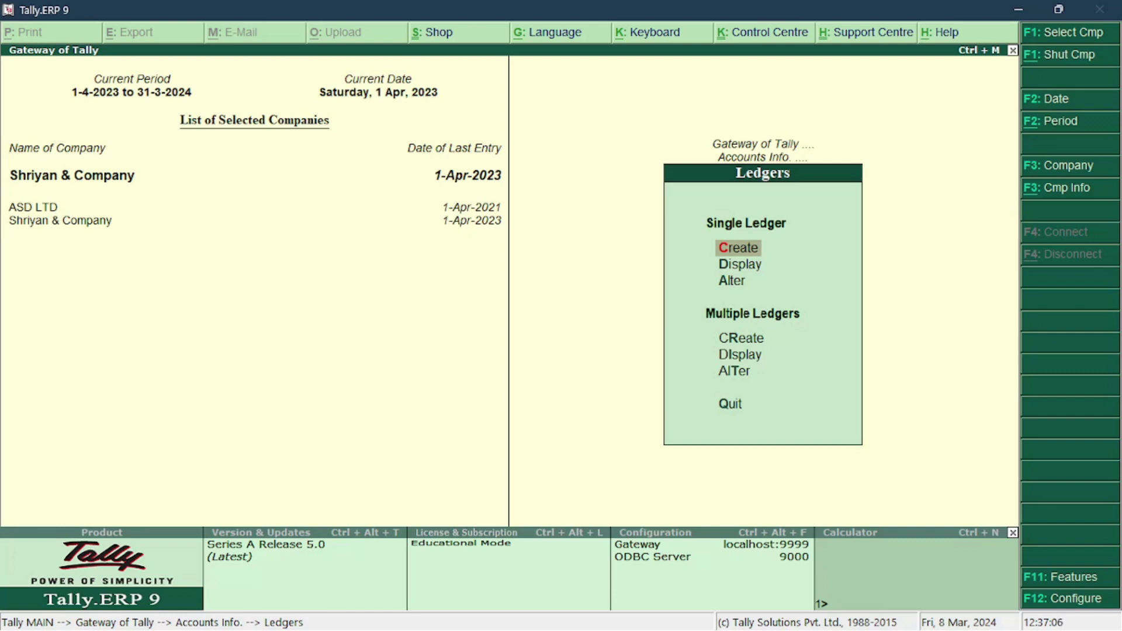
{"action": "key", "text": "Escape"}
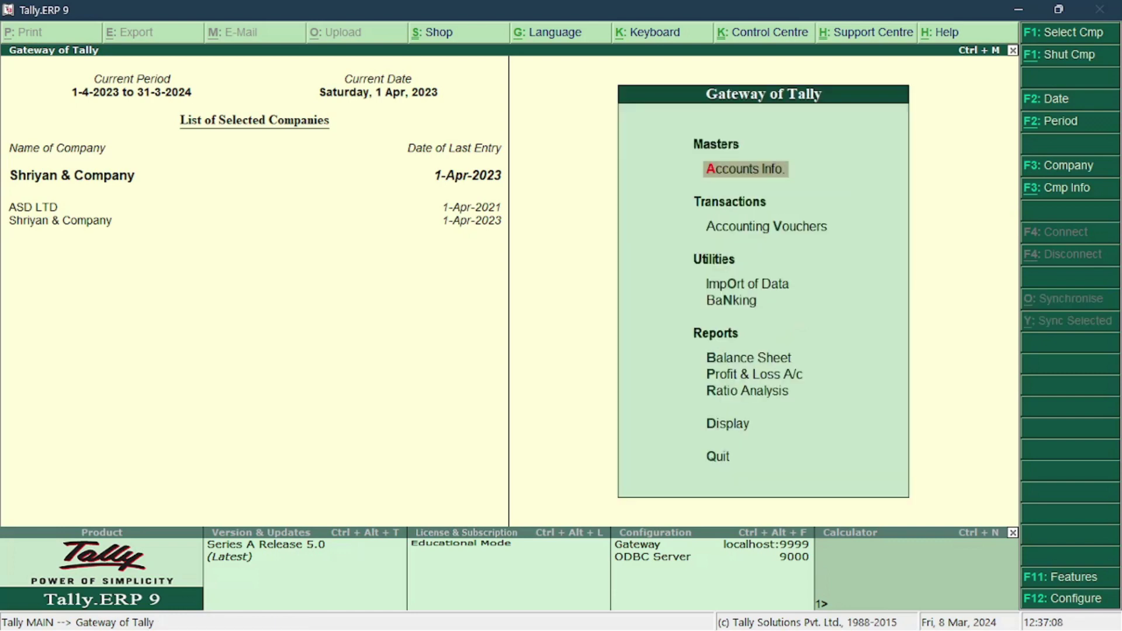